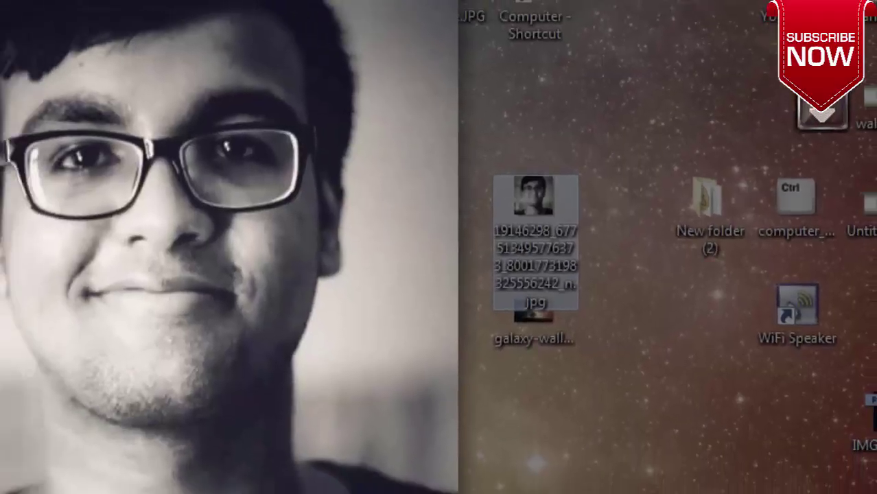
Step: Close the Picasa portrait viewer and bring Photoshop CS6 forward from the taskbar
click(546, 10)
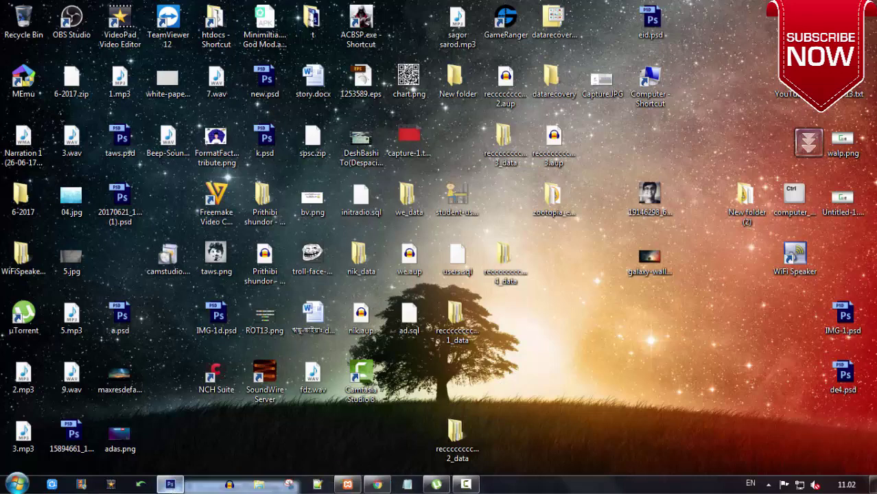
drag(171, 484, 440, 208)
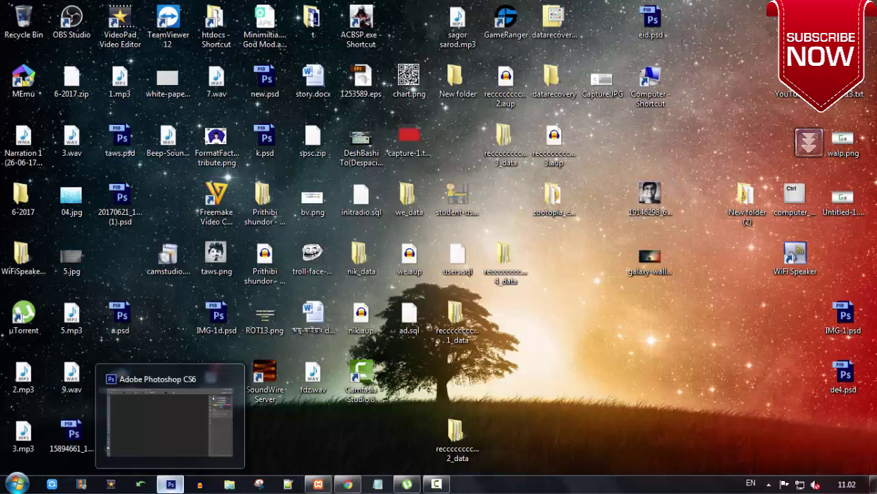
click(170, 485)
Step: Create a new white 1200 × 1200 px document at 300 pixels/inch
click(35, 9)
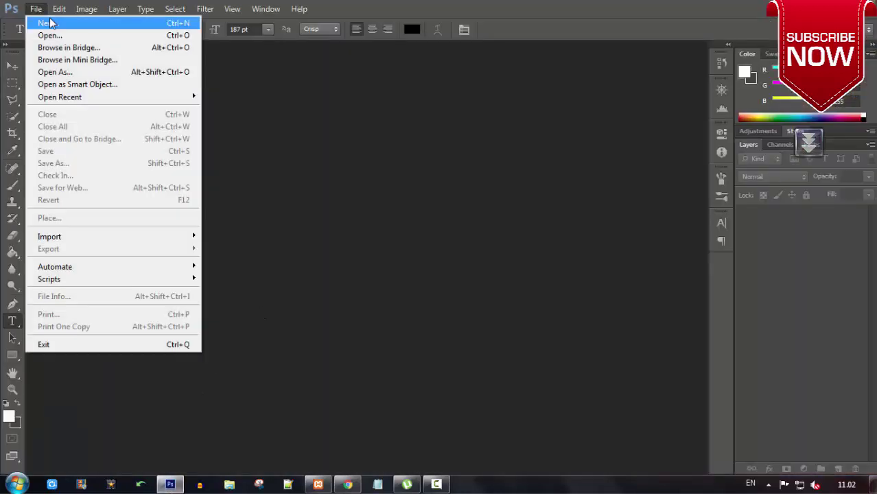
click(43, 22)
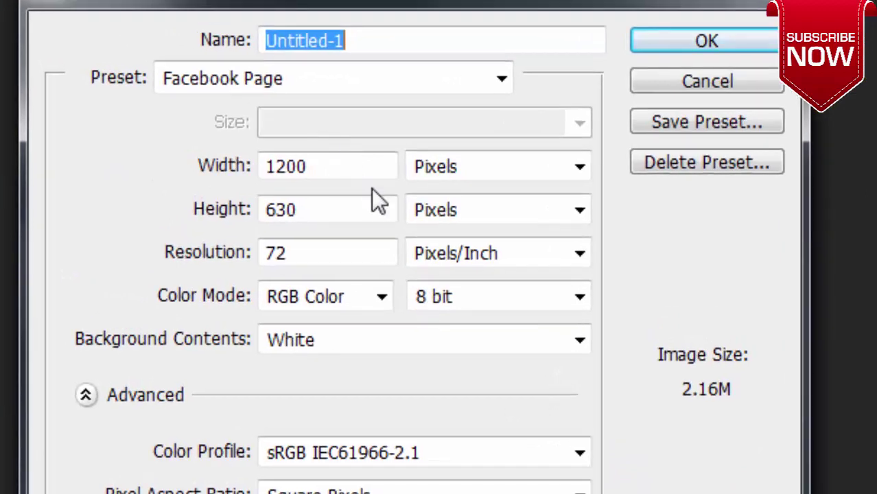
drag(319, 213, 254, 206)
text(12)
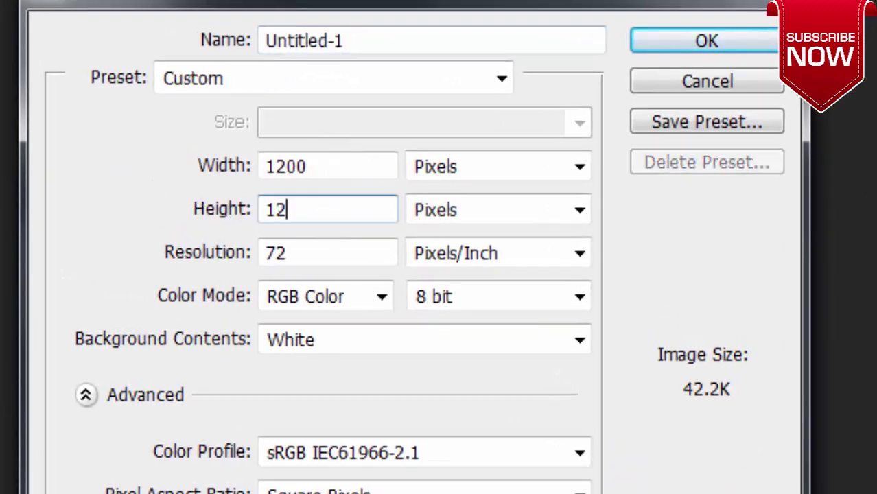
text(00)
drag(312, 261, 204, 266)
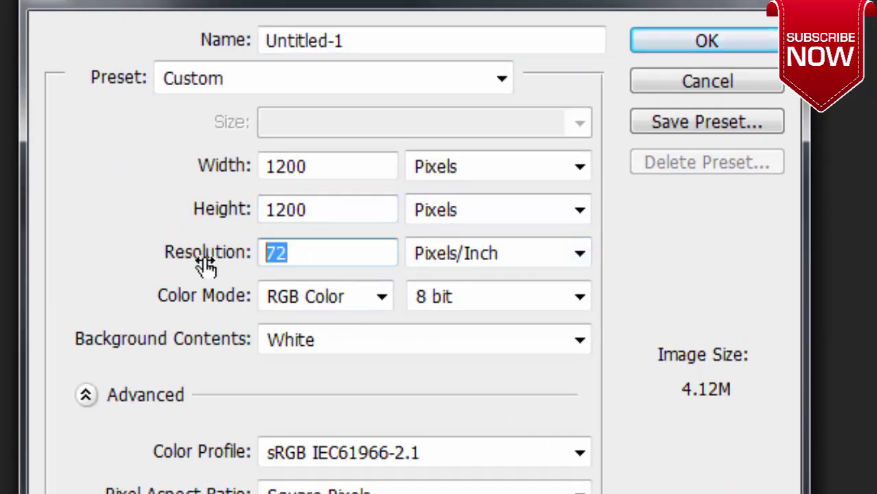
text(300)
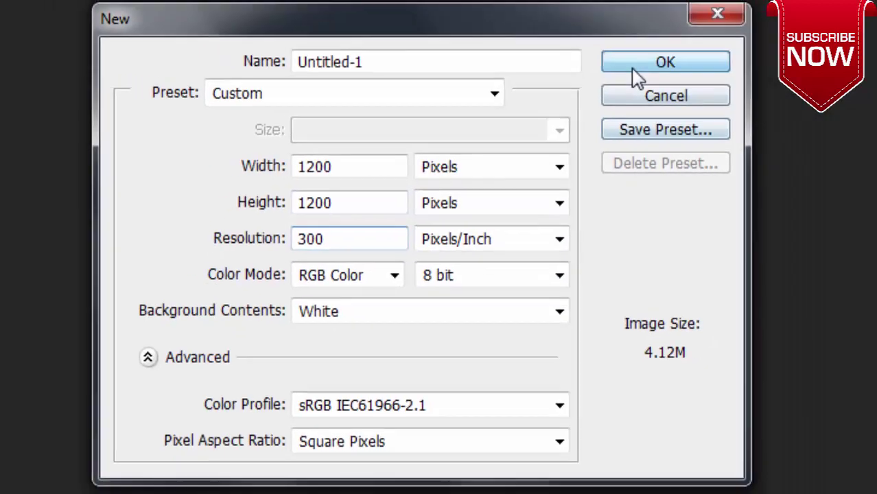
click(669, 41)
key(super+d)
Step: Place the portrait jpg on the canvas, scaled down and centred with a white border
mouse_move(650, 206)
mouse_down()
mouse_move(394, 377)
mouse_move(566, 148)
mouse_move(561, 142)
mouse_up()
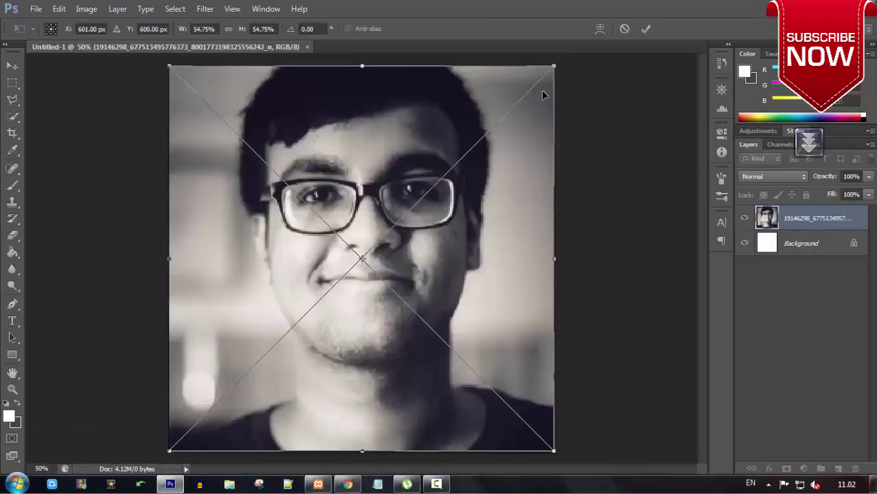
mouse_move(553, 66)
mouse_down()
mouse_move(516, 118)
mouse_move(531, 102)
mouse_up()
click(644, 30)
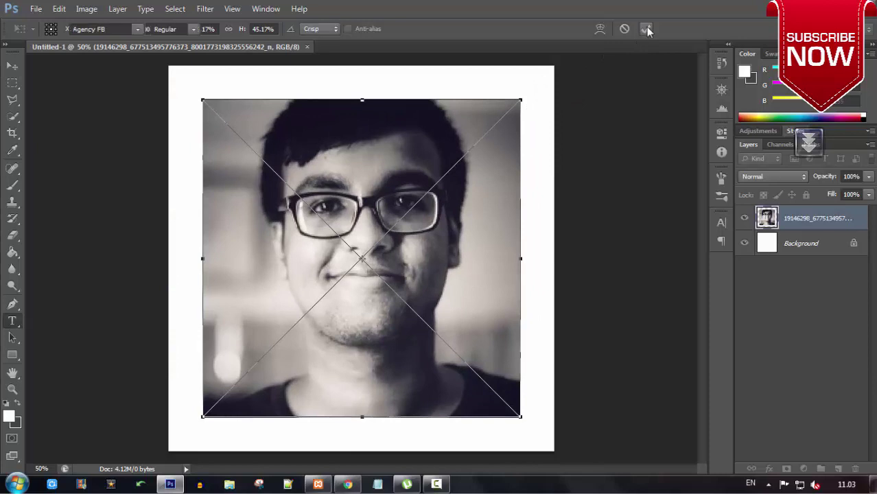
drag(410, 168, 411, 182)
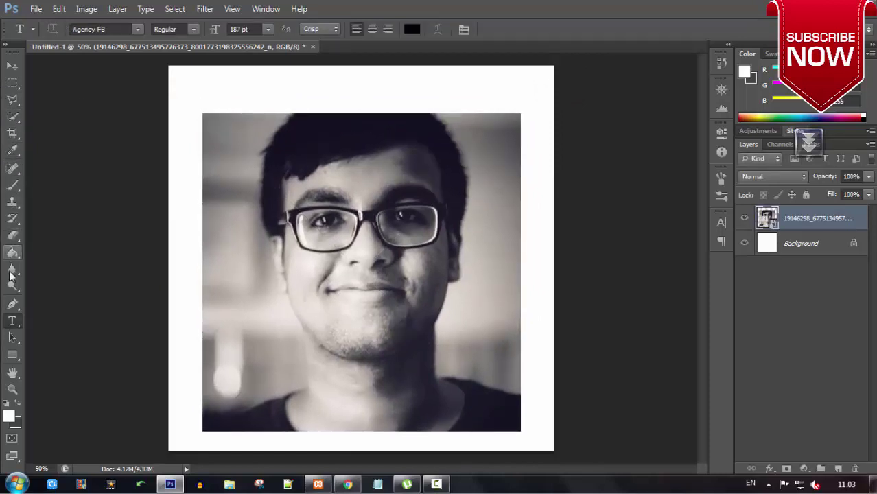
Step: Rasterize the placed portrait layer, with the Pen tool active and the view zoomed in
click(12, 304)
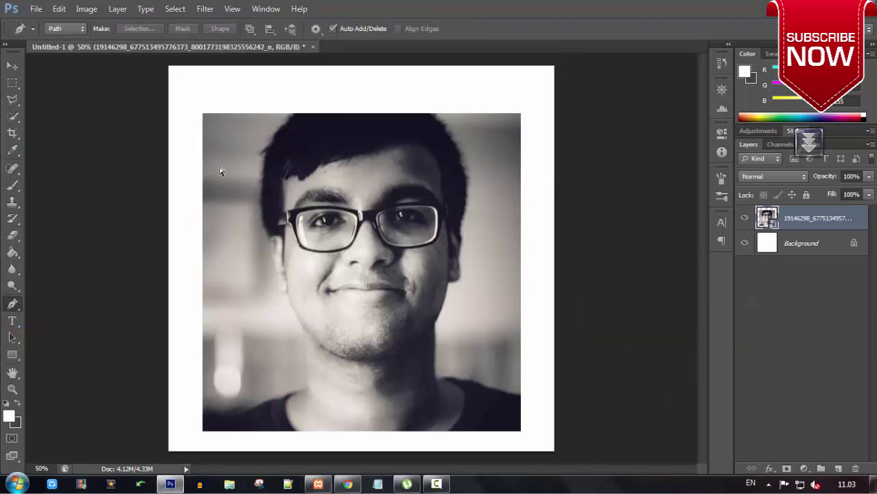
key(ctrl+plus)
key(ctrl+plus)
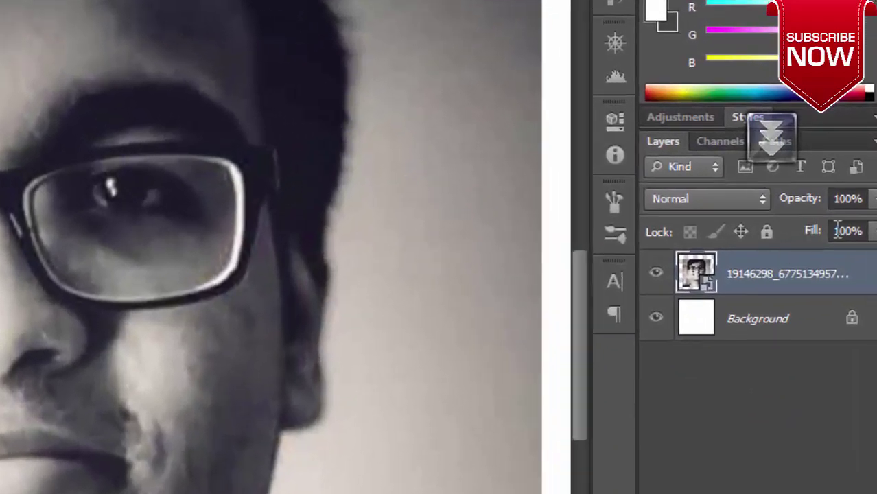
right_click(824, 217)
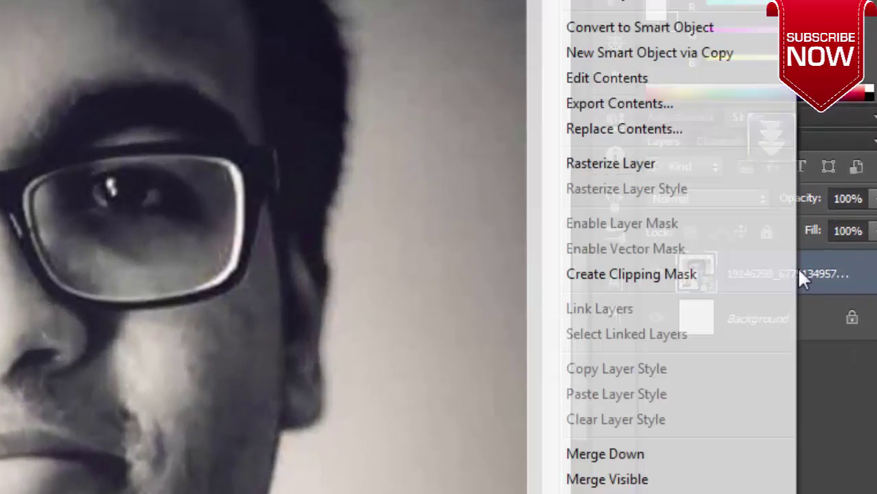
click(659, 166)
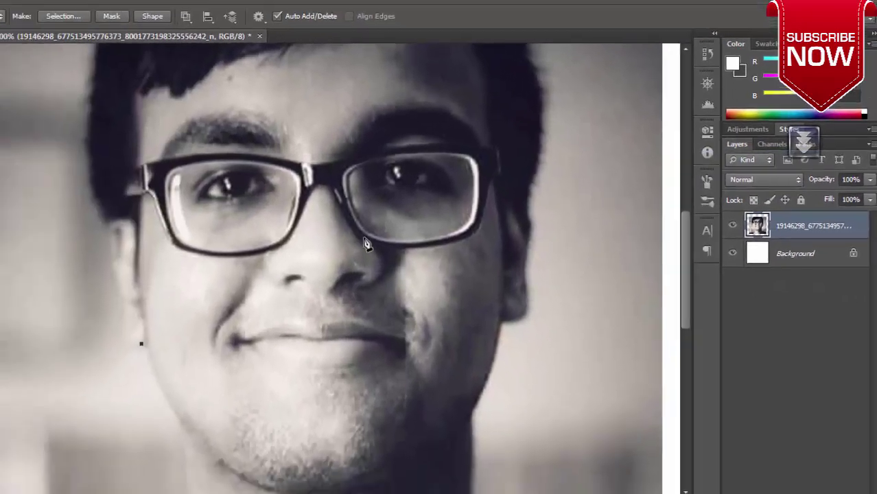
scroll(224, 309, down, 3)
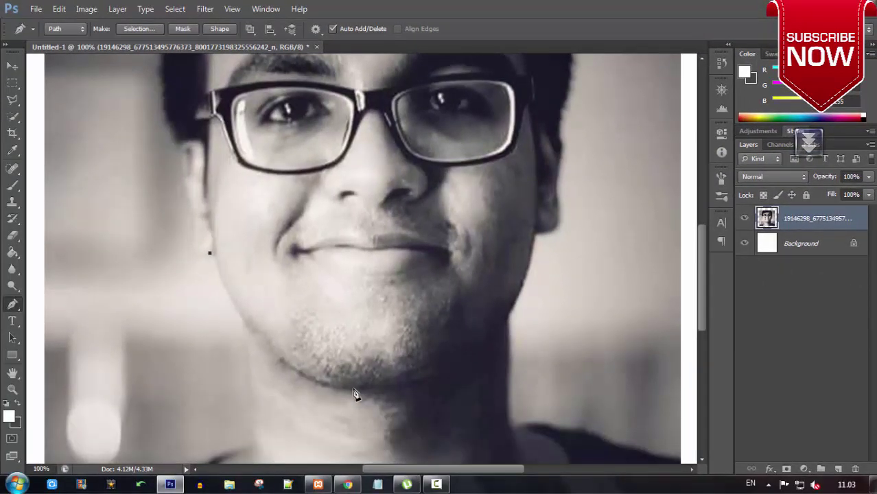
Step: Trace the pen path under the chin and up the right jaw toward the ear
mouse_move(361, 385)
mouse_down()
mouse_move(477, 379)
mouse_move(478, 392)
mouse_up()
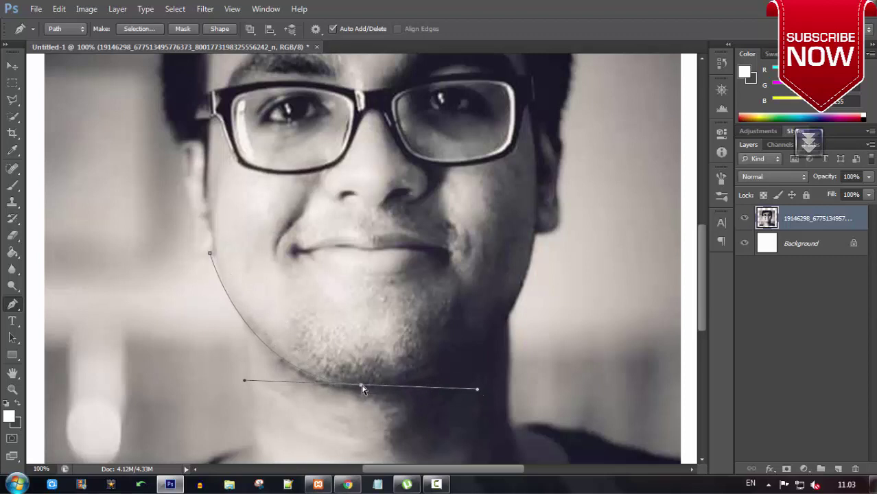
drag(364, 390, 367, 393)
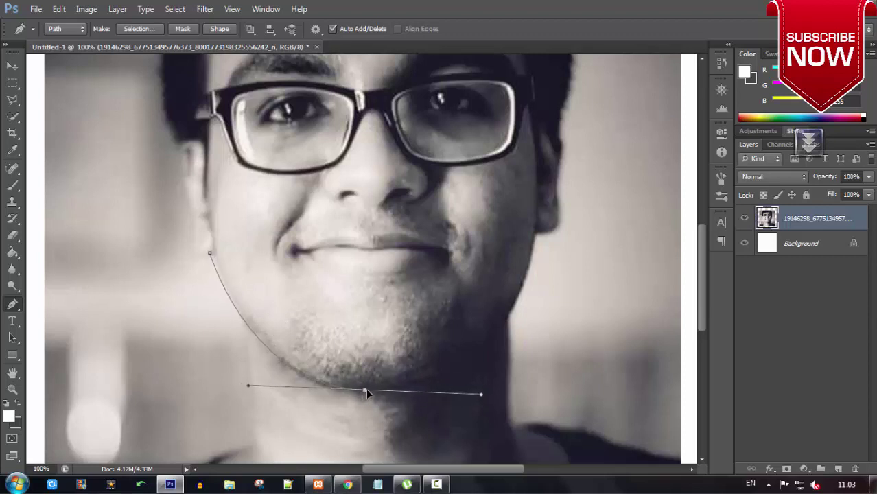
drag(536, 235, 544, 173)
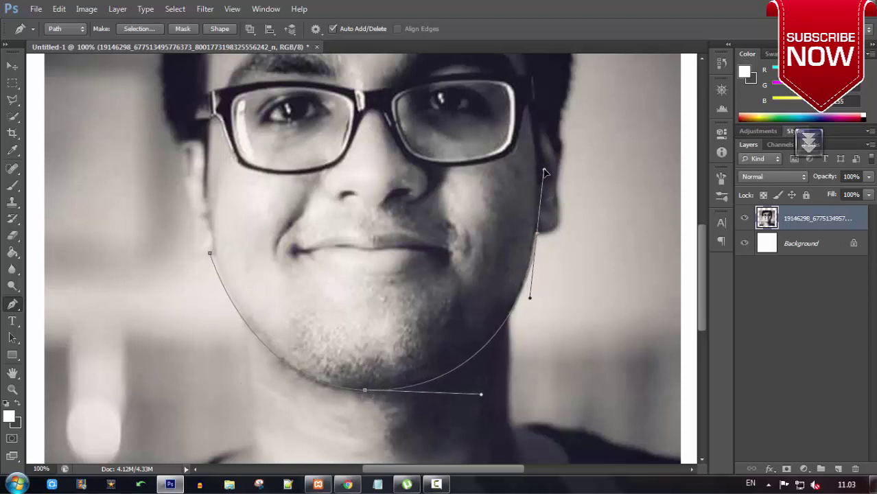
mouse_move(544, 173)
mouse_down()
mouse_move(546, 303)
mouse_move(524, 304)
mouse_up()
click(558, 189)
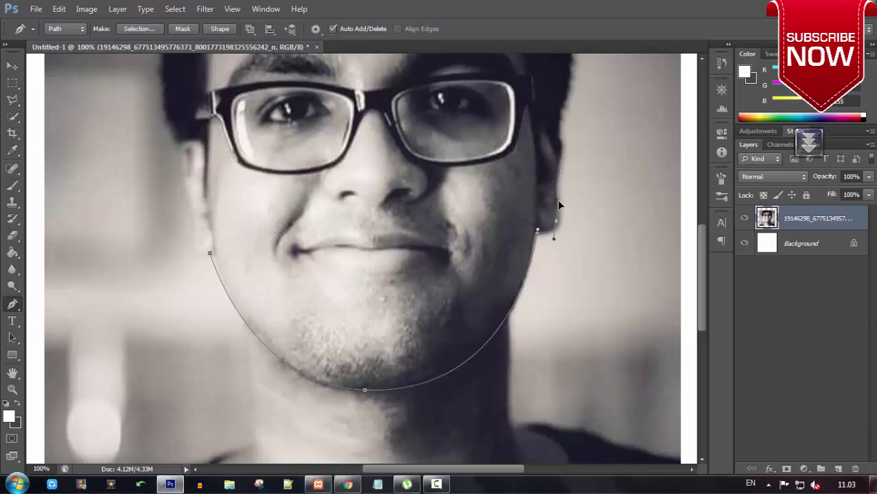
click(559, 201)
Step: Continue the path up beside the right ear and hair toward the crown
key(ctrl+plus)
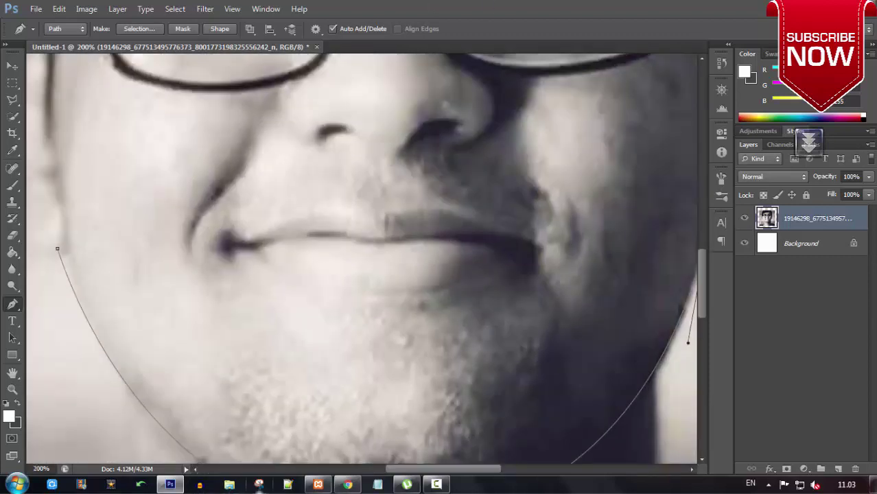
scroll(456, 313, up, 3)
scroll(456, 314, right, 5)
drag(452, 241, 446, 152)
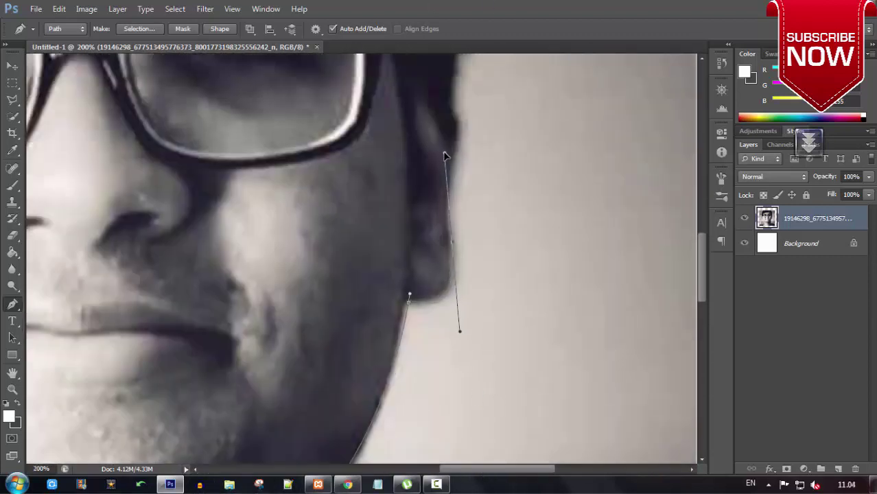
click(457, 136)
scroll(446, 186, up, 3)
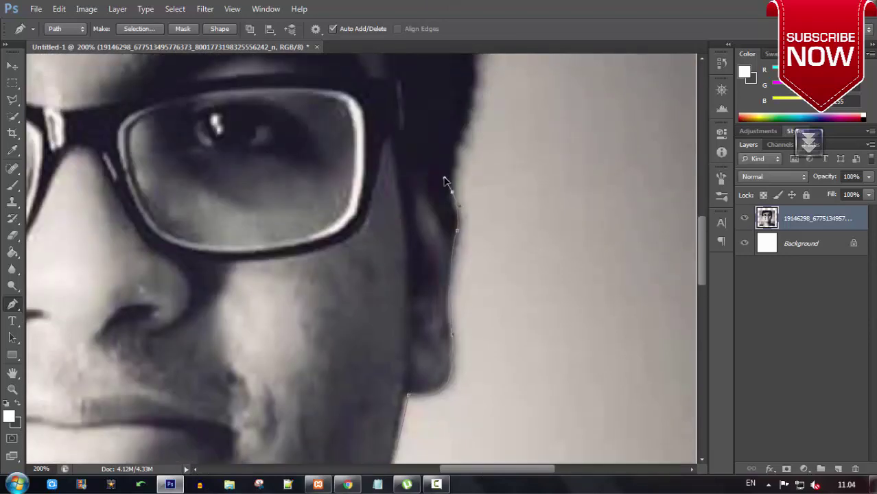
scroll(452, 184, up, 5)
scroll(452, 184, up, 5)
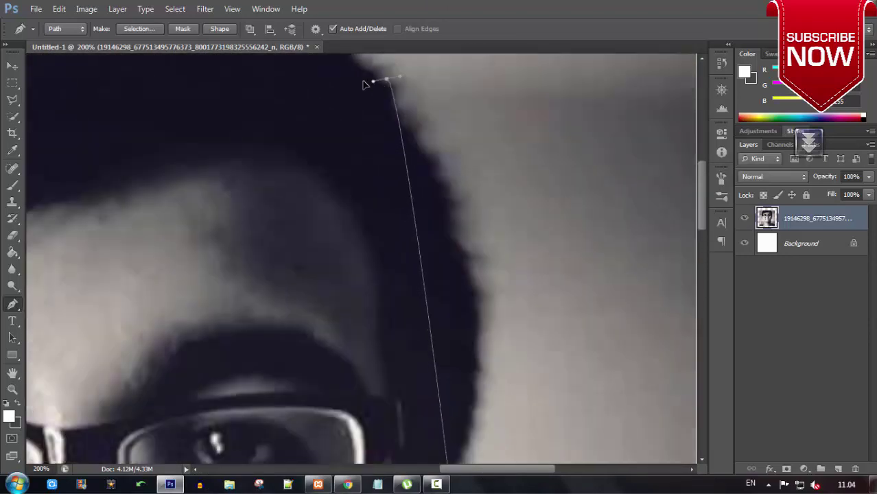
scroll(412, 205, up, 3)
mouse_move(387, 268)
mouse_down()
mouse_move(253, 120)
mouse_move(328, 204)
mouse_up()
key(ctrl+minus)
key(ctrl+minus)
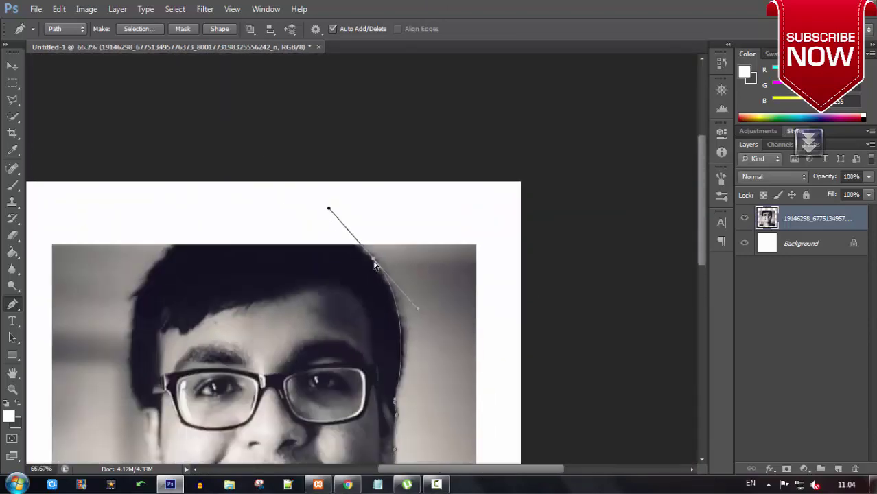
Step: Curve the path around the top-right hair and arc it over the head to the left hairline
mouse_move(374, 266)
mouse_down()
mouse_move(303, 232)
mouse_move(480, 321)
mouse_move(427, 320)
mouse_up()
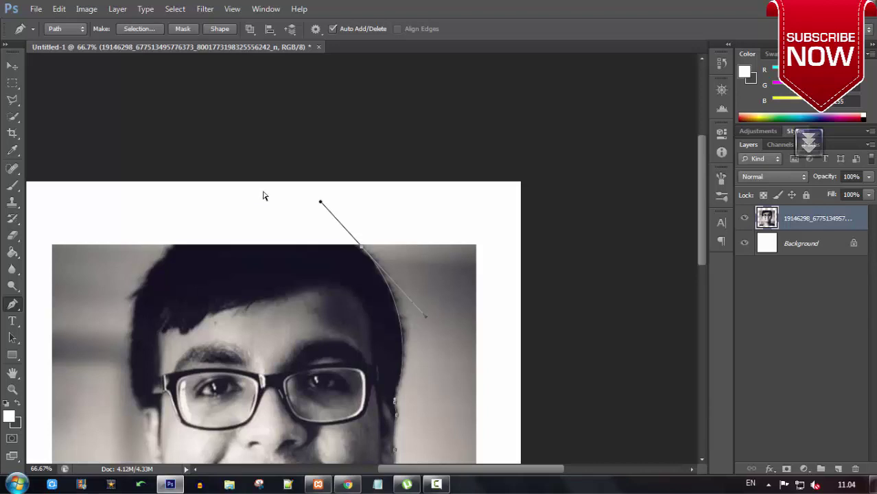
alt+click(357, 245)
drag(425, 321, 427, 320)
mouse_move(172, 247)
mouse_down()
mouse_move(81, 354)
mouse_move(82, 343)
mouse_up()
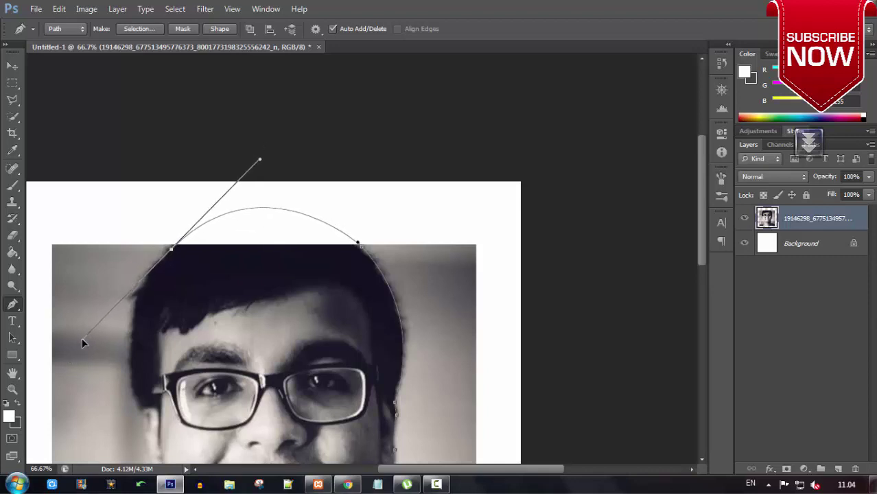
click(263, 209)
drag(264, 208, 268, 205)
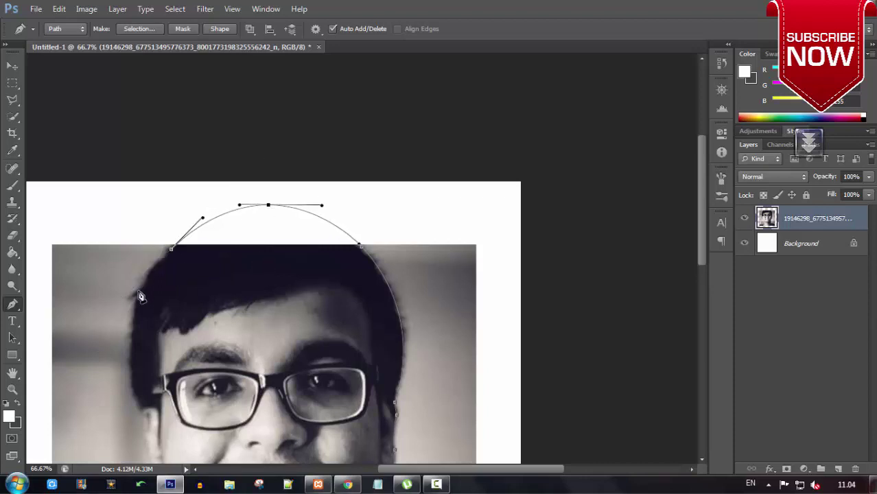
Step: Continue the path down the left side of the head and face back to the chin
drag(136, 299, 81, 339)
key(ctrl+z)
drag(170, 251, 161, 259)
drag(133, 322, 130, 366)
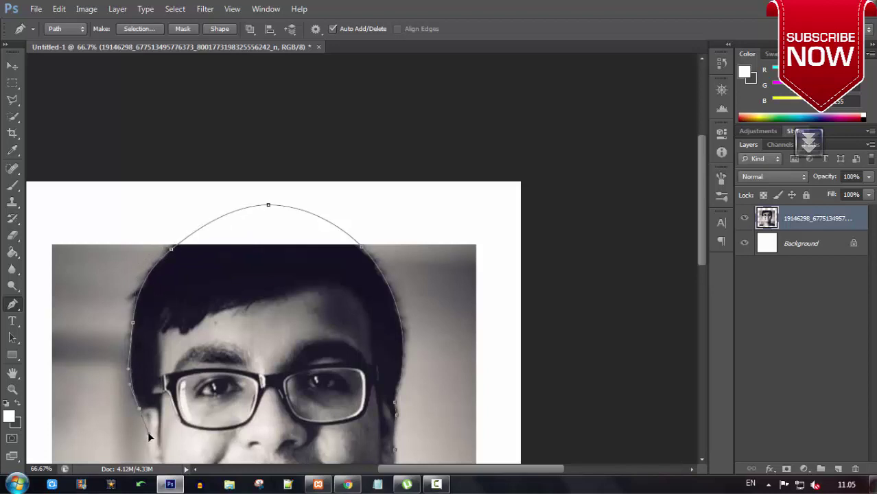
scroll(149, 437, down, 3)
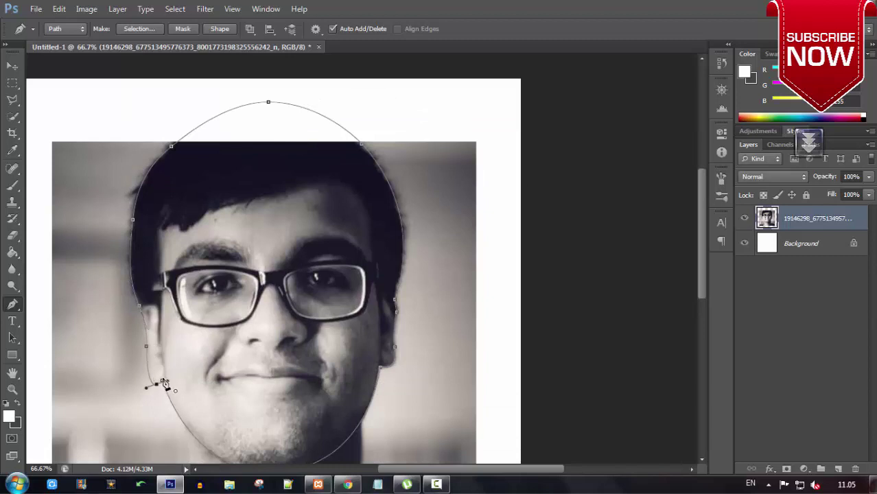
scroll(283, 308, up, 1)
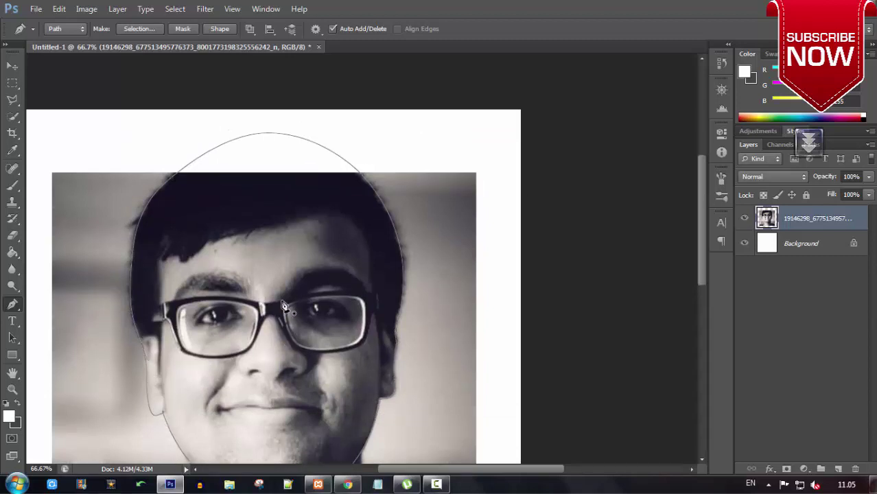
scroll(283, 305, up, 1)
scroll(285, 302, down, 4)
scroll(288, 297, down, 3)
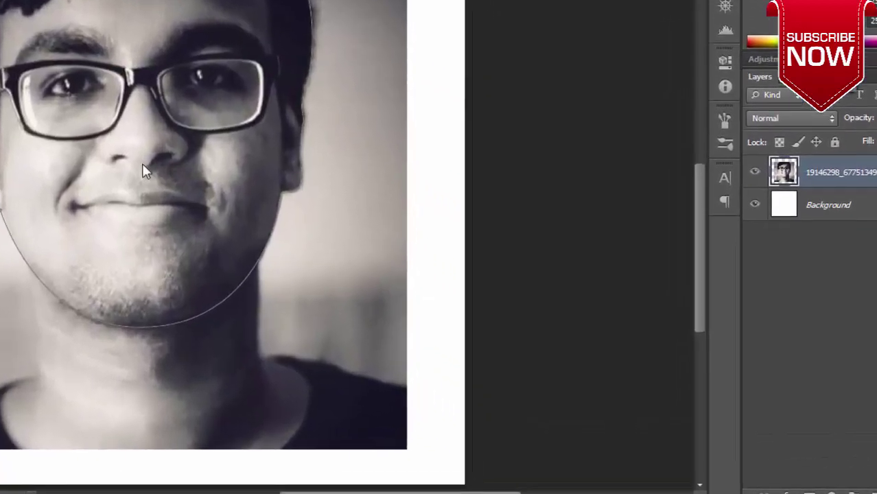
Step: Convert the face outline path into a selection
right_click(272, 209)
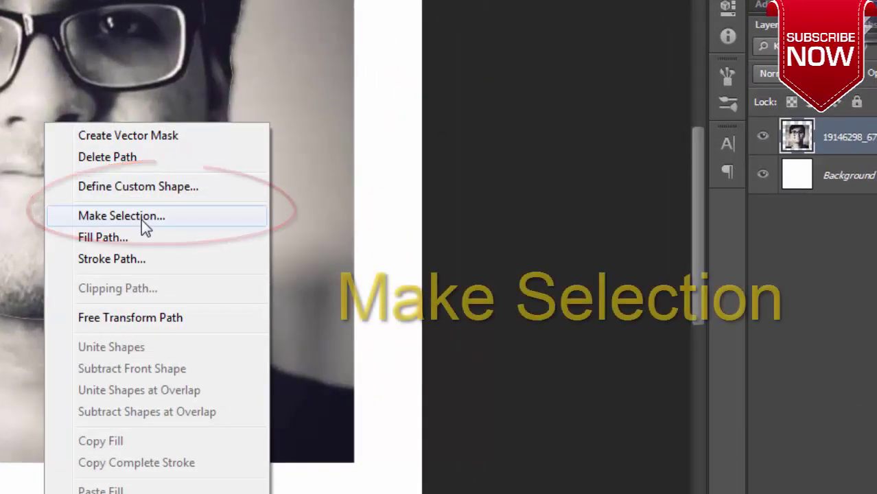
click(142, 217)
click(509, 122)
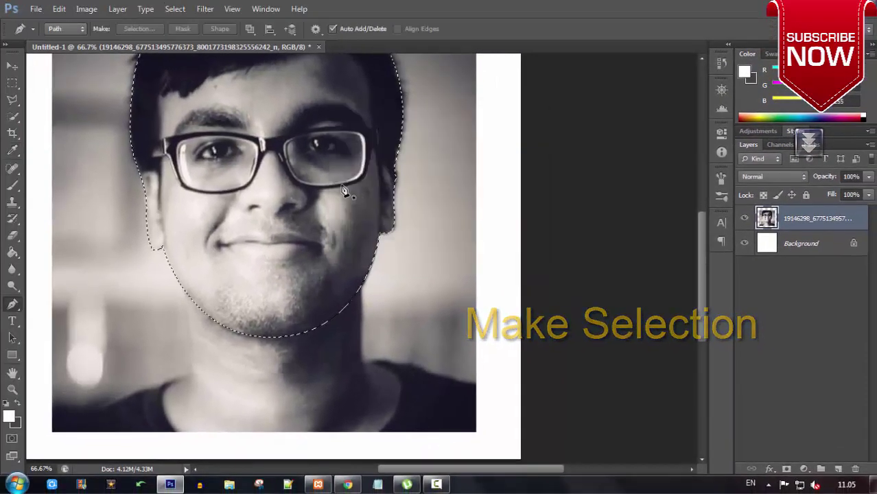
scroll(345, 191, up, 2)
scroll(345, 190, up, 2)
scroll(345, 190, up, 2)
scroll(363, 116, down, 3)
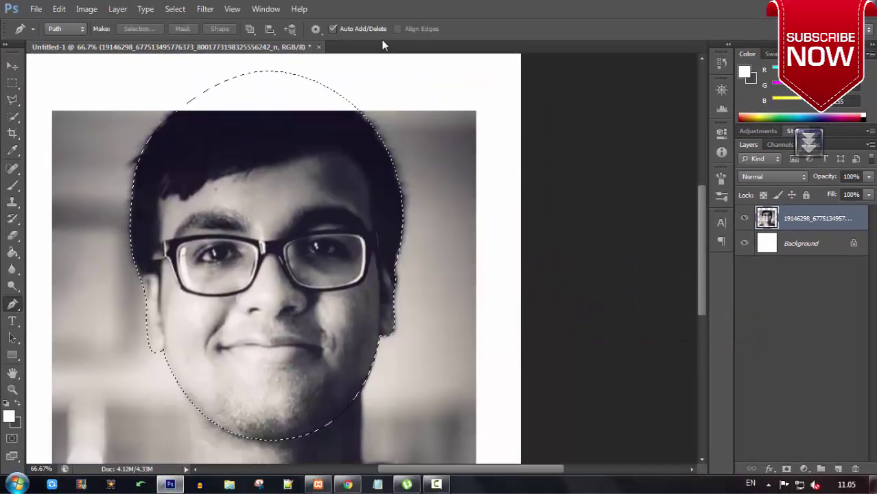
scroll(357, 206, down, 1)
Step: Try Refine Edge on the top-left hair edge, then close the settings
click(12, 82)
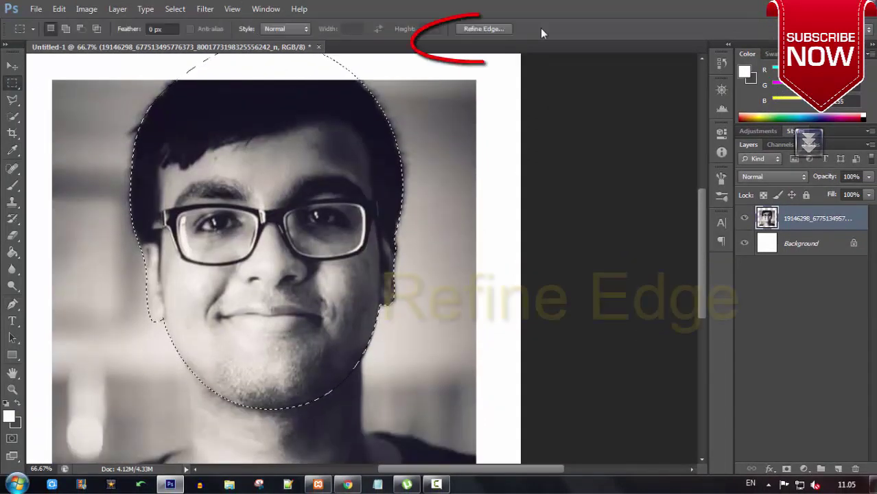
click(483, 29)
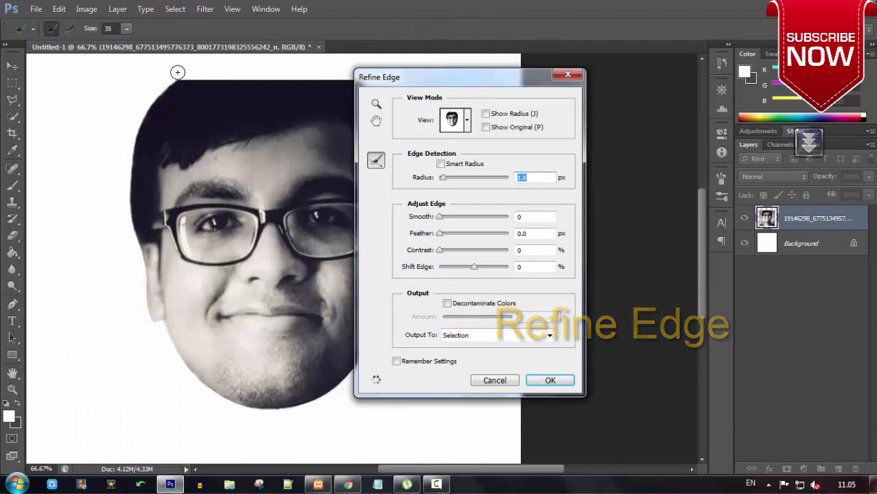
mouse_move(171, 79)
mouse_down()
mouse_move(139, 110)
mouse_move(133, 144)
mouse_up()
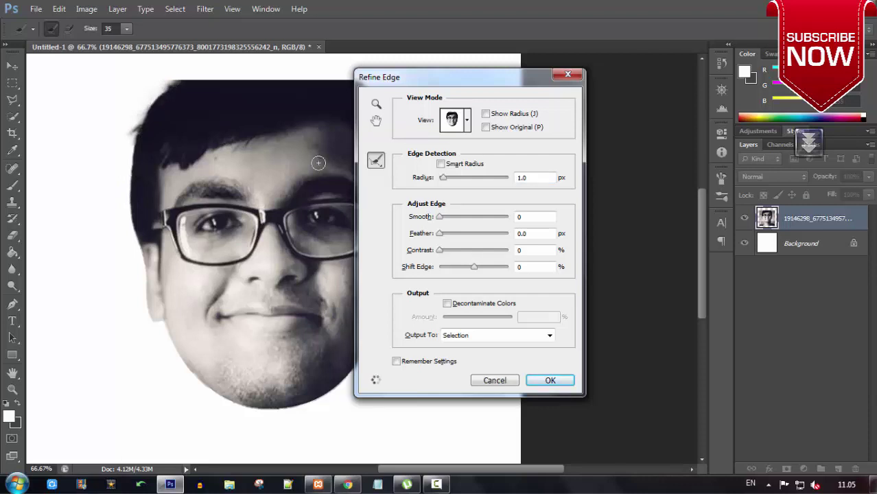
click(498, 381)
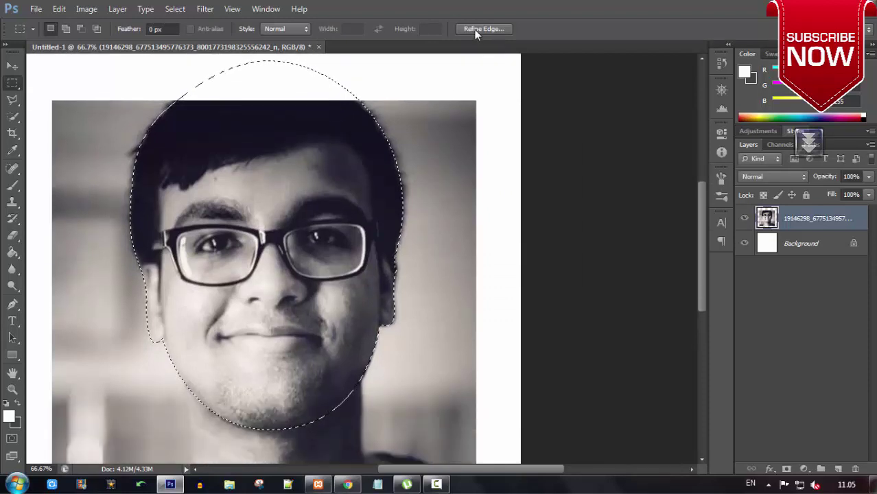
Step: Refine the left and right hair and cheek edges with Refine Edge and apply
click(476, 29)
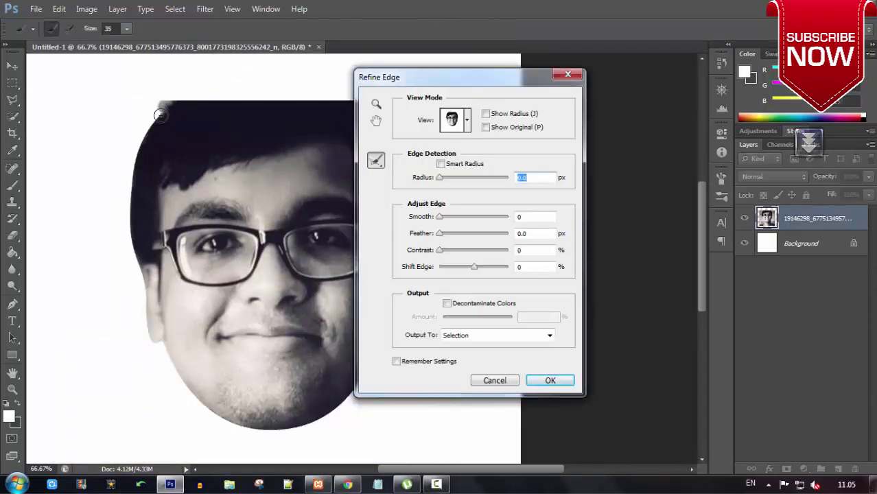
drag(133, 153, 144, 273)
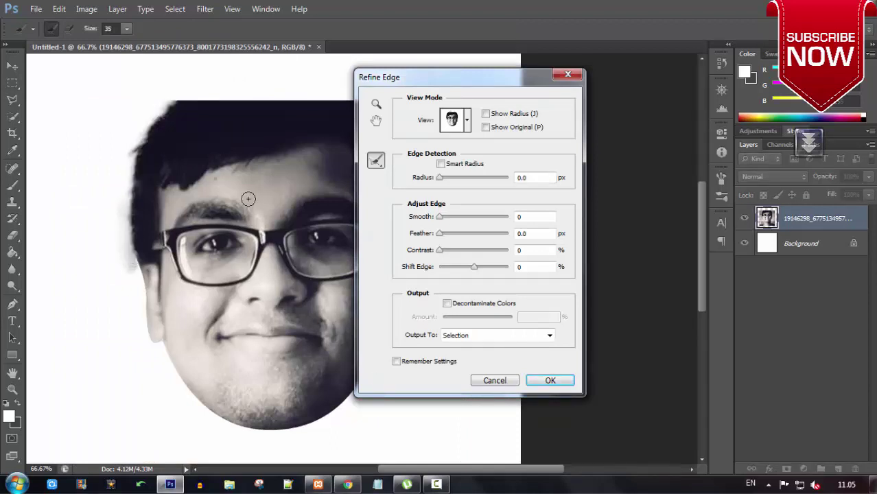
scroll(521, 446, right, 3)
drag(209, 101, 248, 260)
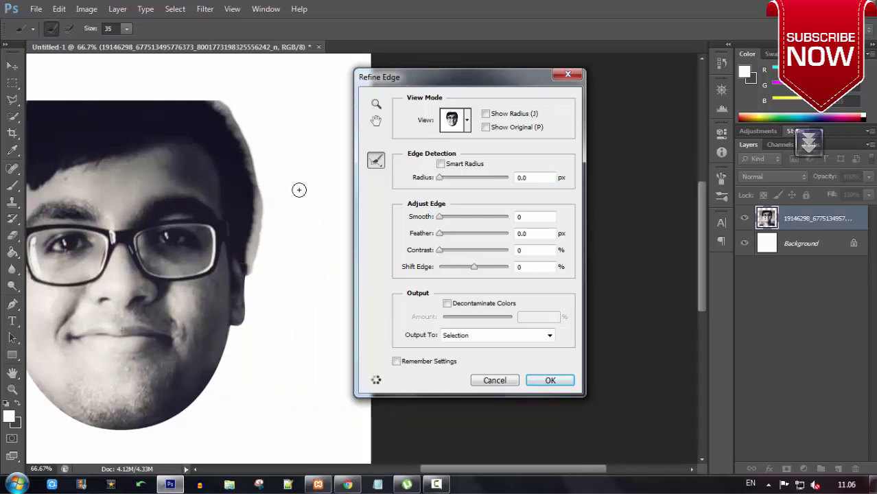
scroll(371, 437, left, 3)
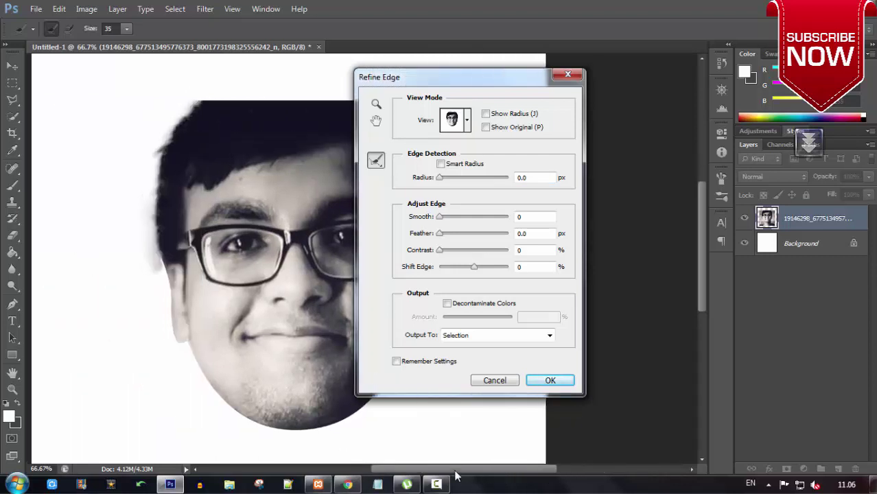
click(128, 259)
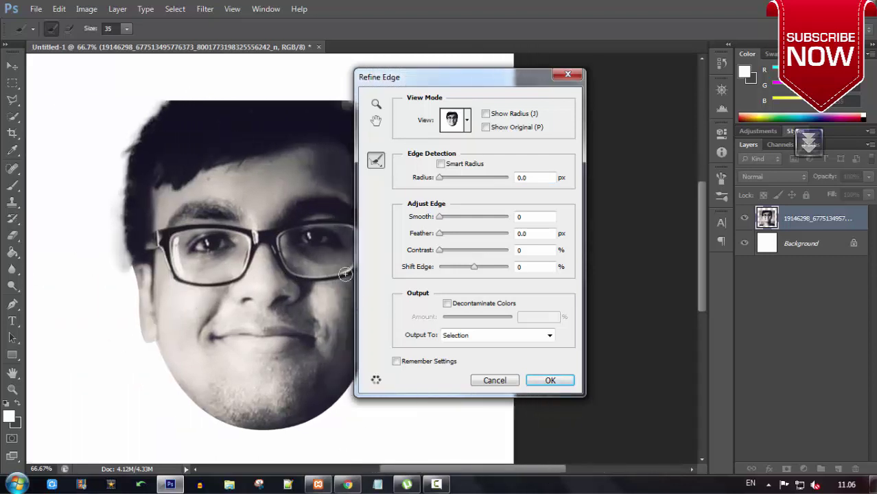
scroll(211, 385, down, 2)
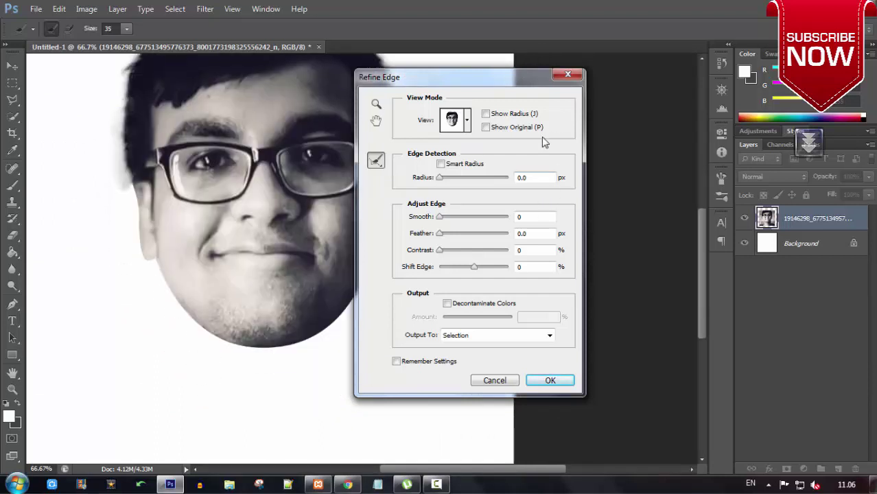
click(555, 381)
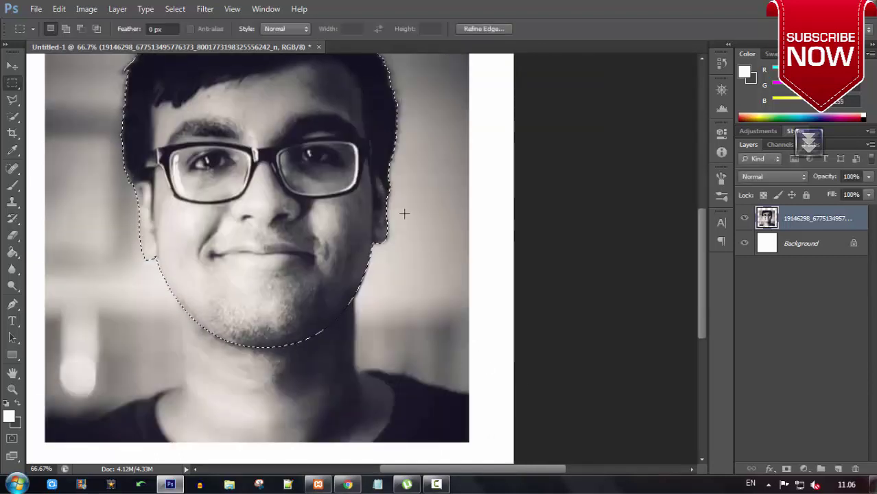
scroll(404, 214, up, 2)
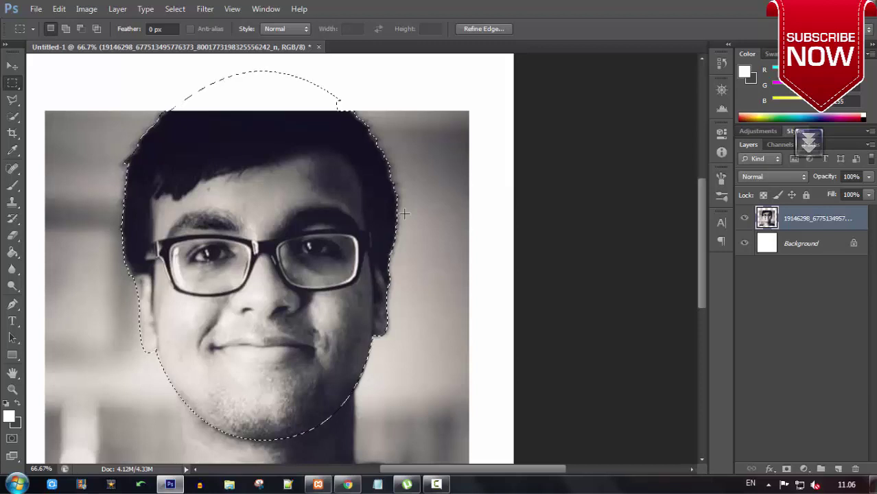
scroll(404, 214, up, 1)
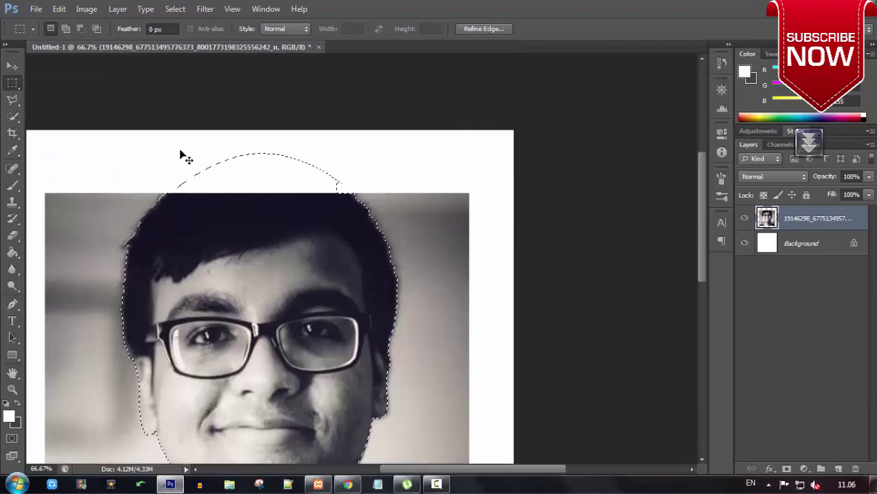
Step: Copy the selected face to Layer 1 with Ctrl+J and hide the original photo layer
key(ctrl+j)
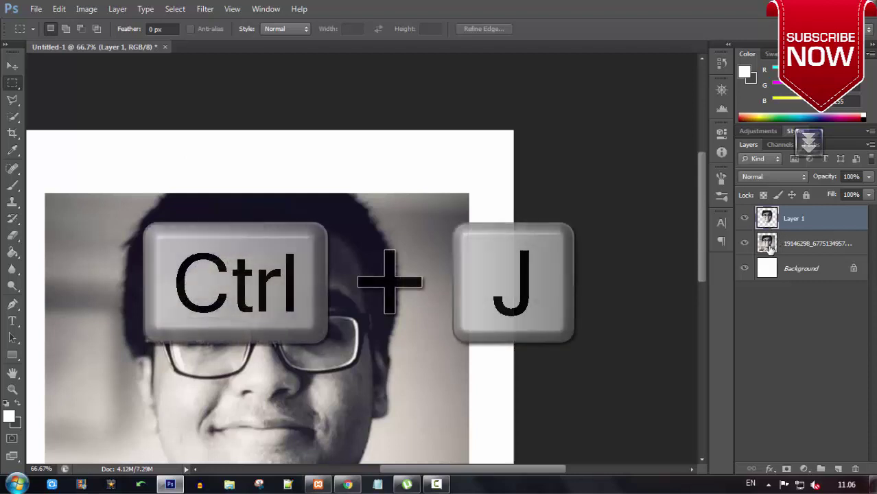
click(745, 244)
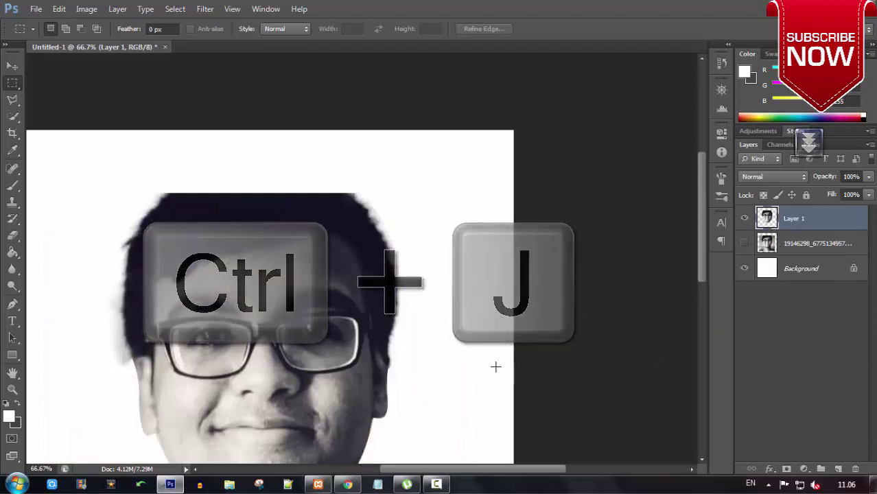
scroll(483, 360, down, 3)
scroll(483, 361, down, 2)
scroll(482, 362, up, 3)
scroll(482, 361, up, 2)
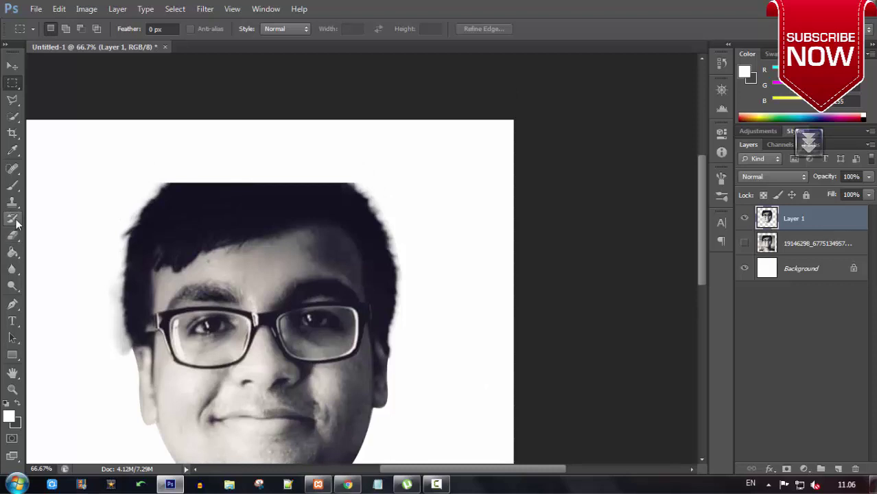
Step: Draw a closed arc path between the left and right ends of the flat hair top
click(12, 303)
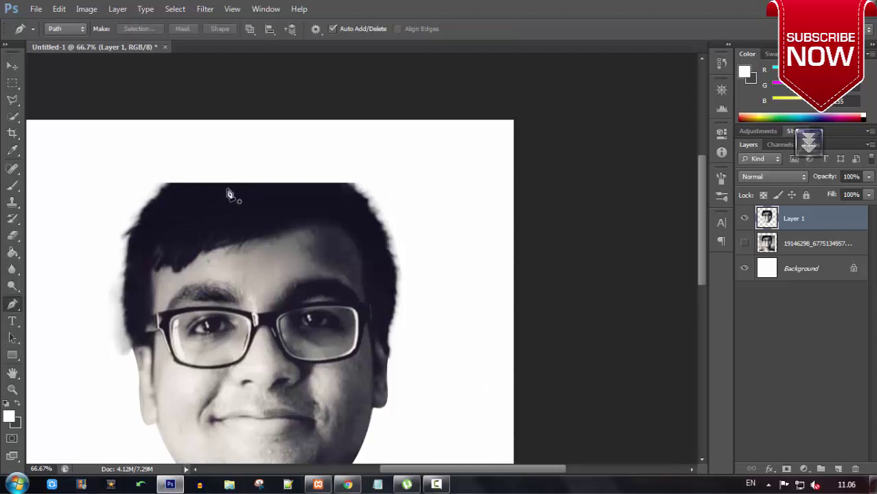
click(168, 185)
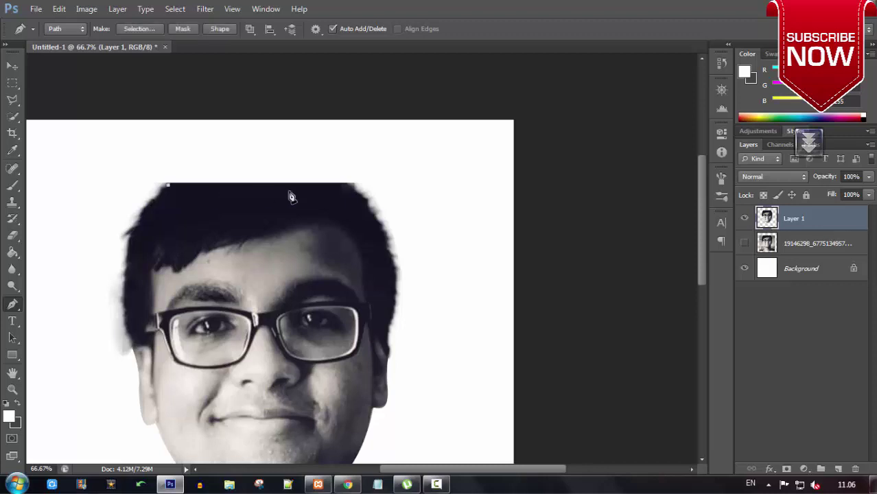
click(355, 185)
mouse_move(178, 163)
mouse_down()
mouse_move(59, 229)
mouse_move(159, 174)
mouse_up()
click(168, 186)
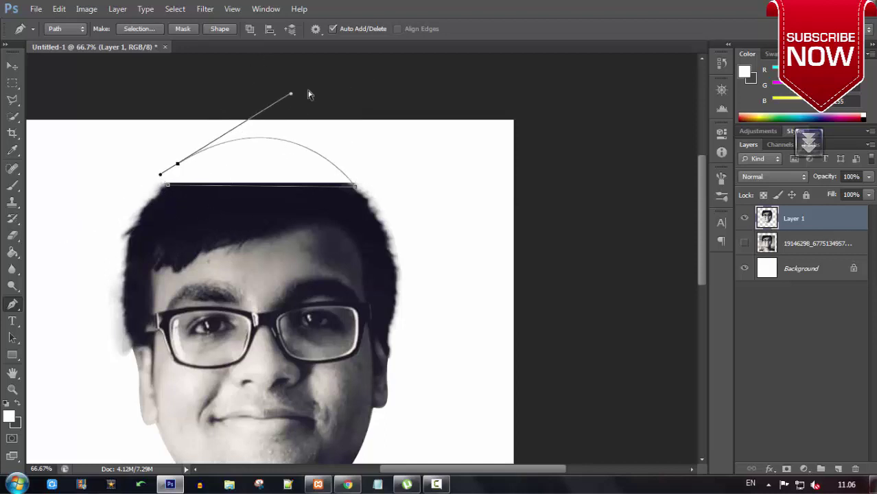
Step: Reshape the arc over the head, undoing trial shapes, into a smooth dome
drag(291, 93, 196, 149)
drag(274, 144, 259, 153)
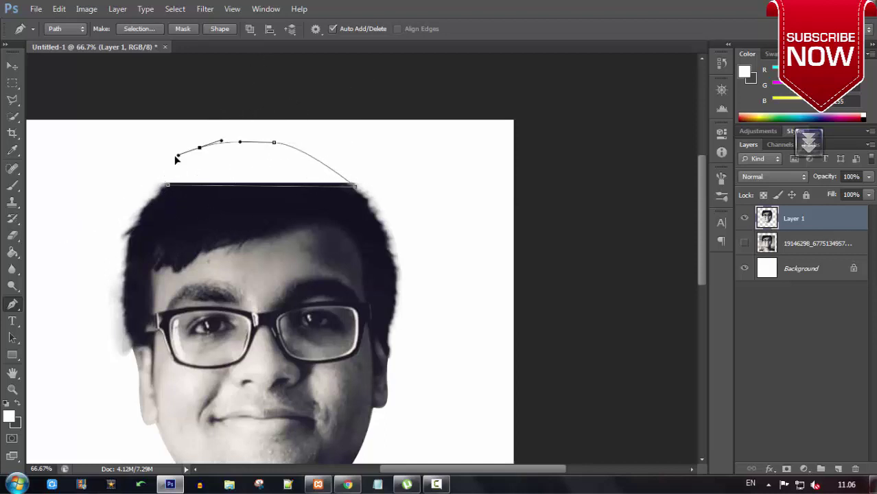
drag(175, 160, 160, 163)
mouse_move(223, 139)
mouse_down()
mouse_move(212, 123)
mouse_move(199, 148)
mouse_up()
key(ctrl+alt+z)
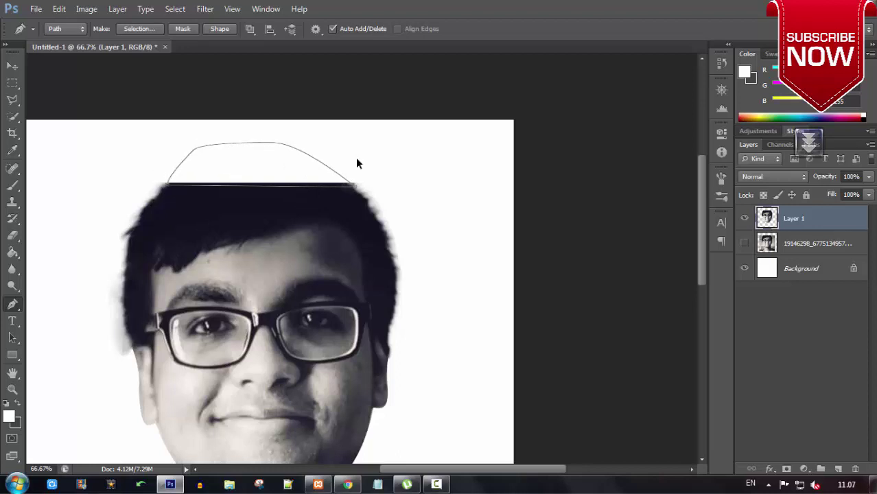
key(ctrl+alt+z)
key(ctrl+alt+z)
key(ctrl+alt+z)
key(ctrl+alt+z)
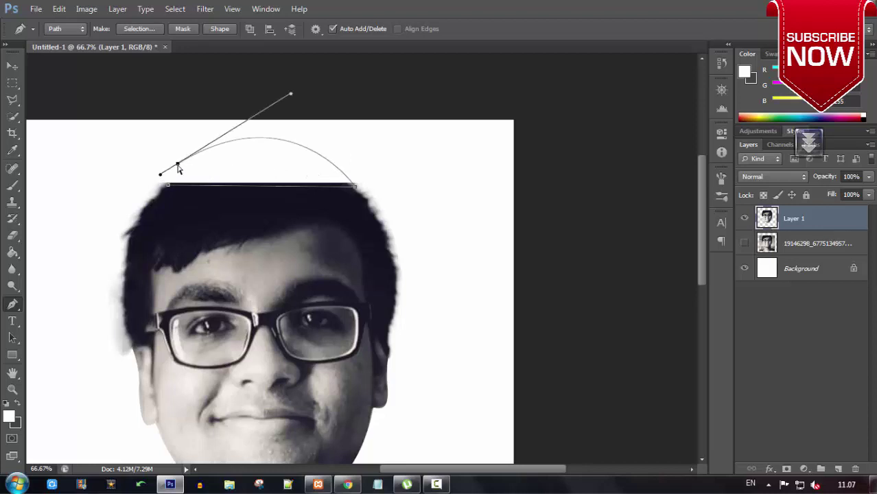
key(ctrl+alt+z)
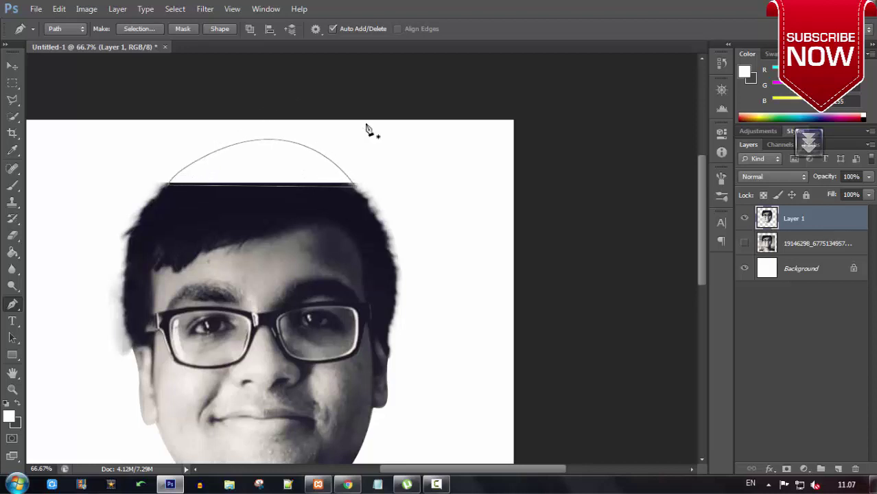
key(ctrl+shift+z)
key(ctrl+shift+z)
key(ctrl+alt+z)
key(ctrl+alt+z)
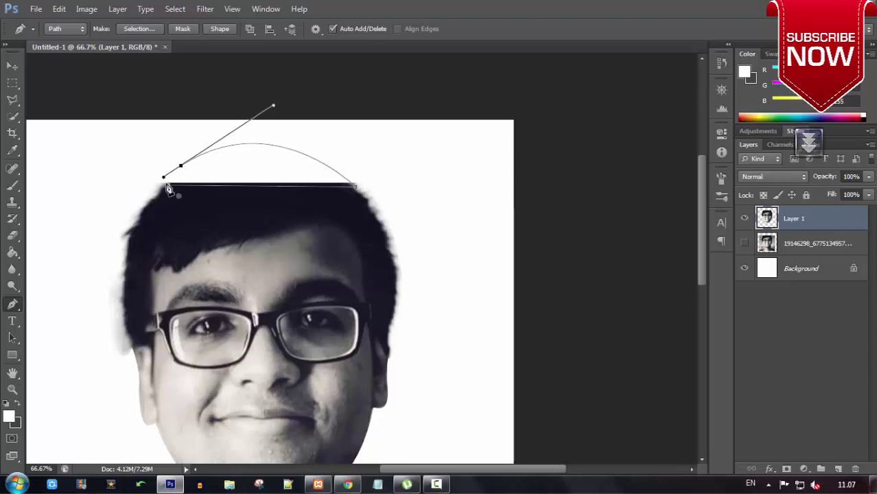
key(ctrl+shift+z)
key(ctrl+shift+z)
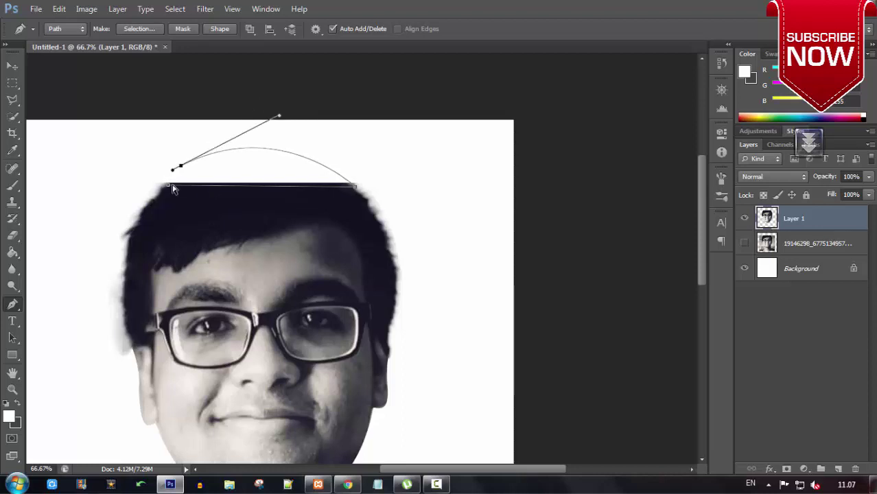
click(162, 184)
drag(180, 170, 190, 170)
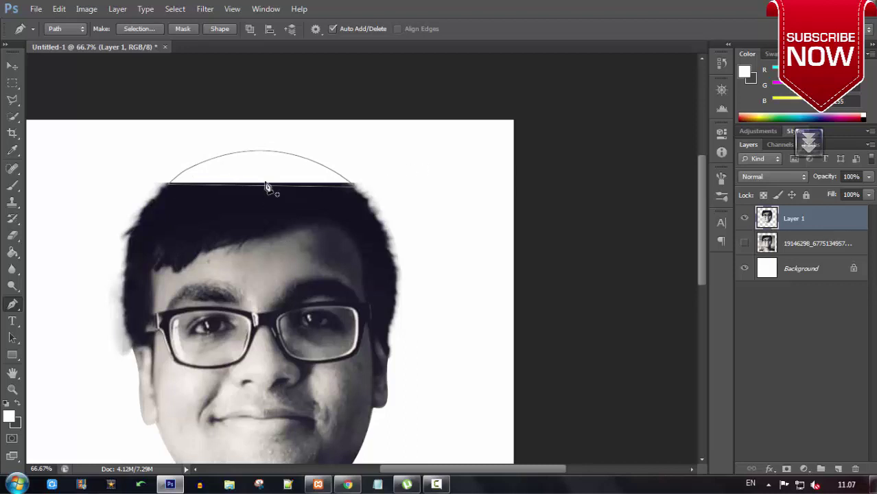
Step: Turn the arc into a selection and clone dark hair into it with a 139 px Clone Stamp
right_click(286, 167)
click(334, 227)
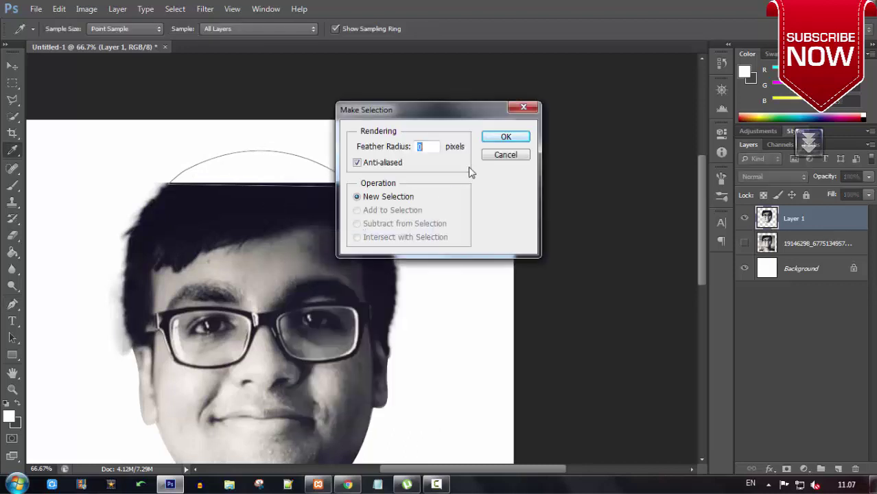
click(501, 138)
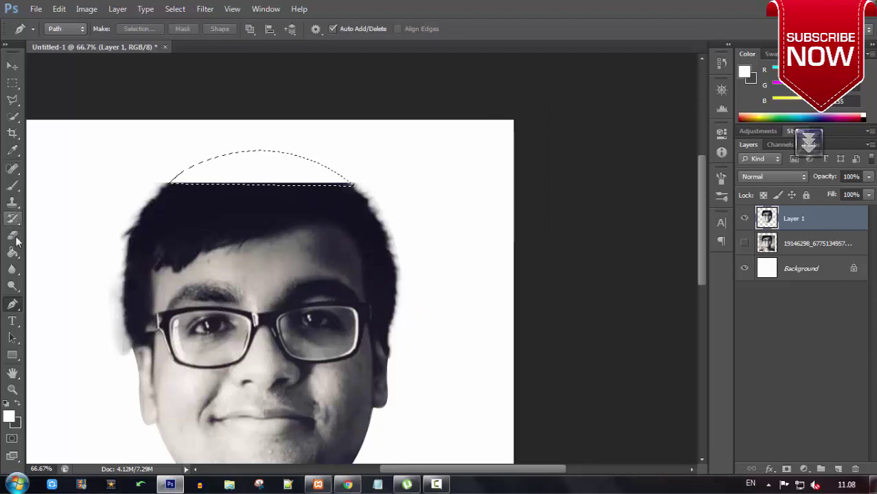
click(12, 202)
key(alt)
right_click(234, 176)
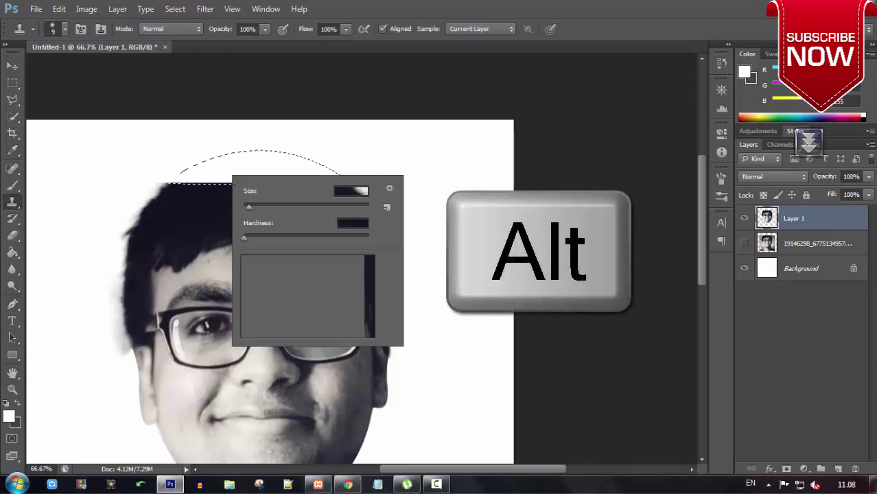
click(300, 207)
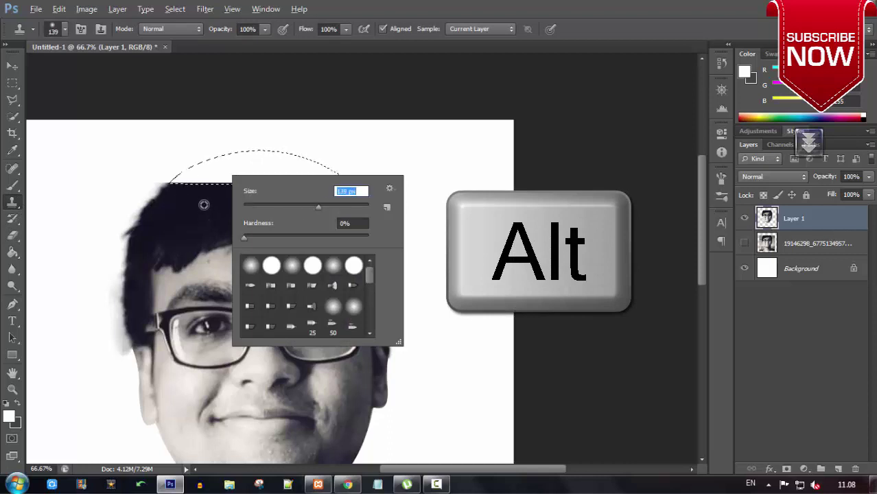
key(Return)
drag(209, 167, 193, 203)
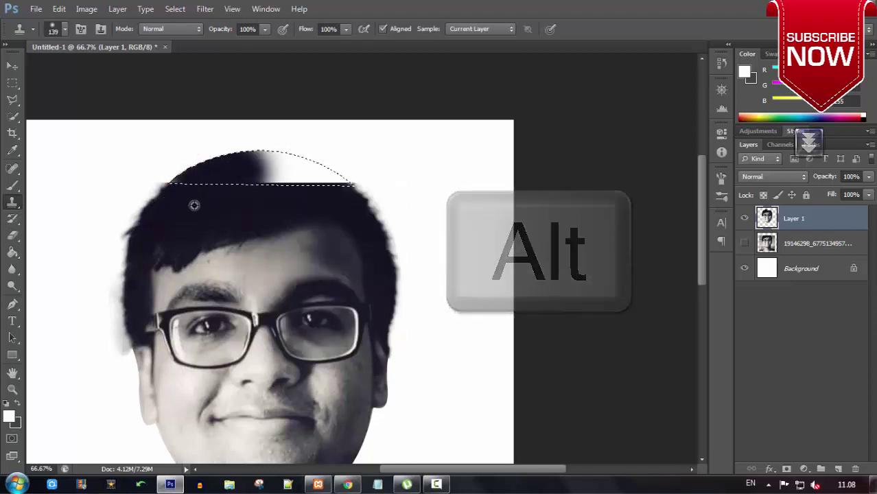
Step: Resample dark hair and cover the remaining white patches with a 54 px brush
key(alt)
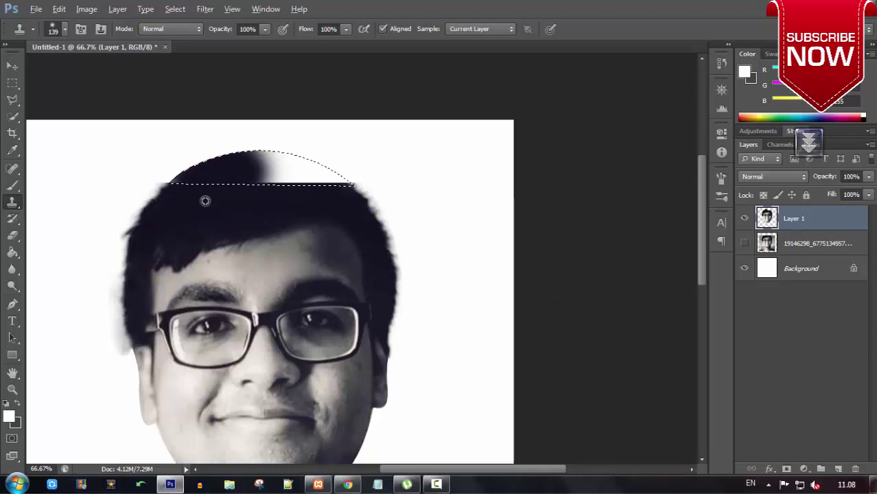
right_click(193, 199)
drag(206, 231, 238, 232)
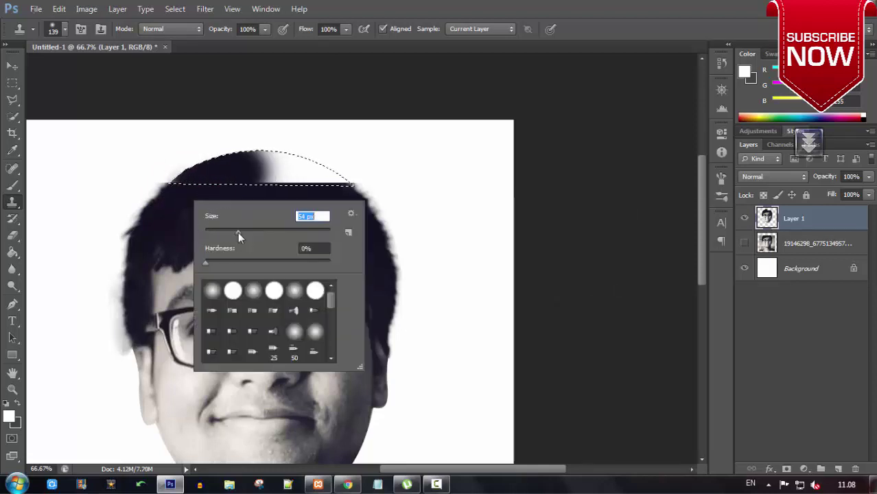
key(Return)
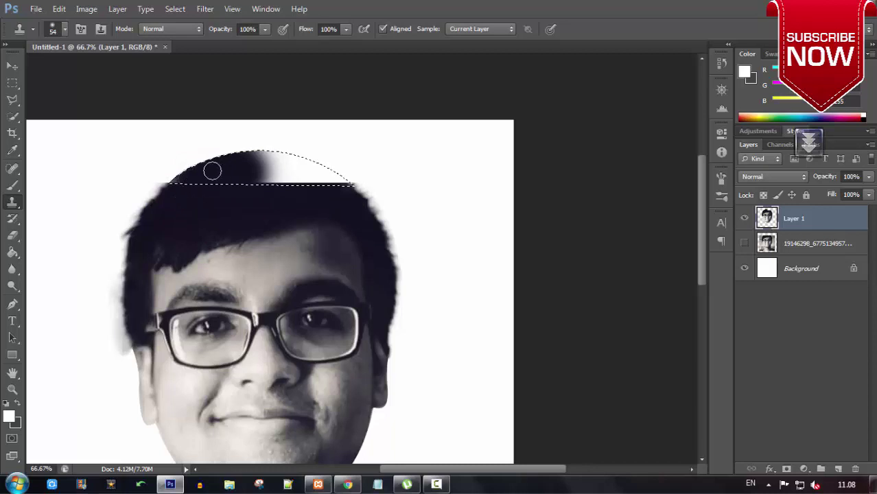
drag(255, 162, 309, 148)
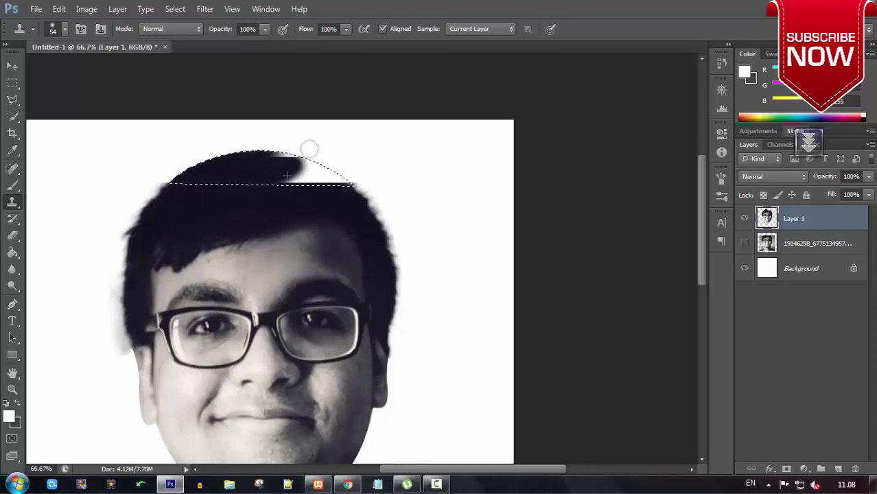
drag(262, 151, 283, 157)
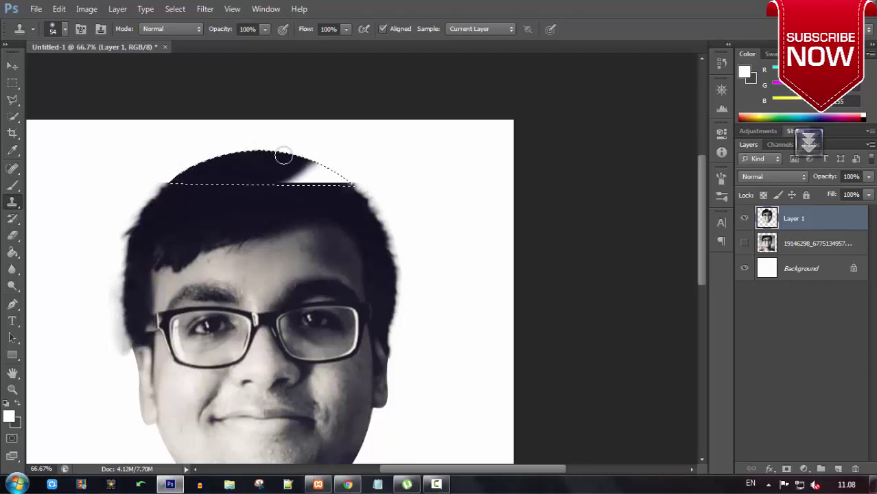
mouse_move(342, 177)
mouse_down()
mouse_move(279, 176)
mouse_move(366, 177)
mouse_move(358, 174)
mouse_up()
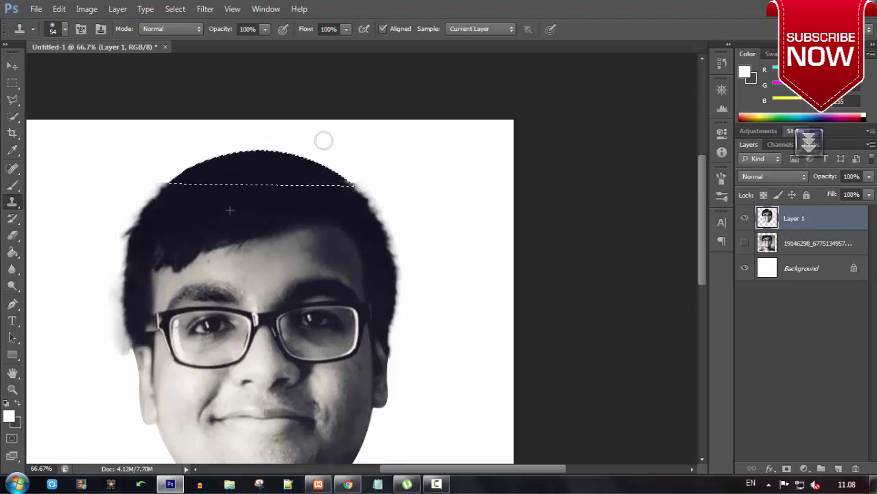
scroll(299, 209, down, 1)
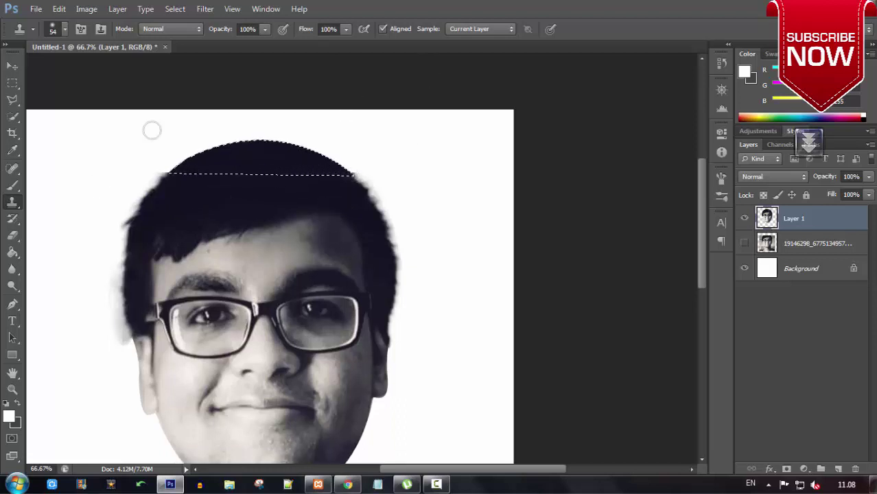
click(11, 83)
right_click(219, 172)
Step: Drop the hair selection and duplicate Layer 1 into Layer 1 copy
click(255, 177)
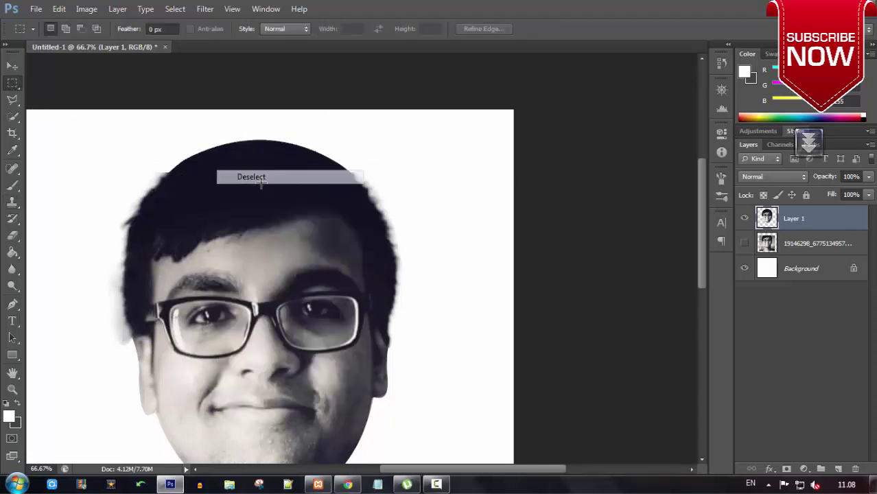
scroll(427, 229, down, 2)
scroll(427, 229, down, 3)
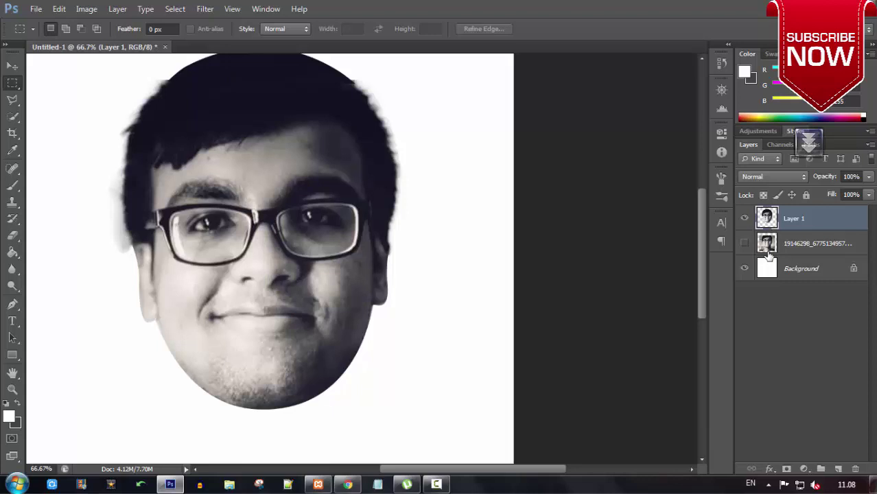
scroll(554, 292, up, 3)
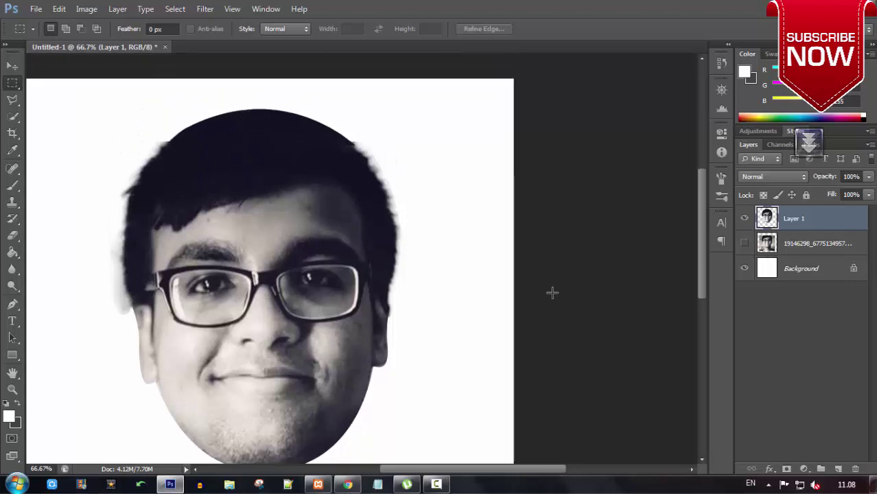
key(ctrl+j)
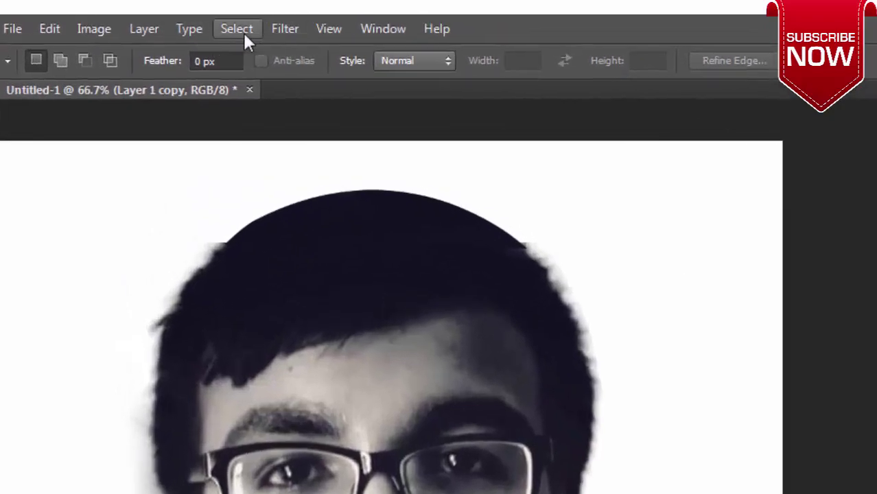
Step: Apply Smart Sharpen at 175% amount, 7.9 px radius, More Accurate on, to Layer 1 copy
click(286, 29)
mouse_move(280, 307)
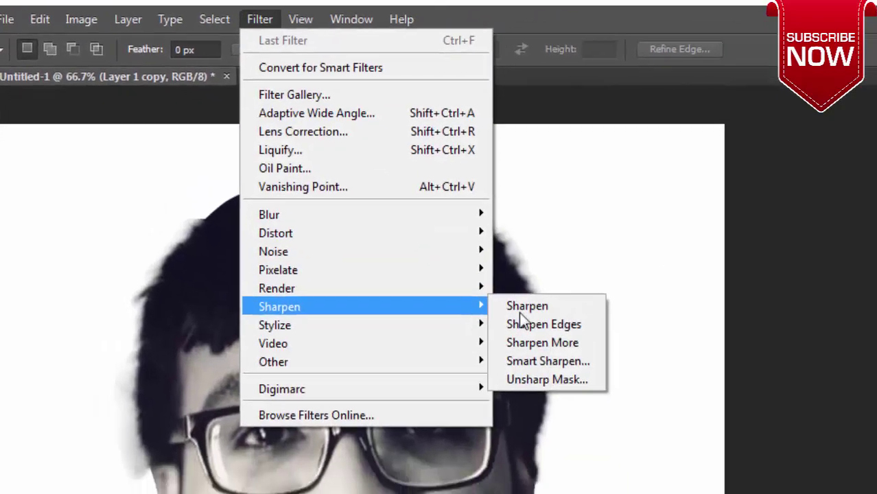
click(548, 361)
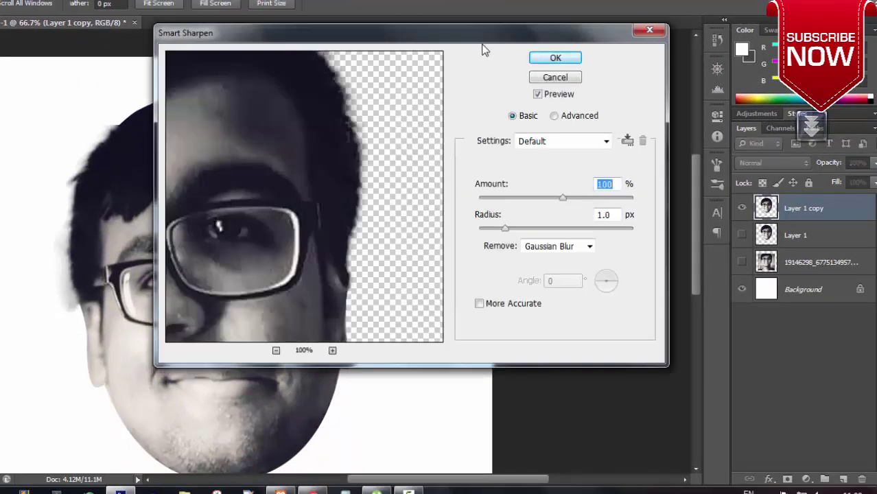
key(Down)
key(Down)
key(Down)
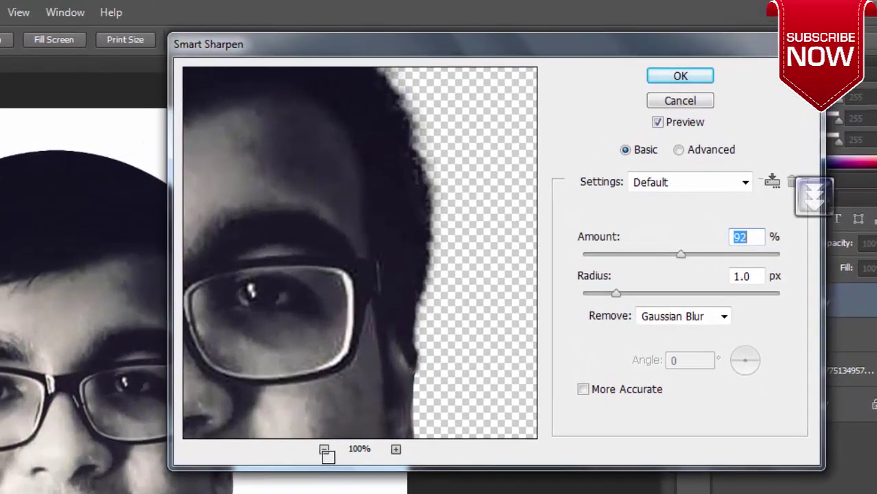
click(323, 450)
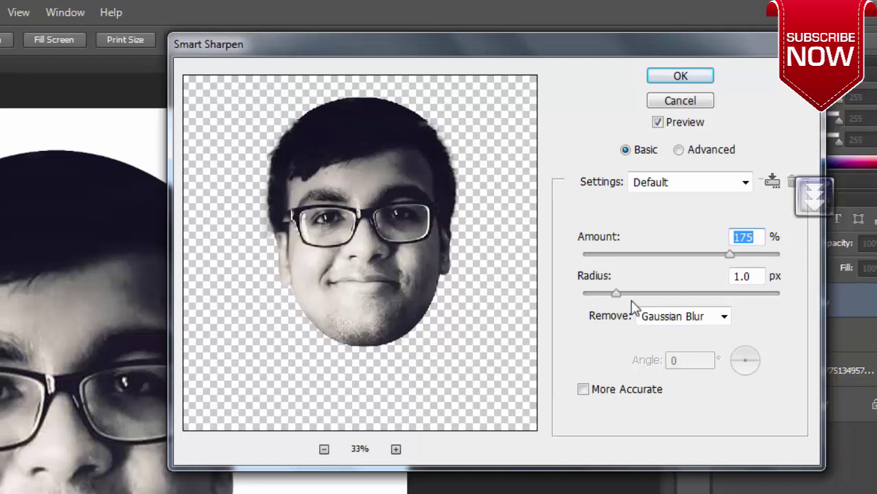
drag(629, 291, 728, 296)
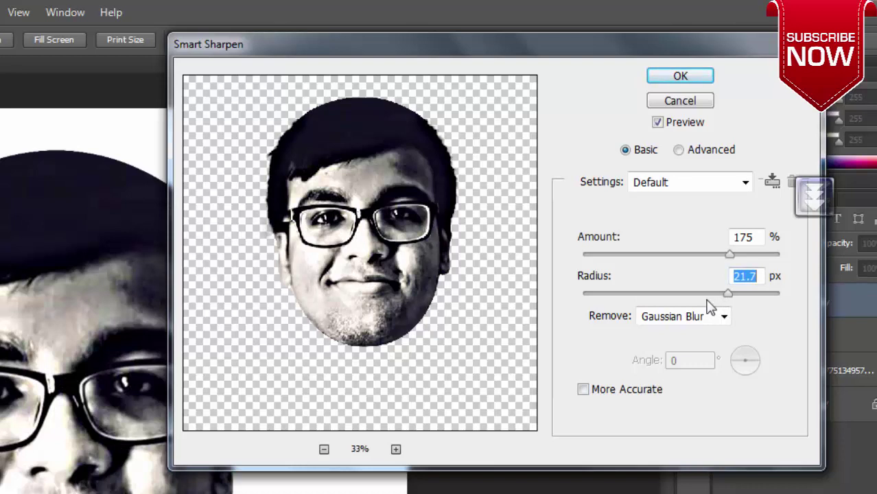
drag(728, 294, 712, 294)
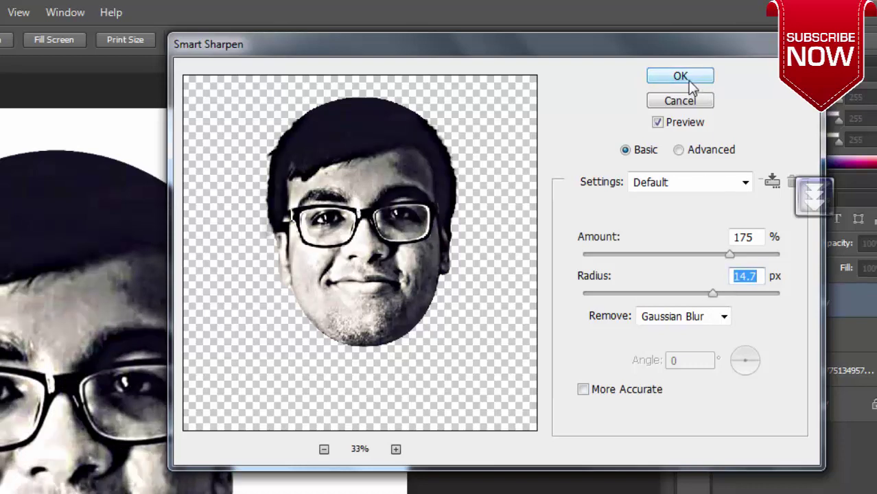
click(584, 390)
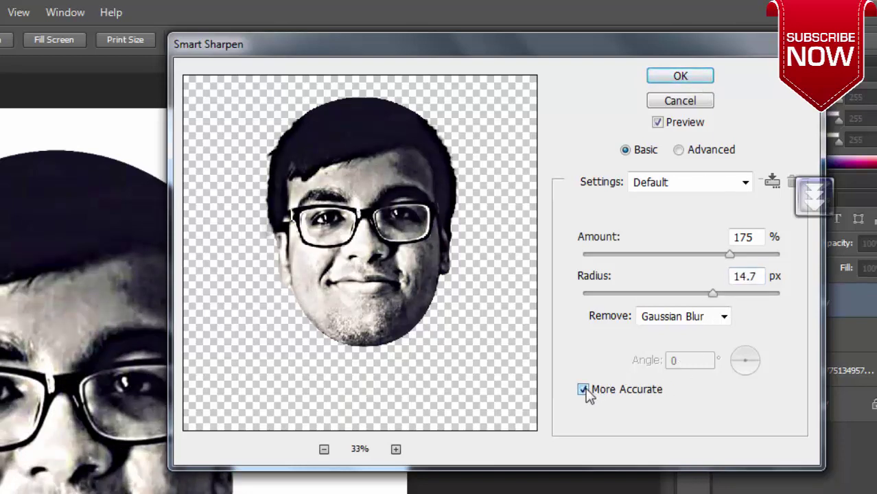
click(679, 294)
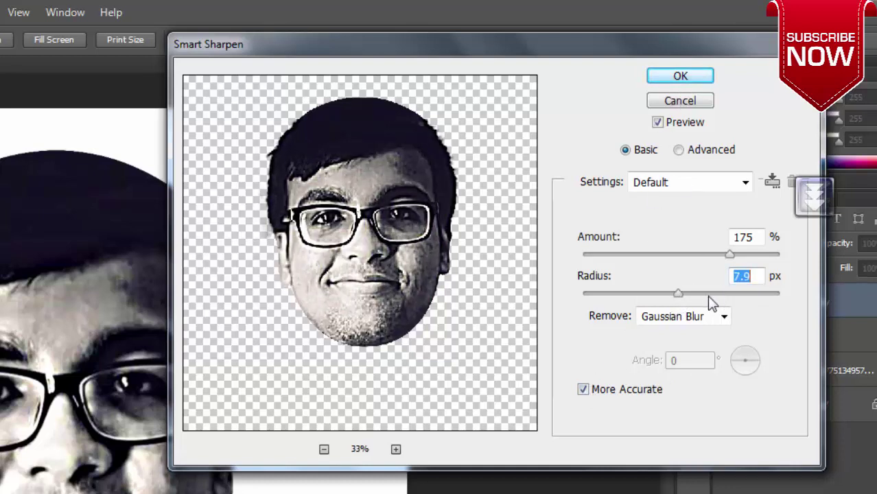
click(698, 293)
click(678, 76)
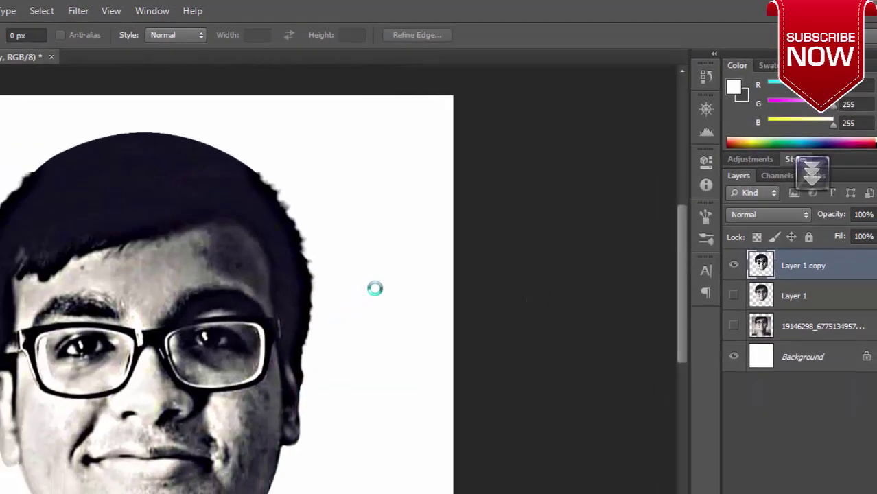
key(ctrl+minus)
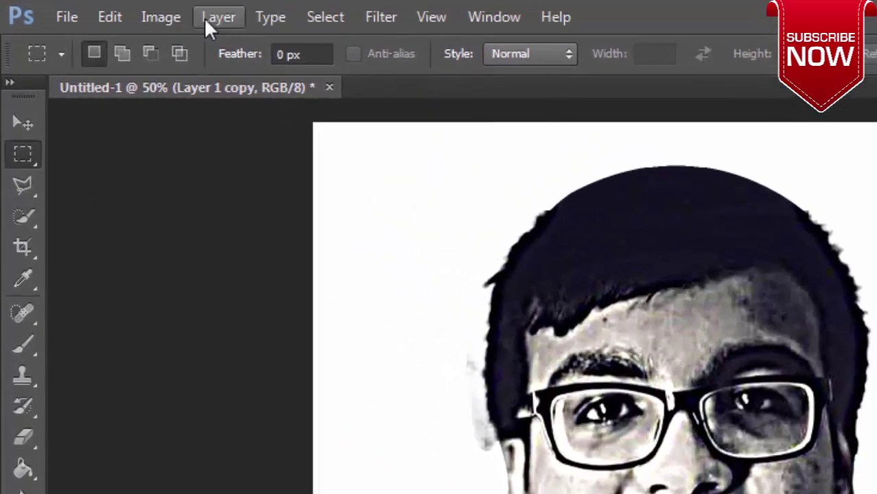
Step: Preview a Threshold of 80, cancel it, and duplicate the sharpened layer as Layer 1 copy 2
click(87, 11)
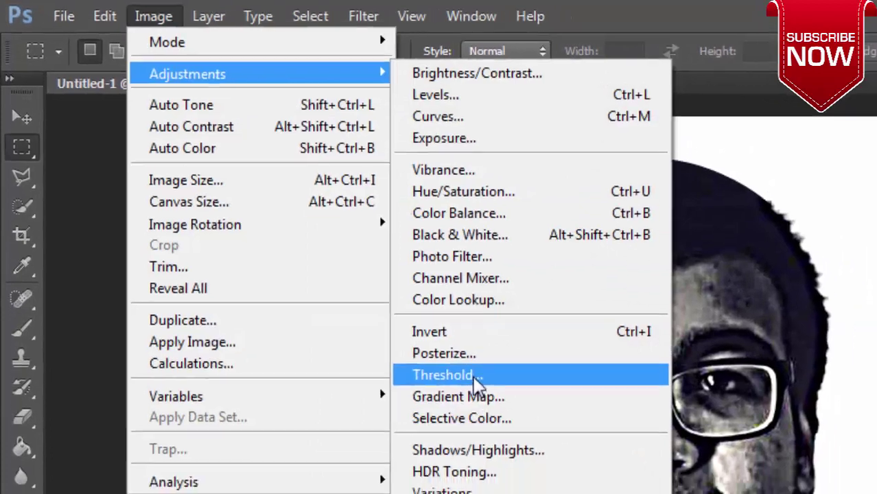
click(359, 286)
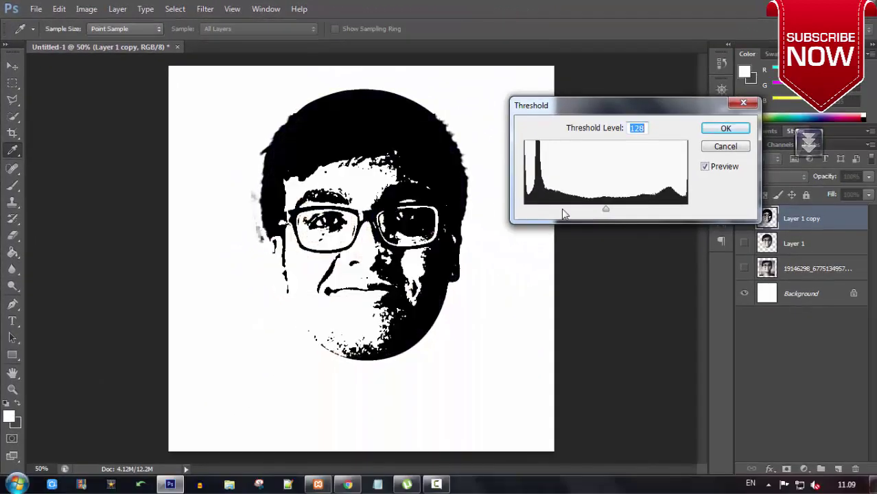
mouse_move(607, 214)
mouse_down()
mouse_move(642, 217)
mouse_move(544, 221)
mouse_move(613, 221)
mouse_up()
click(725, 146)
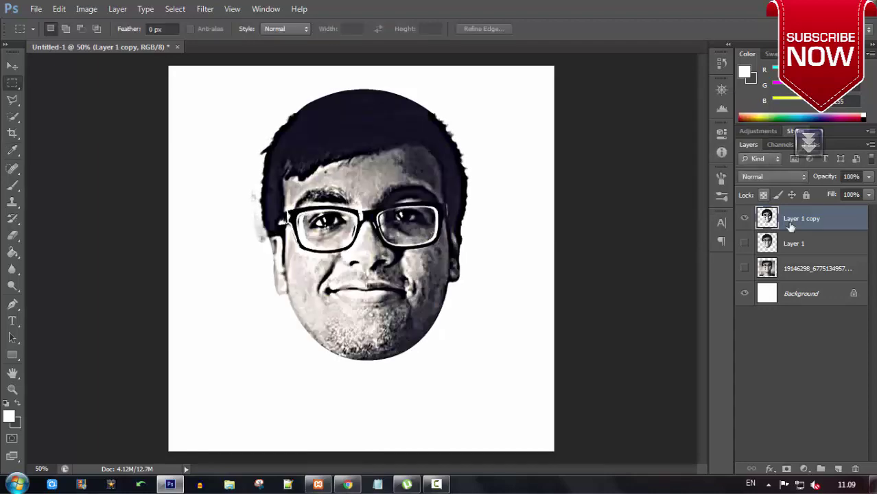
key(ctrl+j)
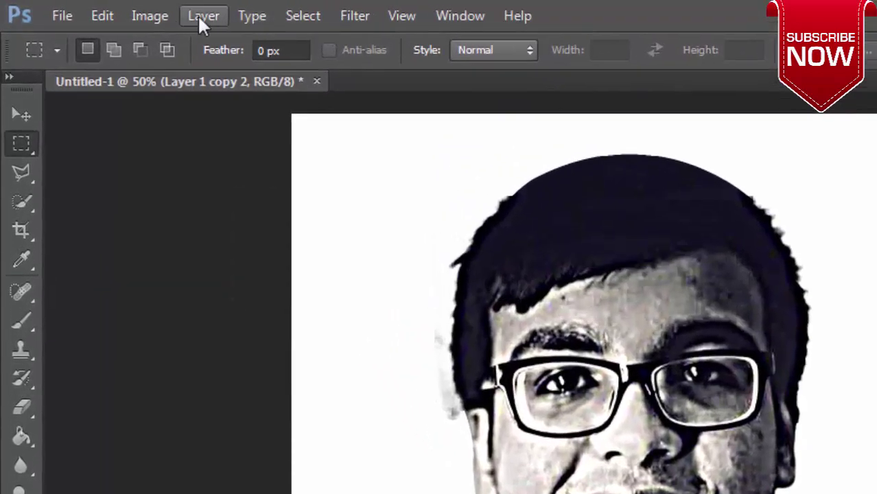
Step: Apply a Threshold at level 38 to Layer 1 copy 2 for a stark black-and-white portrait
click(150, 15)
mouse_move(157, 61)
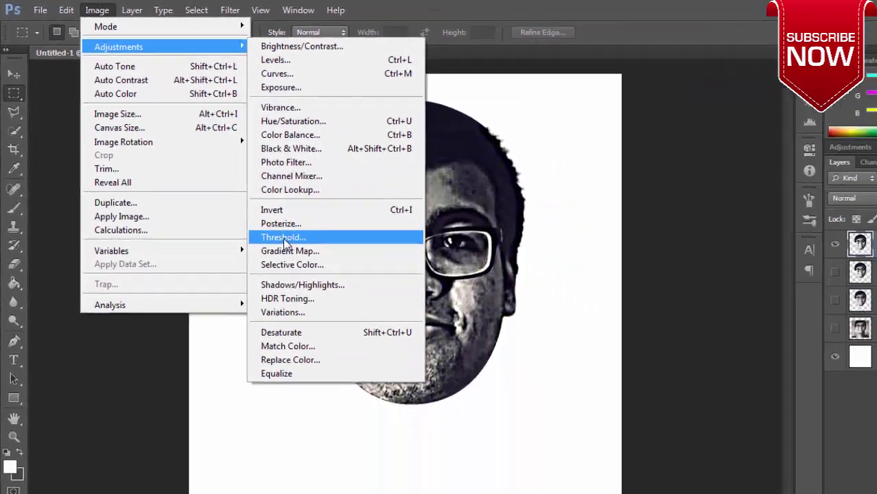
click(446, 366)
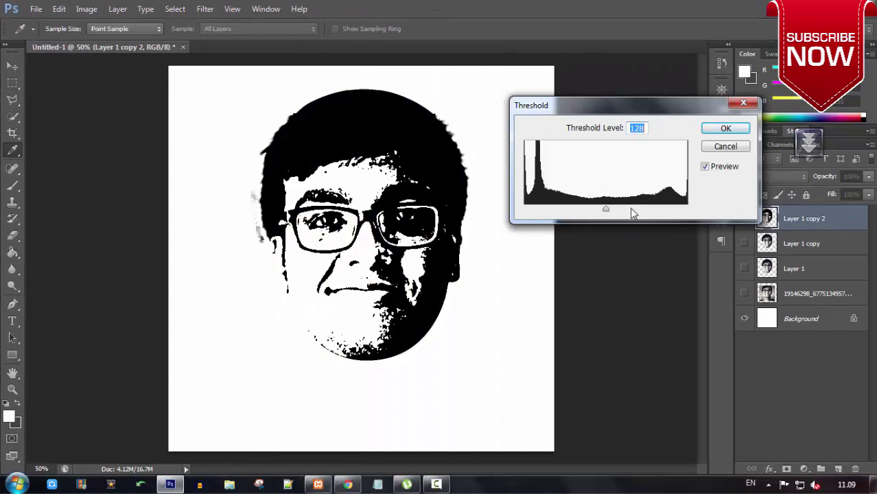
mouse_move(607, 209)
mouse_down()
mouse_move(543, 228)
mouse_move(575, 223)
mouse_move(558, 213)
mouse_move(550, 231)
mouse_up()
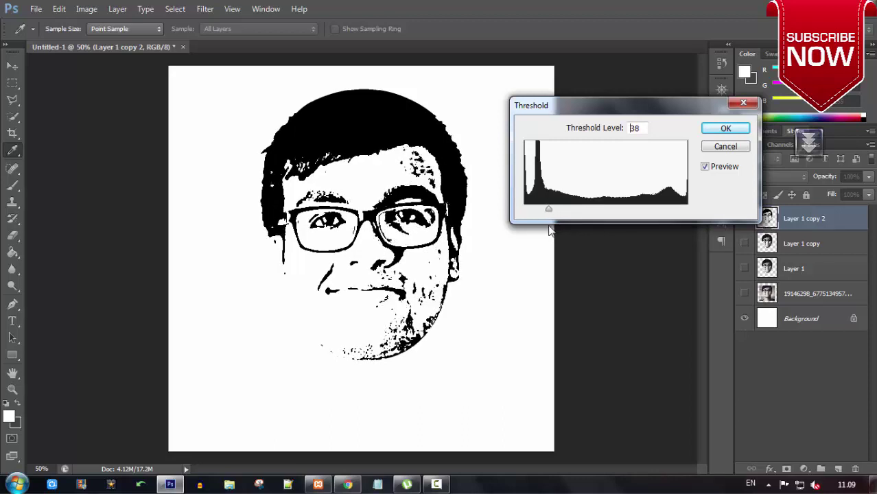
click(724, 130)
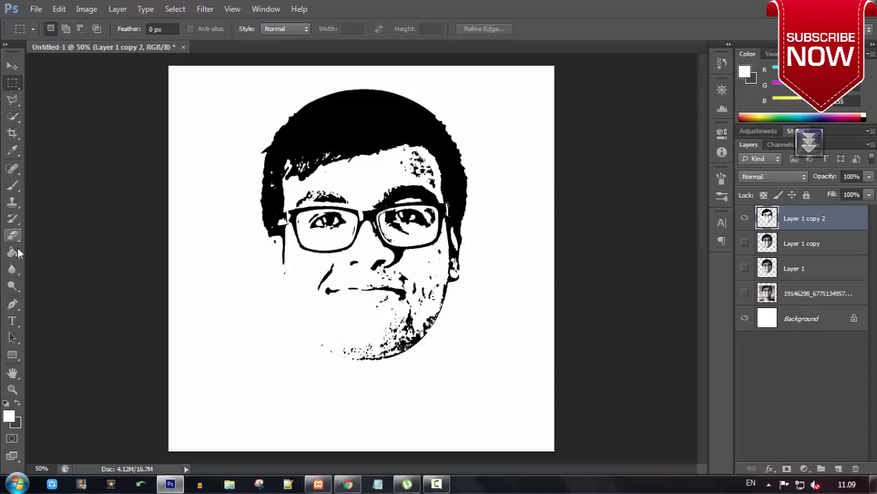
Step: Erase the mouth, cheek and chin patches on Layer 1 copy 2 with Layer 1 copy shown beneath
click(17, 235)
mouse_move(341, 287)
mouse_down()
mouse_move(323, 284)
mouse_move(330, 275)
mouse_move(384, 369)
mouse_move(342, 337)
mouse_move(385, 300)
mouse_move(382, 289)
mouse_move(411, 277)
mouse_move(431, 323)
mouse_up()
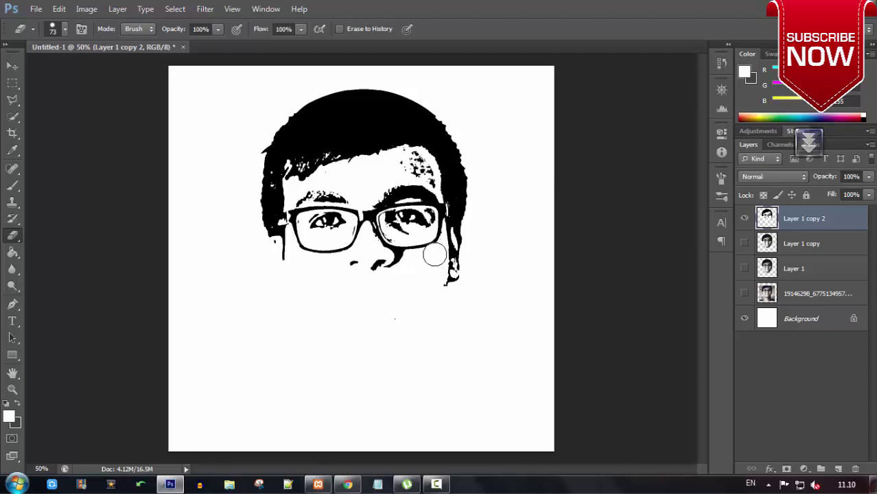
click(744, 245)
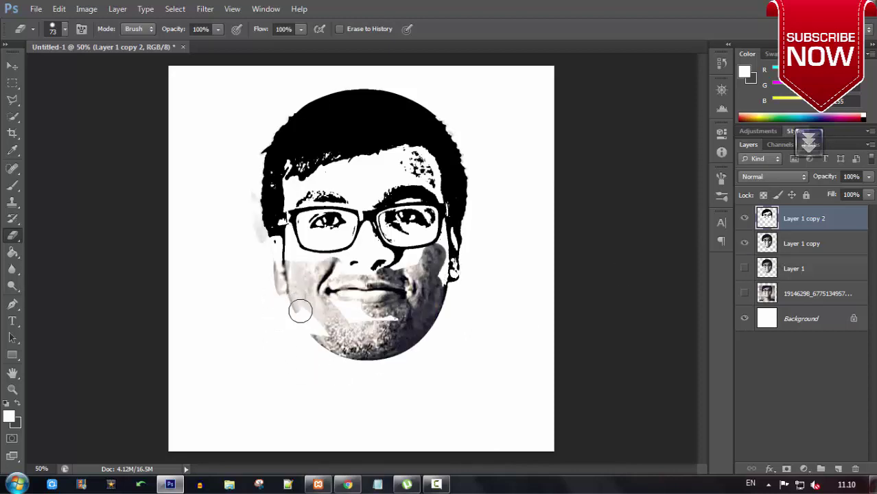
drag(297, 310, 324, 342)
drag(374, 316, 385, 332)
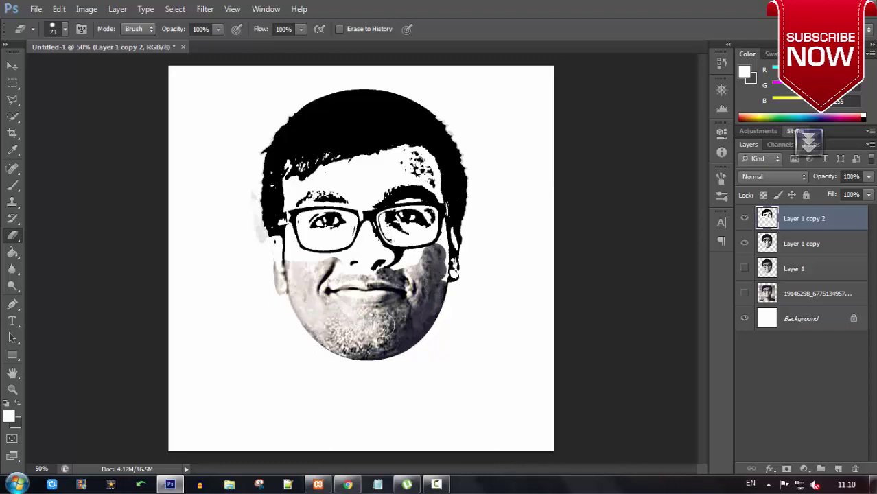
Step: Select Layer 1 copy and duplicate it as Layer 1 copy 3
click(86, 9)
mouse_move(105, 42)
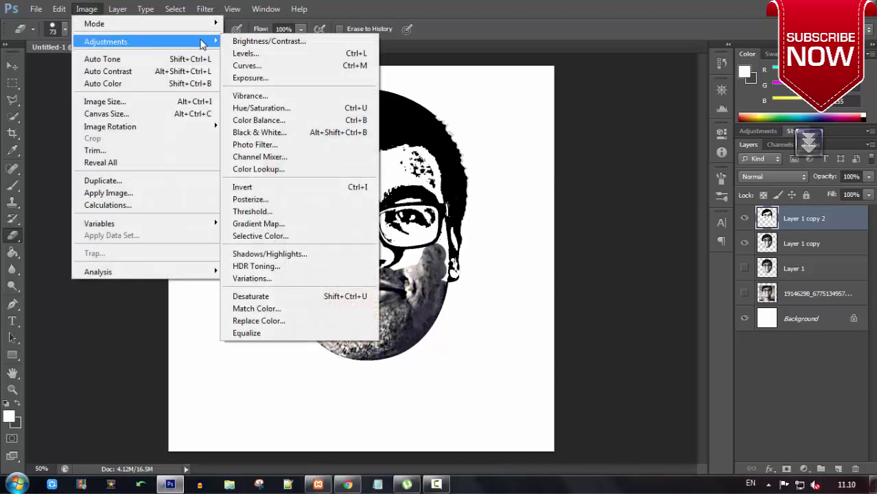
click(837, 264)
click(819, 246)
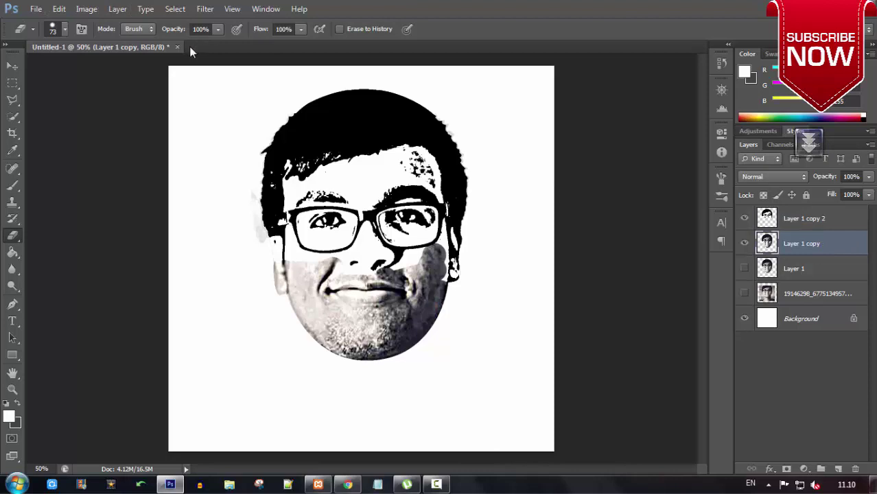
key(ctrl+j)
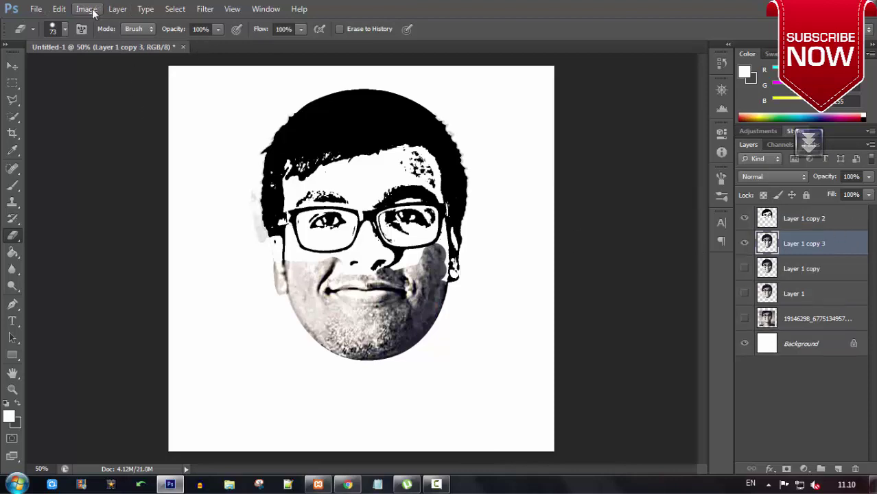
Step: Apply a Threshold at level 214 to Layer 1 copy 3
click(87, 8)
mouse_move(106, 42)
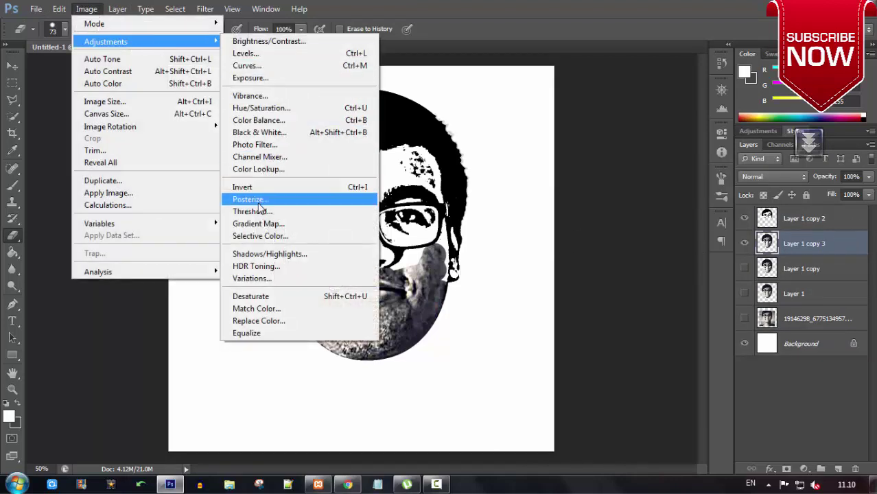
click(264, 211)
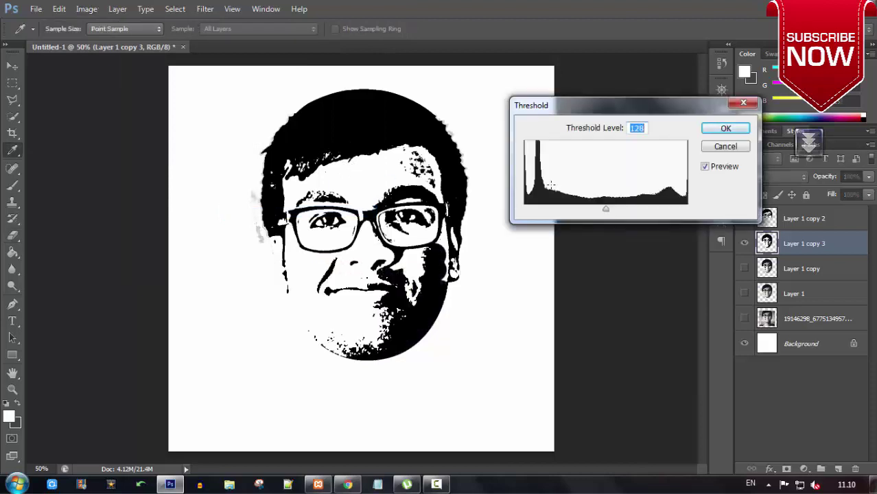
mouse_move(605, 212)
mouse_down()
mouse_move(557, 216)
mouse_move(612, 224)
mouse_up()
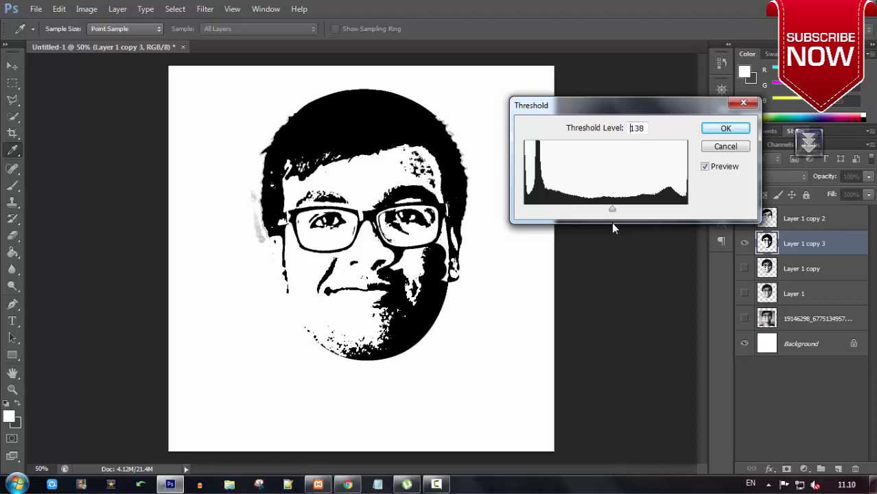
mouse_move(612, 224)
mouse_down()
mouse_move(670, 232)
mouse_move(660, 233)
mouse_up()
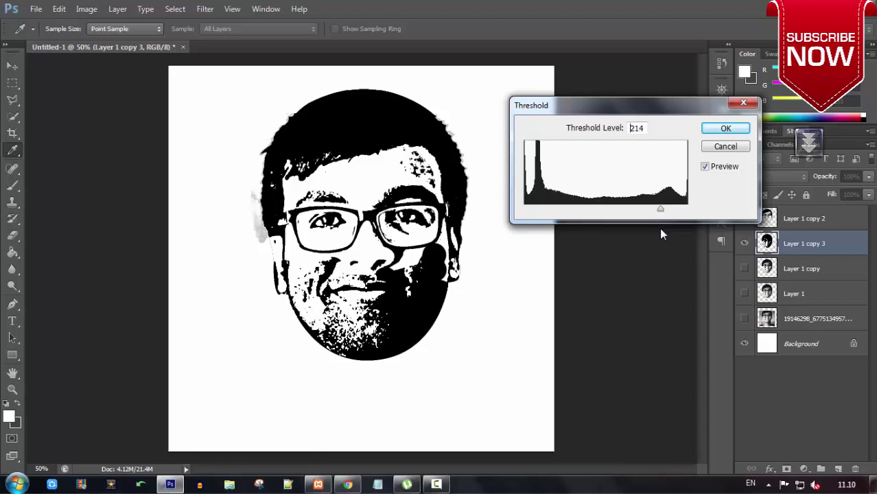
click(710, 130)
Step: Zoom to 100% and erase the black speckles down the left cheek and jaw of Layer 1 copy 3
key(e)
key(ctrl+plus)
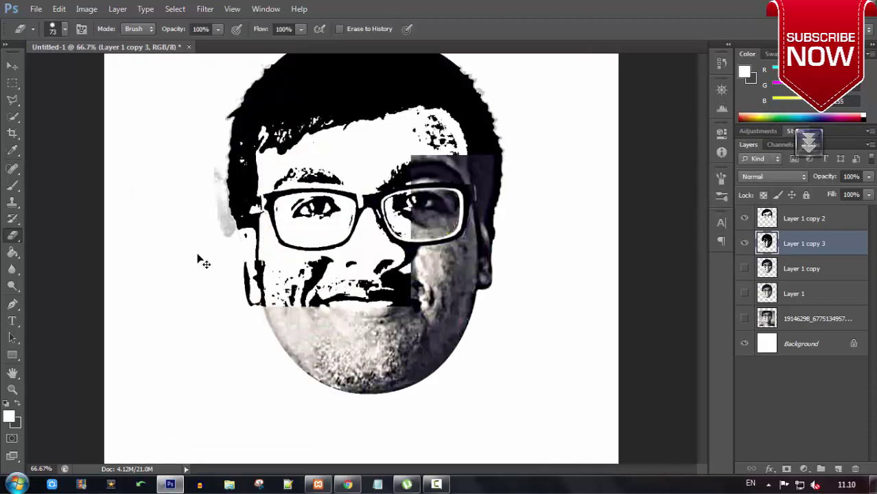
key(ctrl+plus)
scroll(182, 292, down, 3)
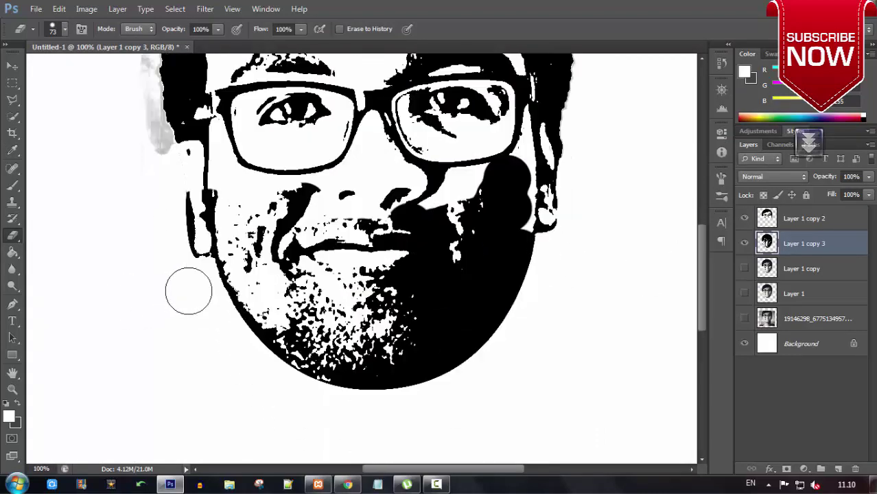
mouse_move(249, 263)
mouse_down()
mouse_move(255, 288)
mouse_move(358, 334)
mouse_move(358, 304)
mouse_move(341, 289)
mouse_move(352, 274)
mouse_move(317, 273)
mouse_up()
key(ctrl+z)
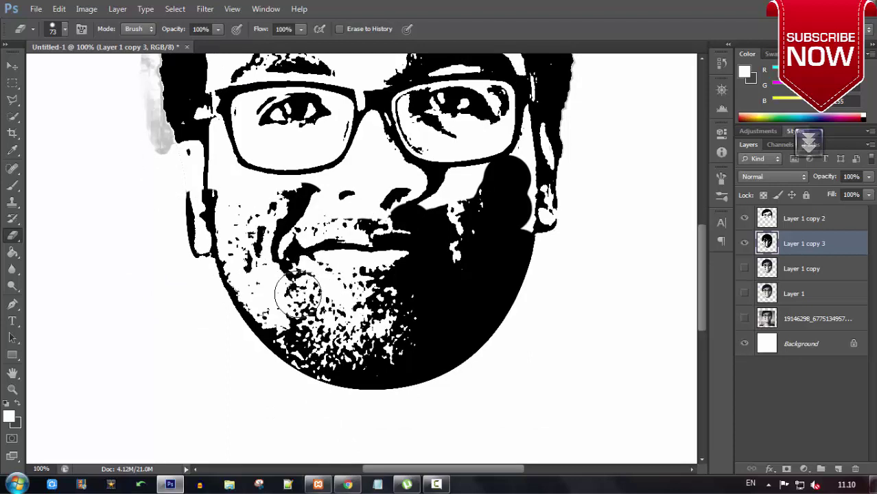
mouse_move(239, 225)
mouse_down()
mouse_move(234, 250)
mouse_move(254, 287)
mouse_move(281, 313)
mouse_move(319, 323)
mouse_move(264, 293)
mouse_move(276, 309)
mouse_move(323, 349)
mouse_move(376, 358)
mouse_up()
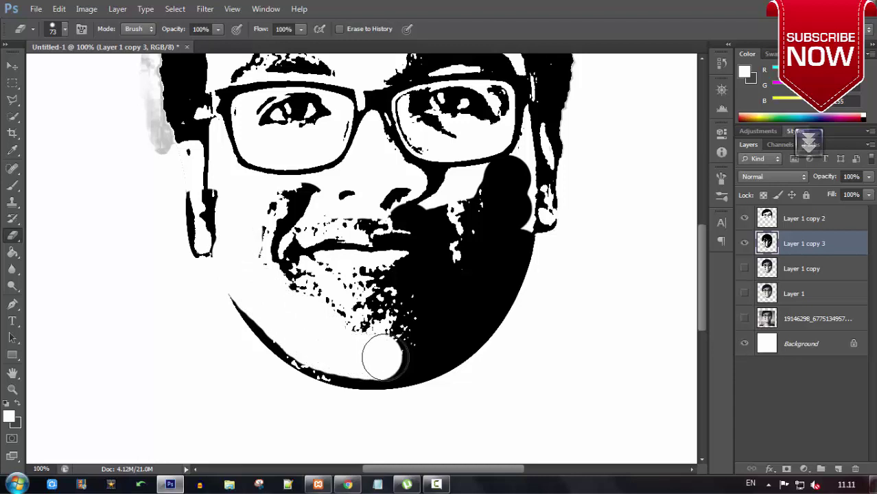
Step: Choose a textured eraser brush and erase part of the black chin area
right_click(376, 351)
scroll(457, 433, down, 2)
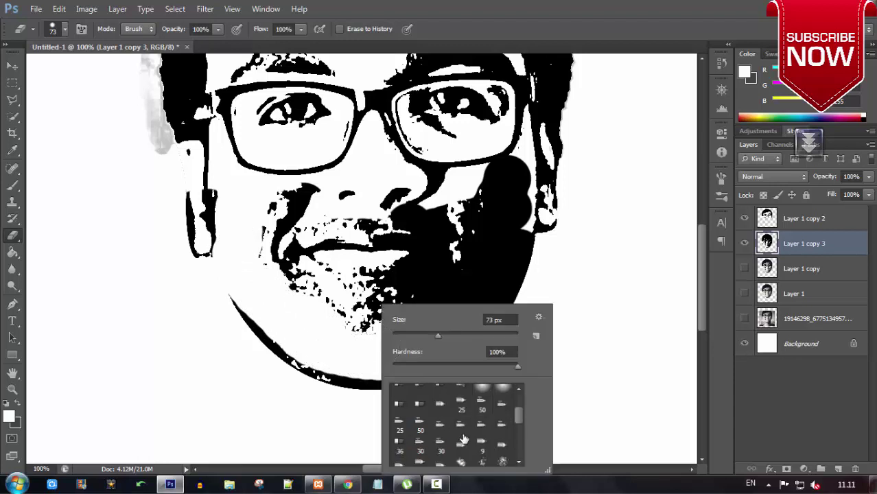
click(501, 447)
key(Return)
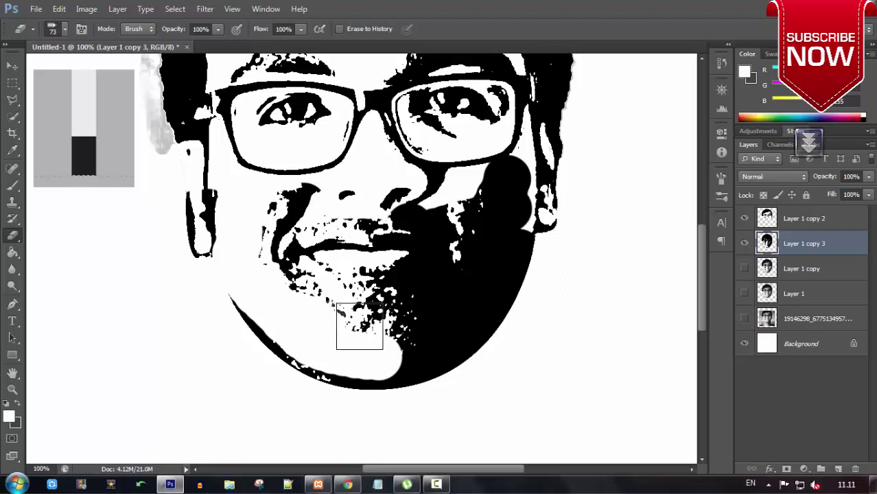
mouse_move(352, 328)
mouse_down()
mouse_move(362, 323)
mouse_move(355, 327)
mouse_move(362, 297)
mouse_move(344, 303)
mouse_move(325, 292)
mouse_move(342, 308)
mouse_move(373, 290)
mouse_up()
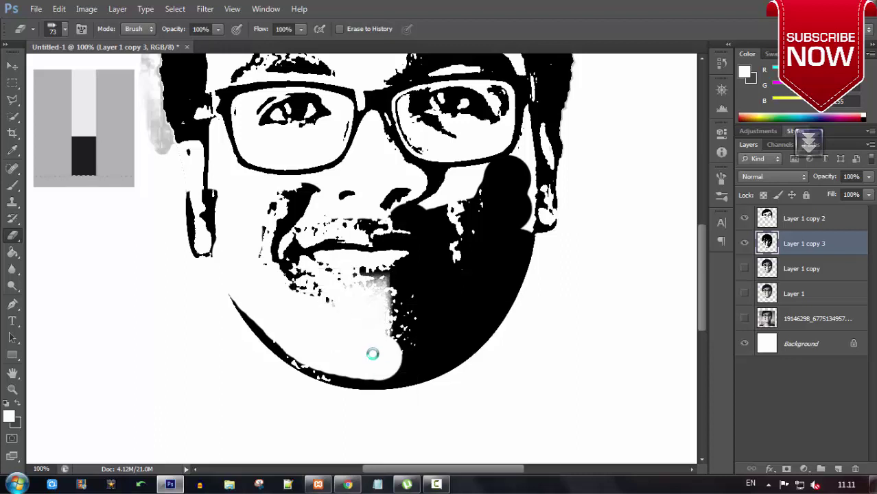
Step: Switch to the 60 px textured brush and try erasing the lower-lip edge, undoing it
right_click(354, 334)
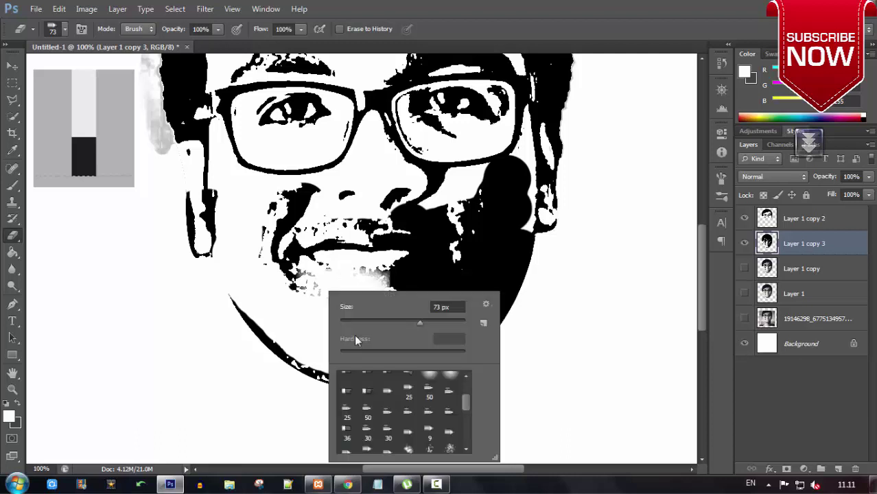
scroll(364, 412, down, 1)
scroll(366, 405, down, 1)
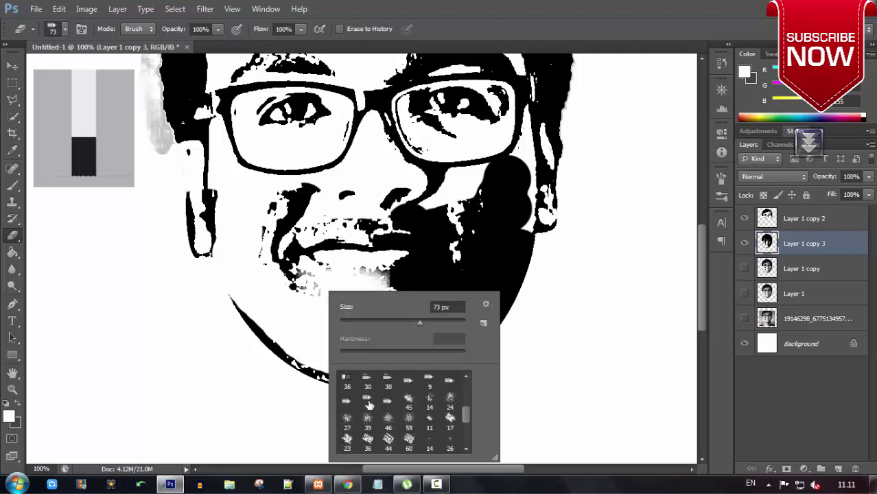
scroll(366, 394, down, 1)
click(410, 433)
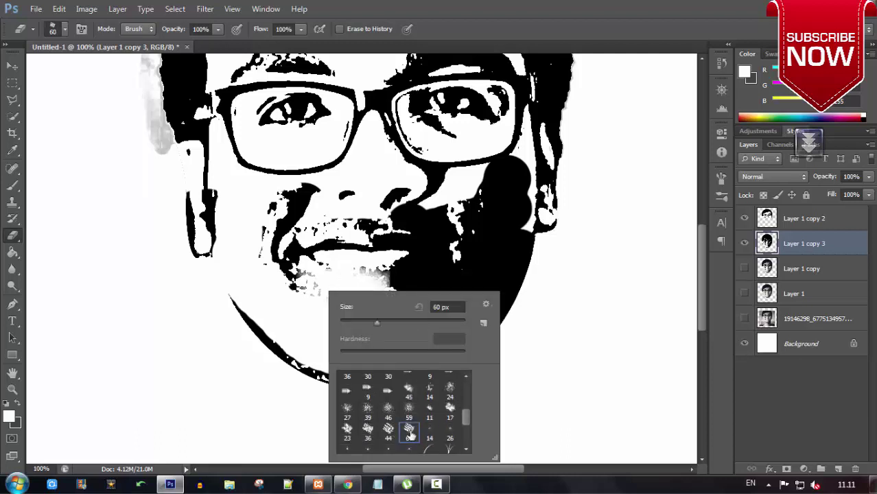
click(303, 283)
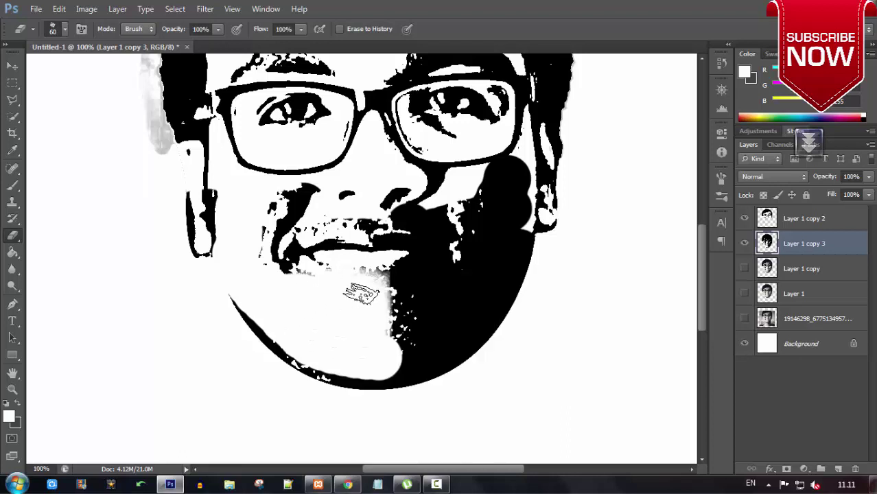
drag(325, 295, 287, 273)
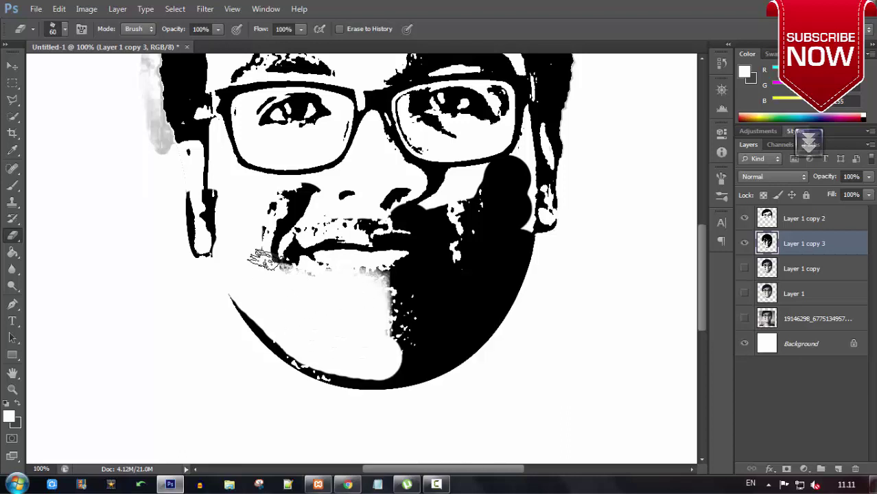
key(ctrl+z)
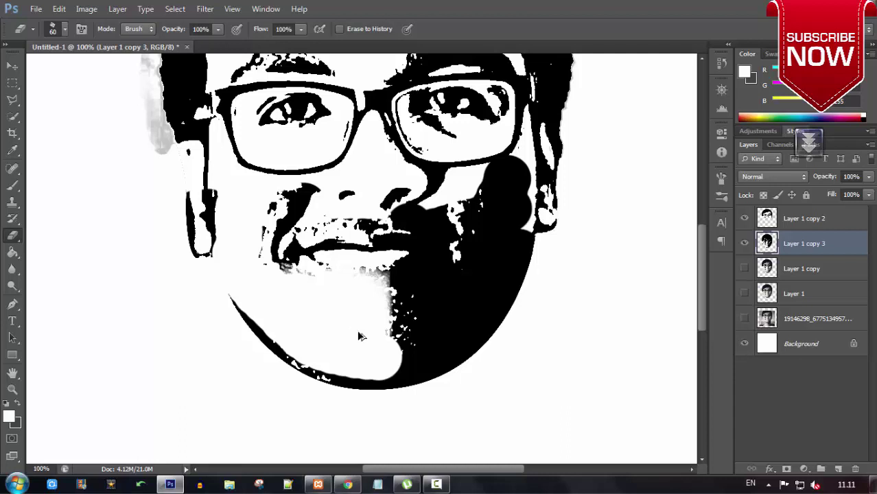
key(ctrl+z)
key(ctrl+z)
key(ctrl+z)
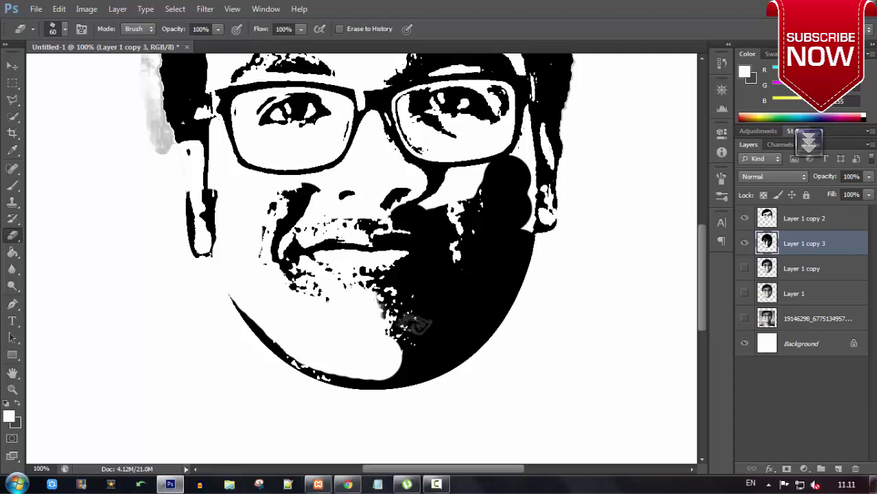
Step: Erase the black patches across the chin, right cheek and jaw edge, then fit the image
scroll(417, 323, up, 3)
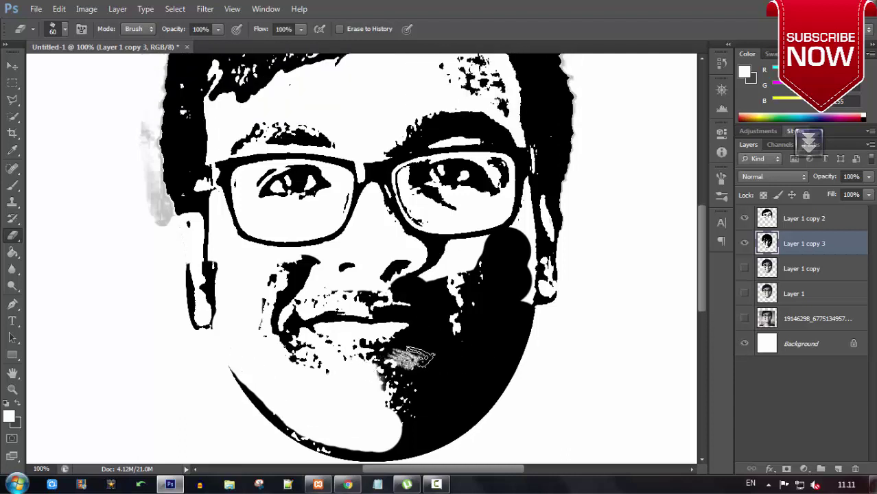
drag(384, 365, 451, 343)
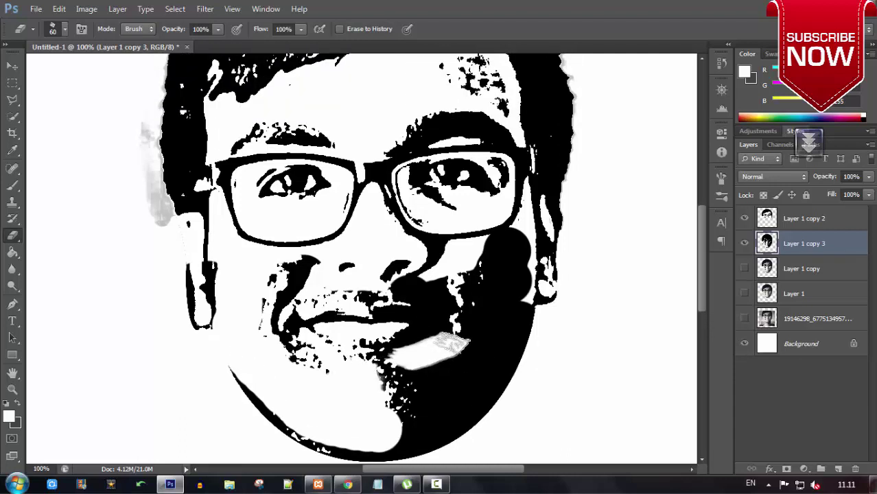
mouse_move(420, 282)
mouse_down()
mouse_move(449, 285)
mouse_move(439, 353)
mouse_up()
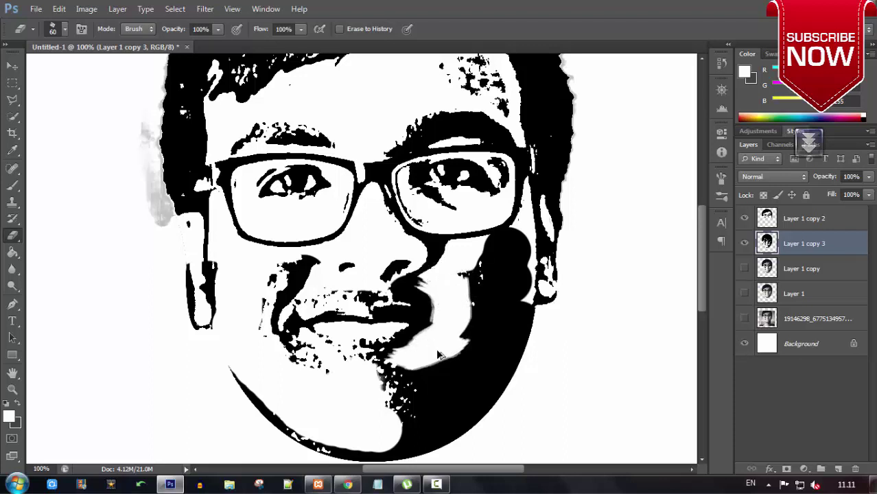
key(ctrl+z)
drag(402, 282, 482, 306)
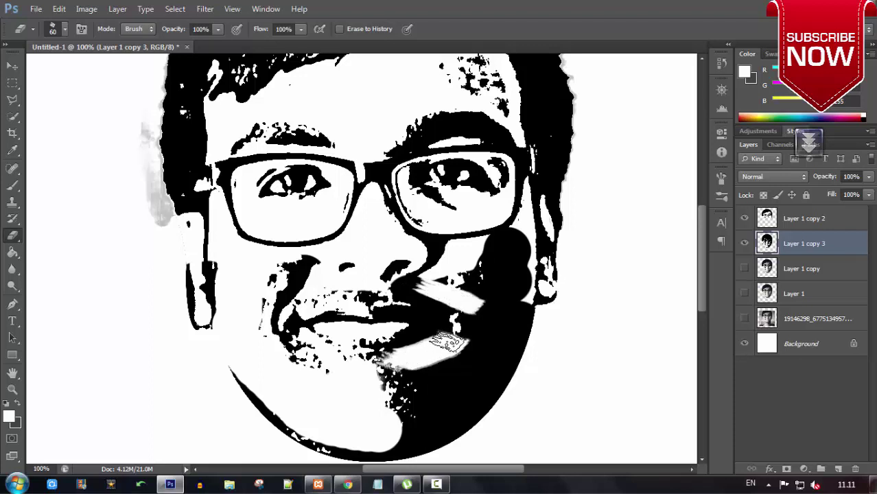
drag(447, 341, 469, 302)
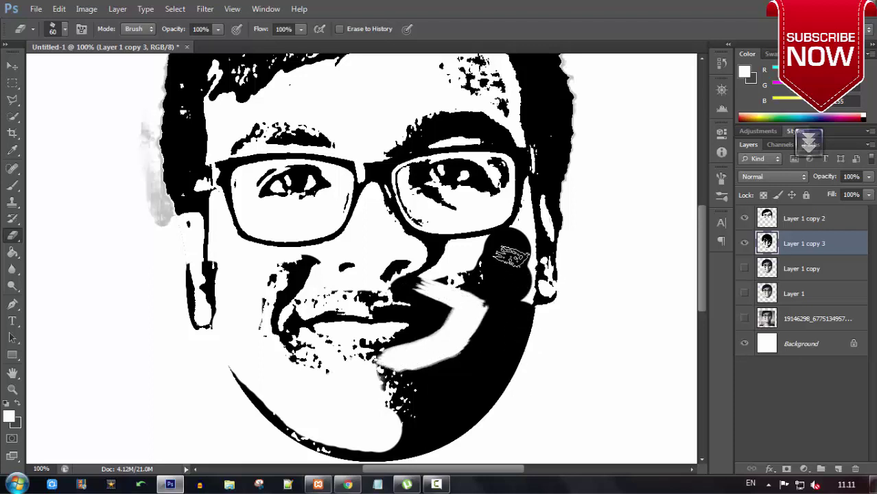
mouse_move(511, 256)
mouse_down()
mouse_move(499, 239)
mouse_move(513, 255)
mouse_move(494, 289)
mouse_move(479, 295)
mouse_move(470, 270)
mouse_move(466, 354)
mouse_move(372, 411)
mouse_move(421, 365)
mouse_move(391, 382)
mouse_up()
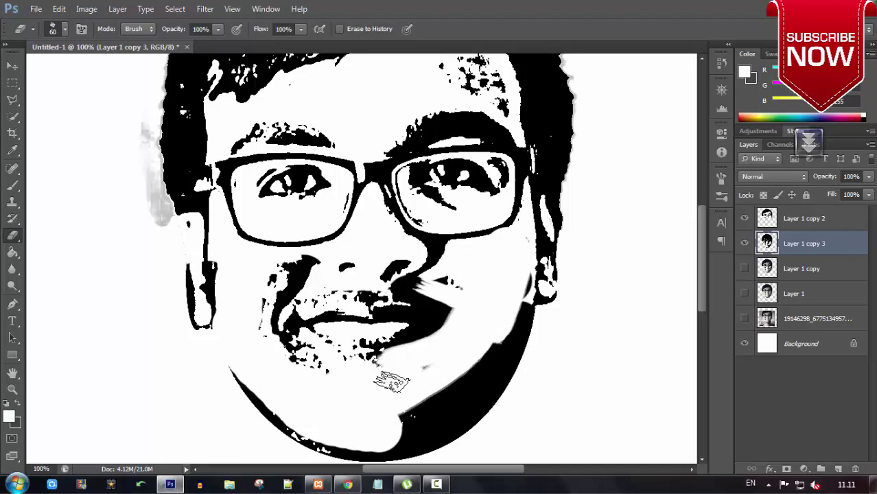
scroll(493, 346, up, 1)
scroll(407, 355, down, 2)
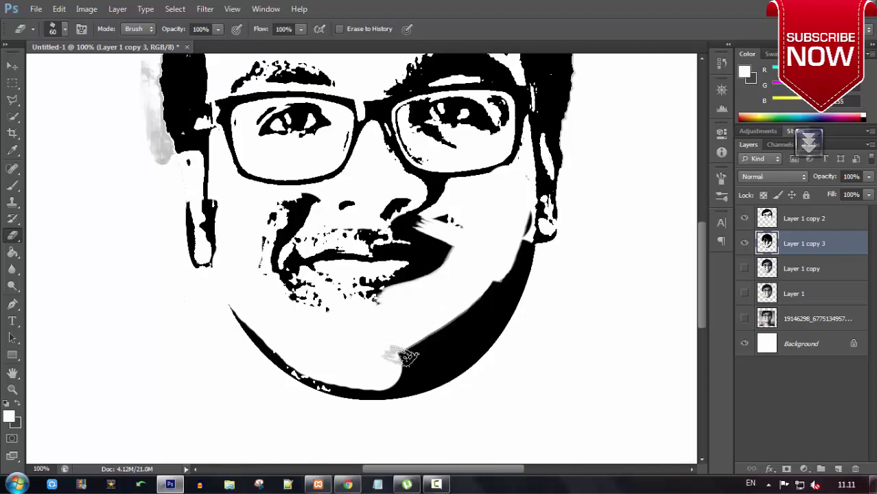
drag(391, 353, 464, 336)
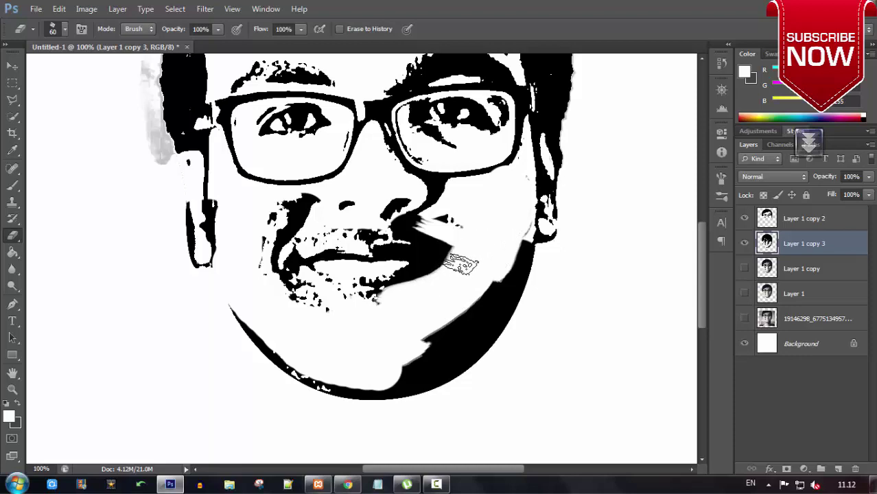
key(ctrl+minus)
key(ctrl+minus)
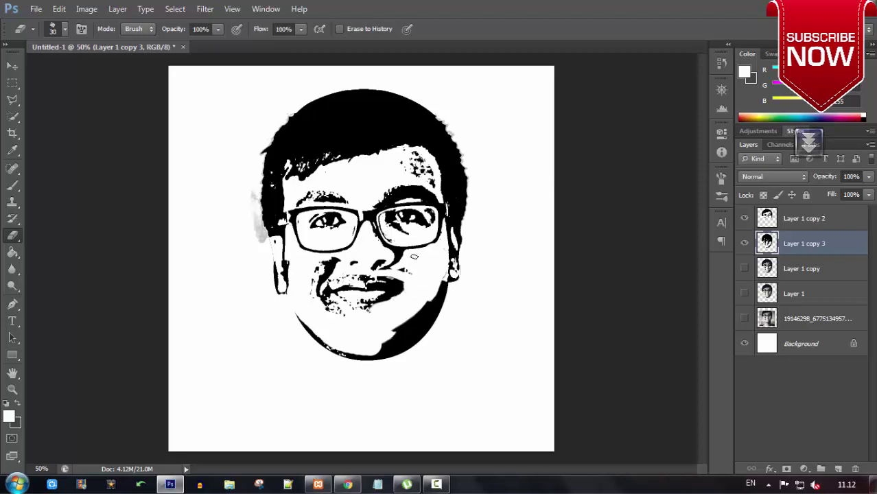
Step: Toggle Layer 1 copy 3 and Layer 1 copy 2 visibility to compare the stencils
click(744, 243)
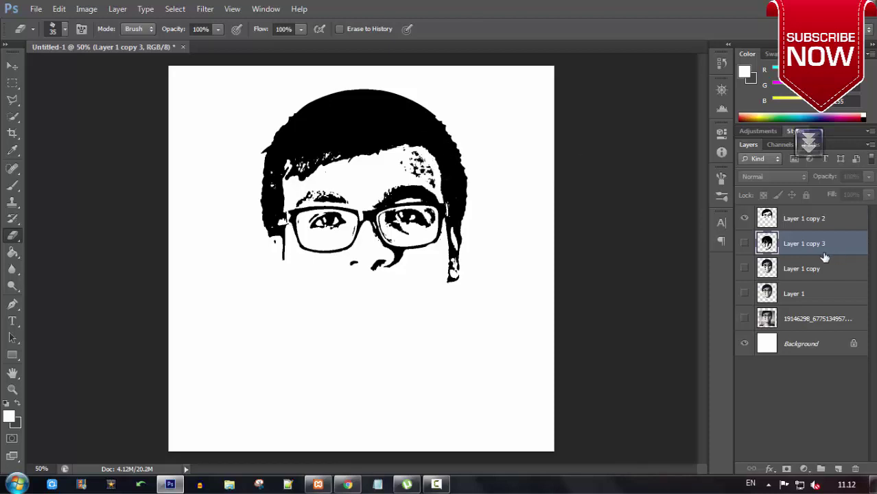
click(744, 243)
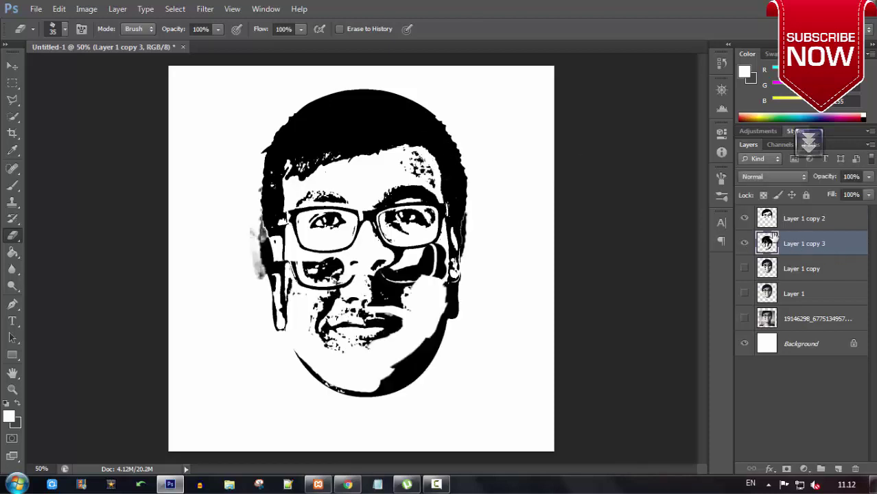
key(ctrl+comma)
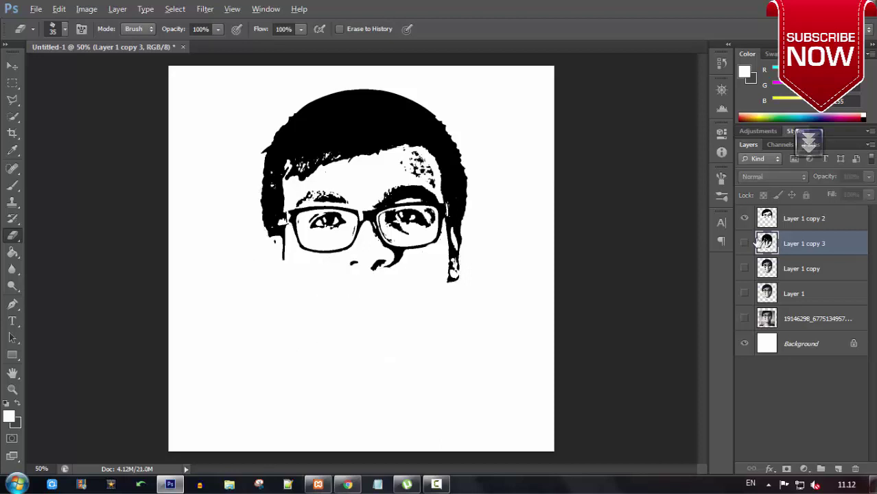
key(ctrl+comma)
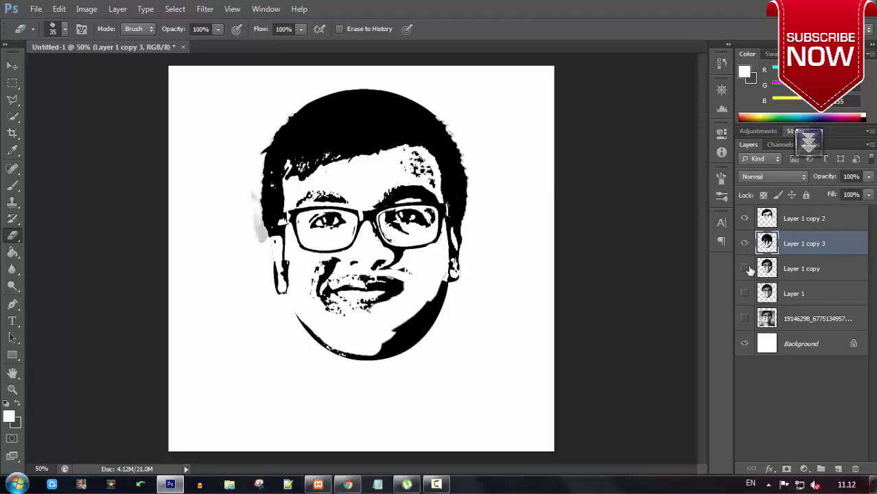
click(749, 219)
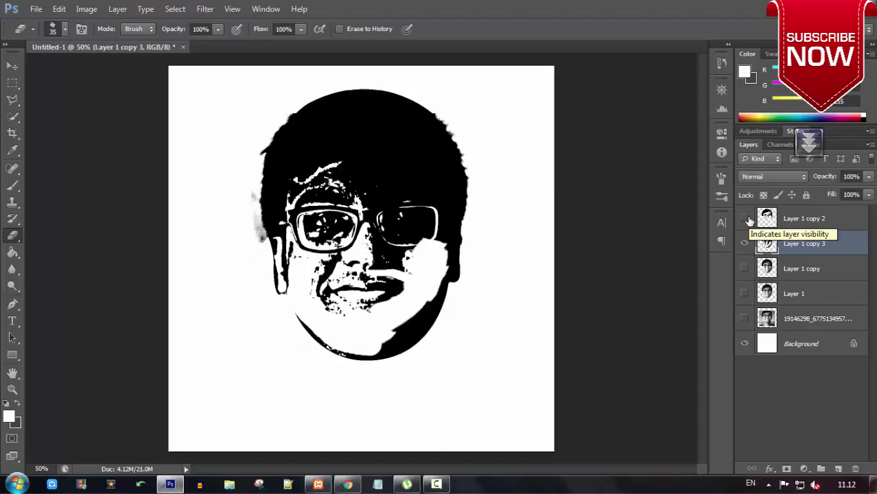
click(745, 219)
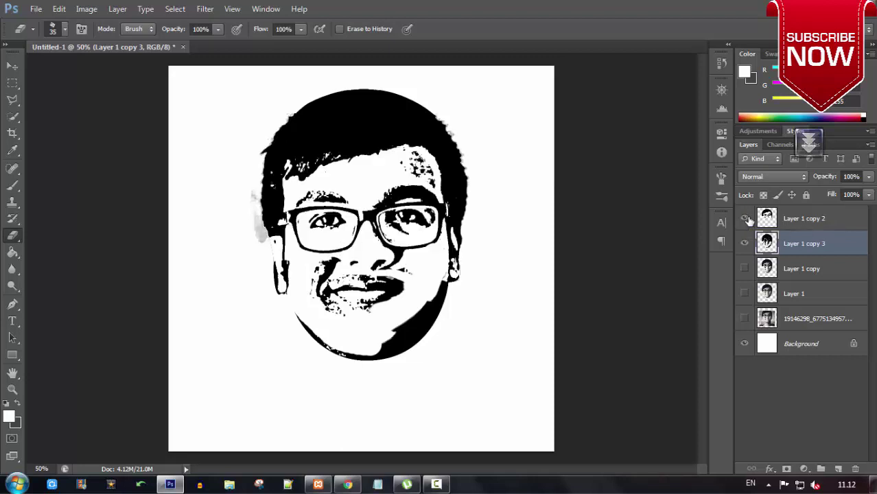
Step: Show Layer 1 copy and move it above Layer 1 copy 3 in the layer stack
click(746, 270)
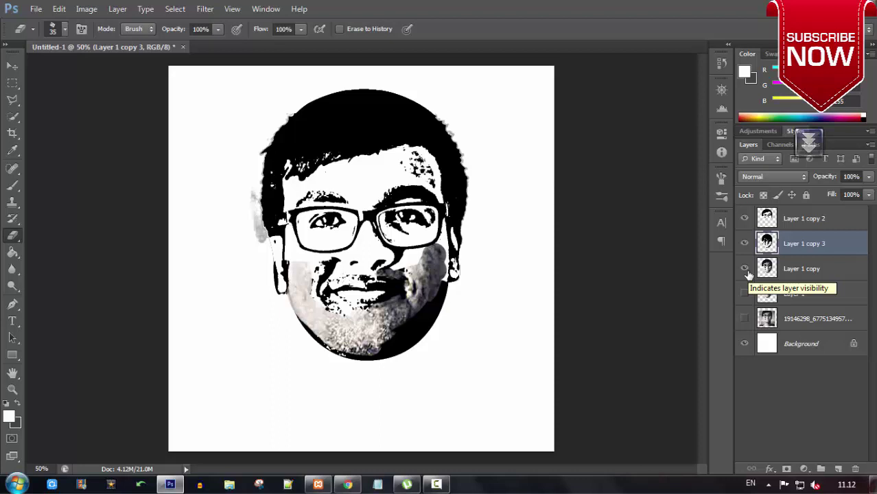
click(746, 271)
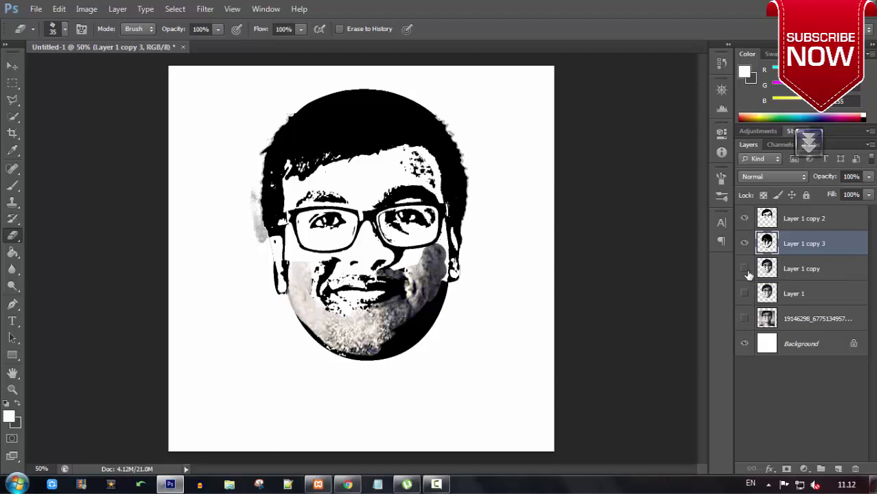
click(746, 271)
drag(815, 269, 813, 240)
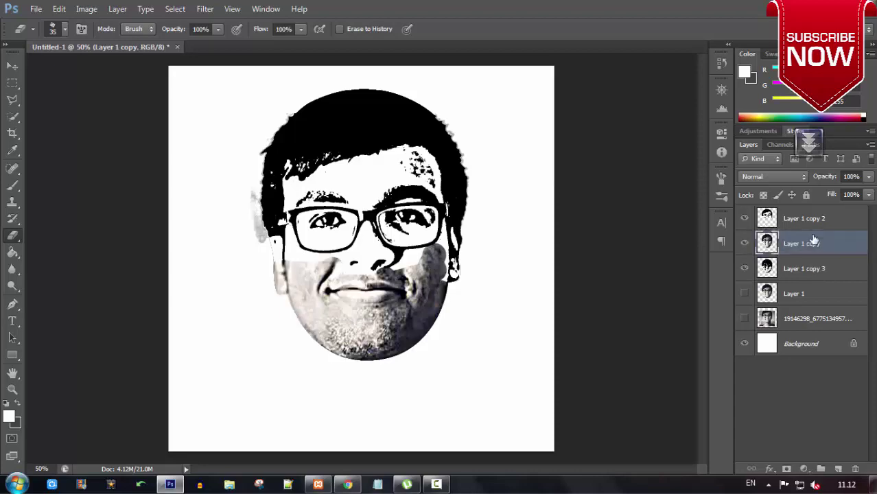
click(120, 9)
mouse_move(105, 42)
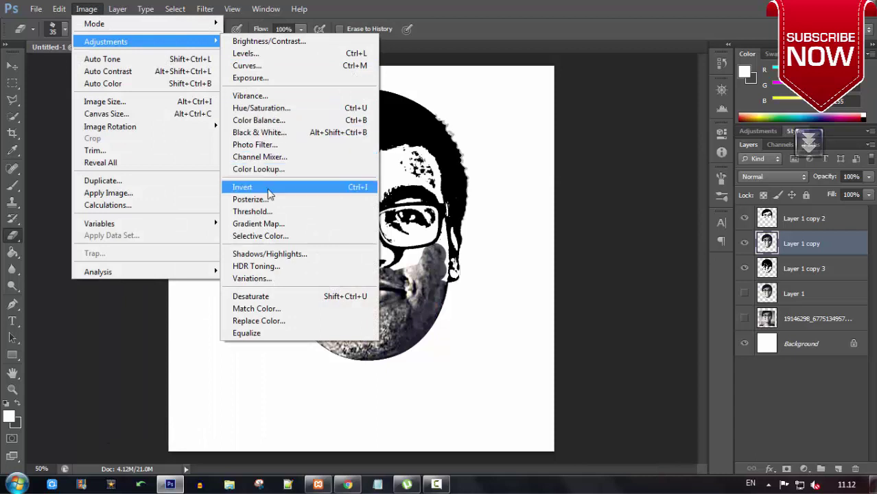
Step: Apply a Threshold at level 77 to Layer 1 copy
click(264, 211)
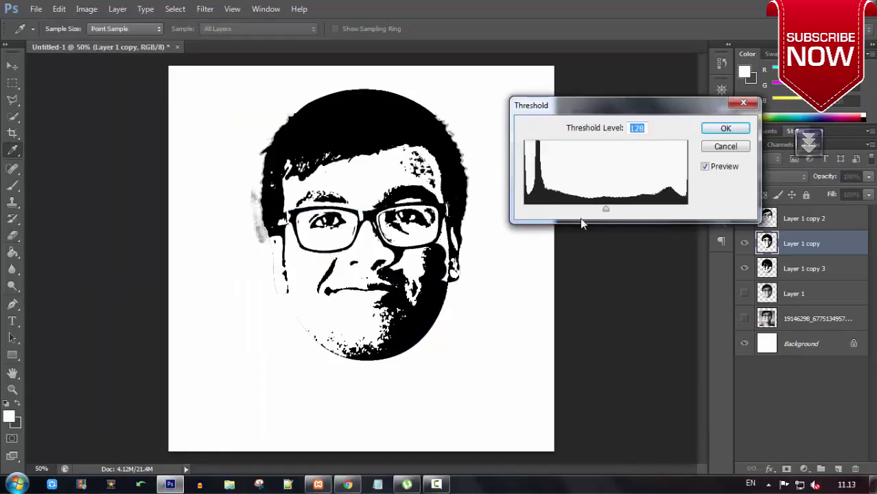
mouse_move(607, 213)
mouse_down()
mouse_move(657, 213)
mouse_move(574, 233)
mouse_up()
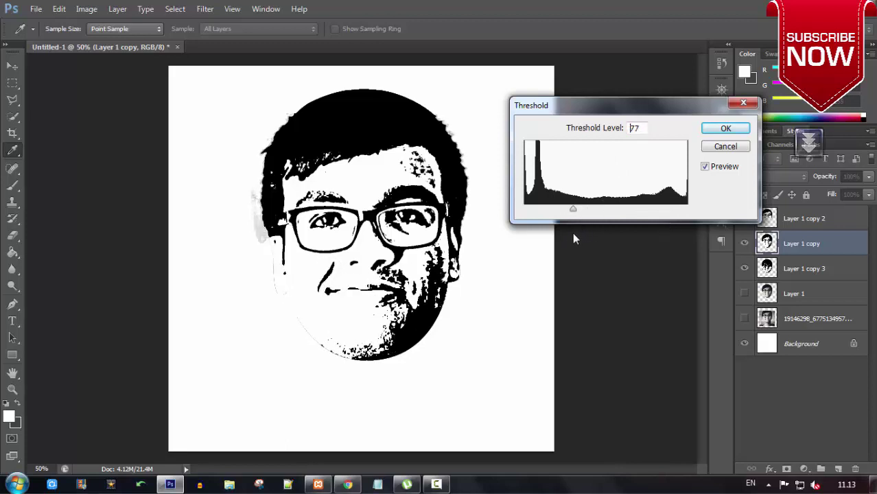
click(725, 128)
Step: Set the Eraser to a 79 px brush and erase near the mouth
key(e)
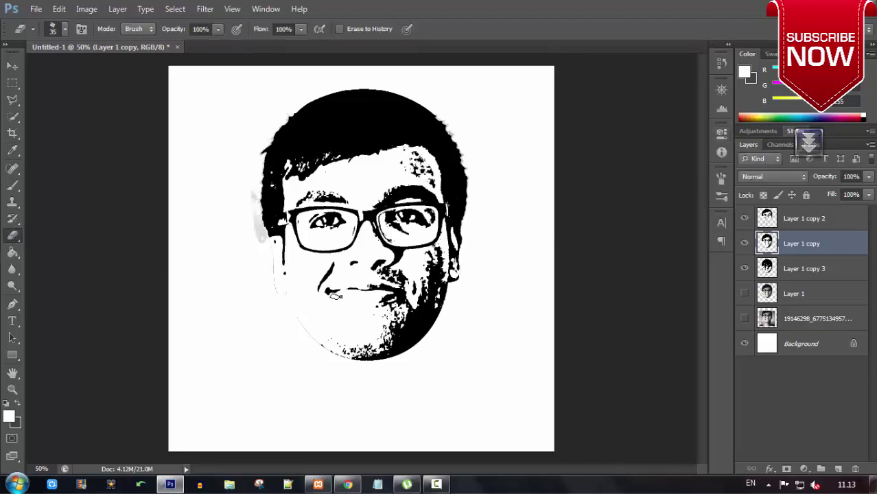
right_click(334, 295)
double_click(456, 310)
text(79)
key(Return)
mouse_move(319, 291)
mouse_down()
mouse_move(343, 294)
mouse_move(367, 273)
mouse_move(350, 269)
mouse_move(343, 283)
mouse_move(373, 292)
mouse_move(376, 282)
mouse_move(359, 302)
mouse_move(376, 315)
mouse_move(306, 287)
mouse_move(325, 266)
mouse_move(334, 321)
mouse_move(323, 269)
mouse_up()
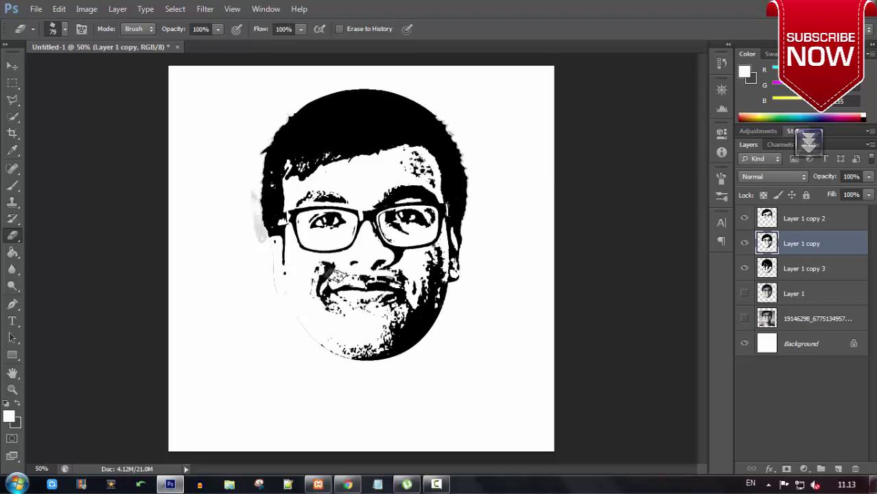
Step: With a hard round eraser tip, erase the left mouth corner, left jaw and both cheeks
right_click(339, 281)
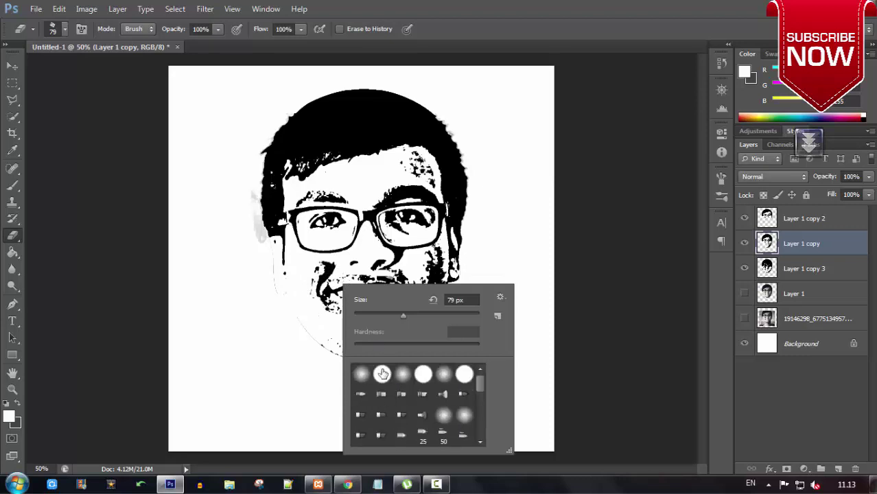
click(381, 374)
key(Return)
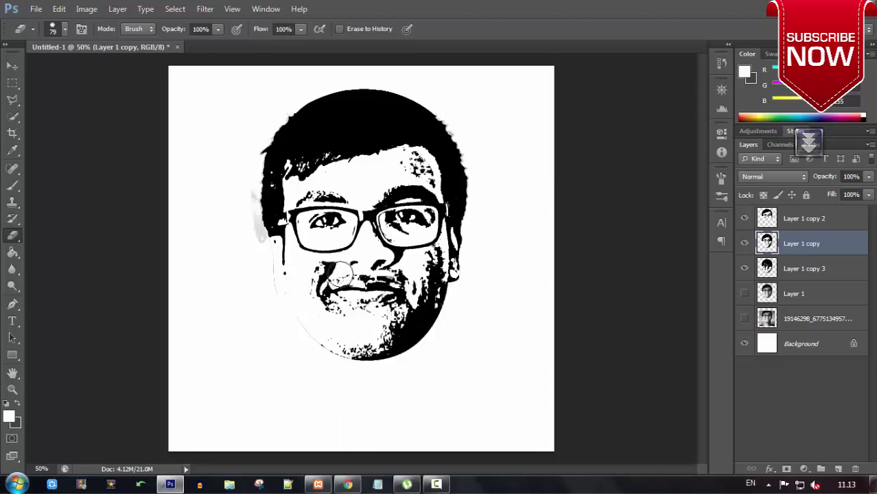
drag(335, 272, 325, 277)
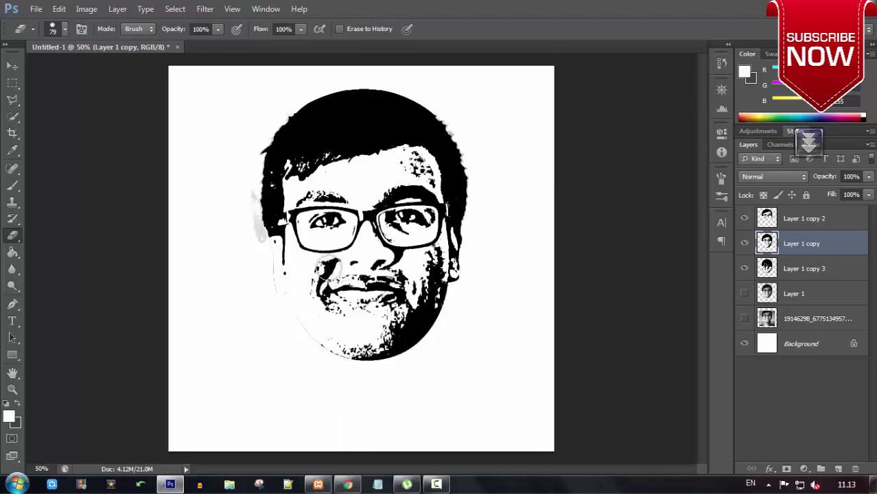
drag(310, 313, 352, 357)
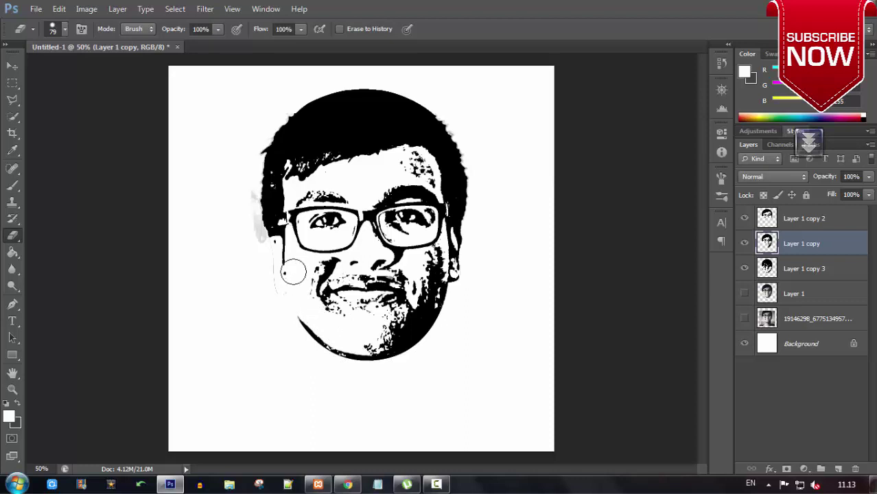
mouse_move(284, 261)
mouse_down()
mouse_move(289, 310)
mouse_move(264, 225)
mouse_move(279, 275)
mouse_up()
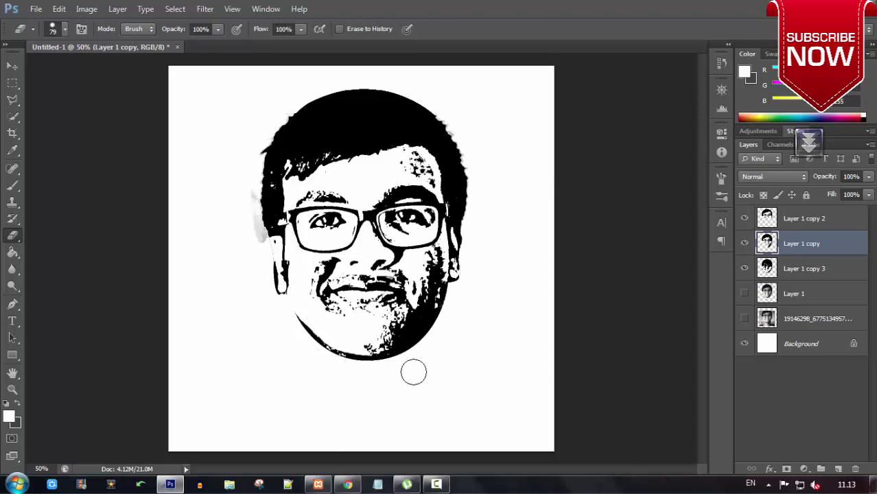
mouse_move(441, 360)
mouse_down()
mouse_move(425, 293)
mouse_move(446, 337)
mouse_up()
mouse_move(416, 259)
mouse_down()
mouse_move(401, 312)
mouse_move(321, 345)
mouse_up()
Step: Undo the last eraser stroke and zoom in to inspect the mouth area
key(ctrl+z)
key(ctrl+plus)
key(ctrl+plus)
key(ctrl+plus)
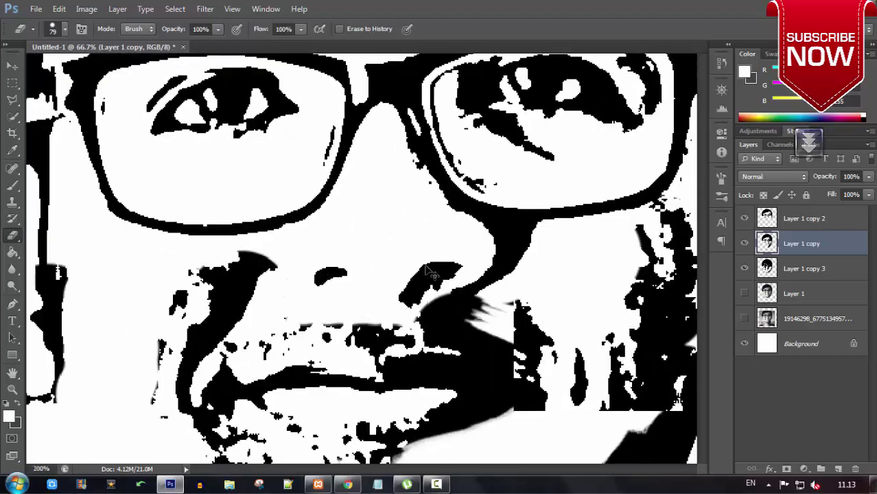
key(ctrl+plus)
scroll(425, 265, down, 3)
scroll(425, 265, down, 1)
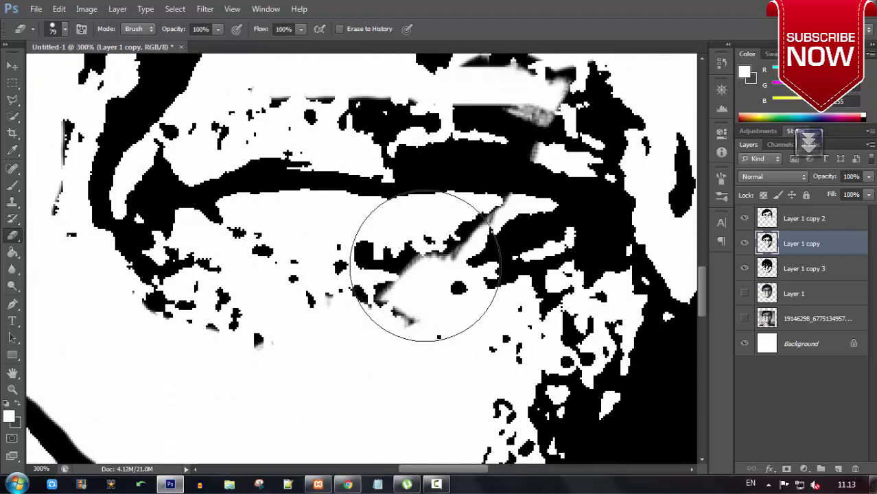
scroll(425, 265, down, 1)
key(ctrl+minus)
key(ctrl+minus)
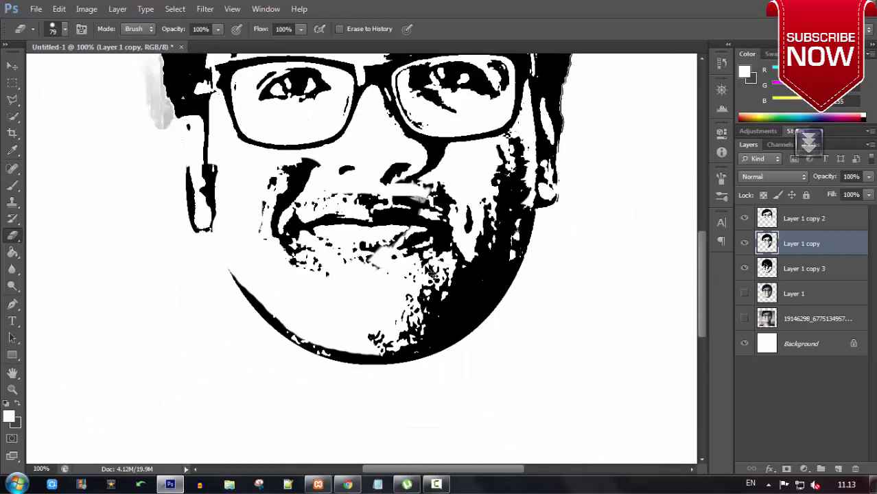
scroll(368, 312, up, 2)
scroll(369, 312, up, 3)
scroll(363, 294, up, 1)
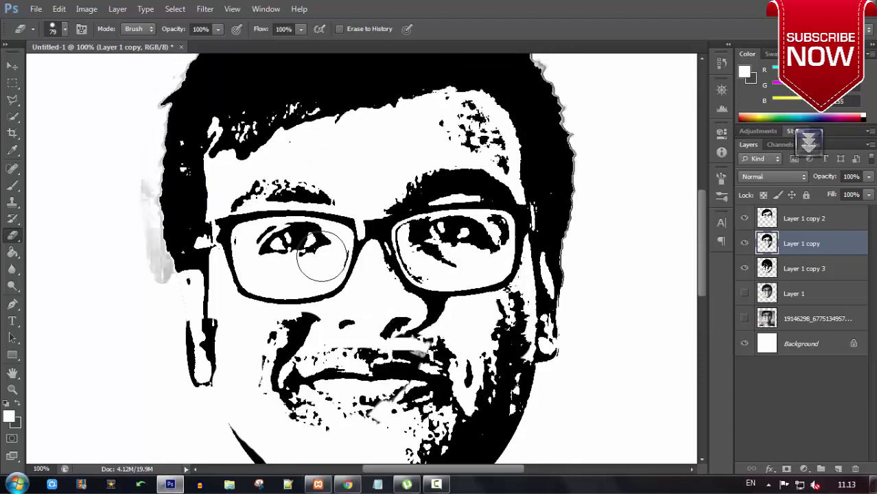
Step: Erase across the lower right cheek with the 60 px textured eraser tip
right_click(330, 369)
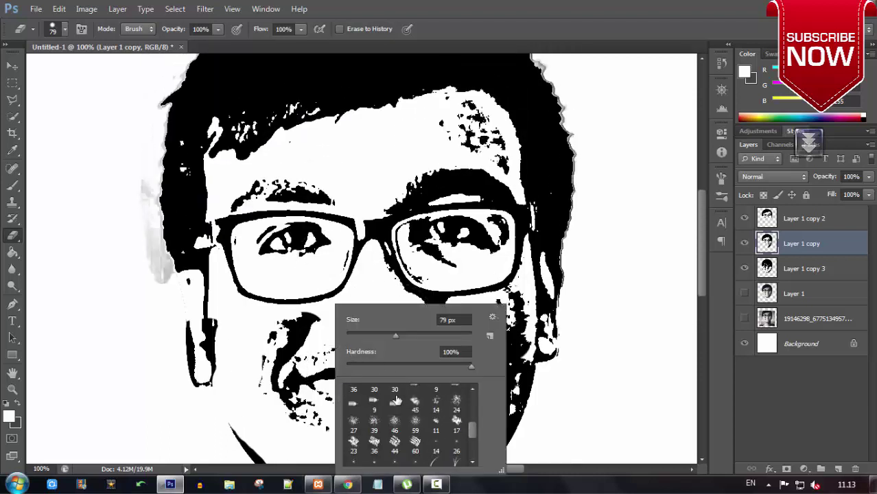
click(416, 442)
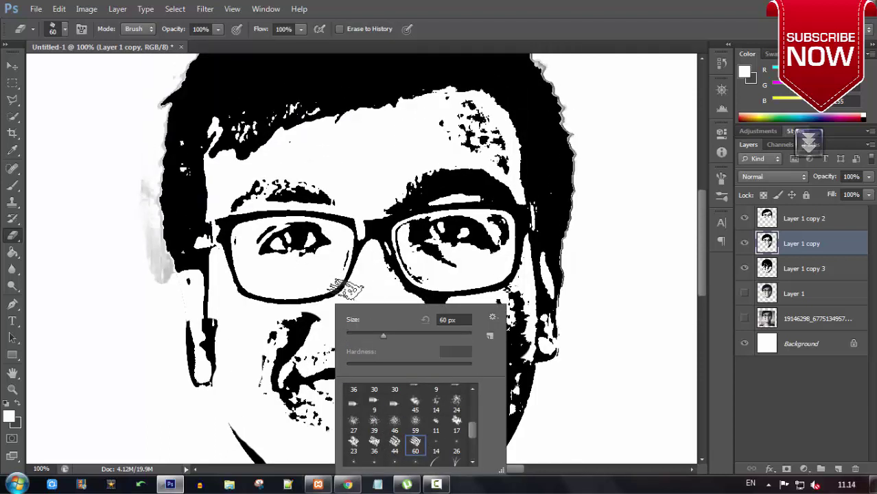
click(250, 362)
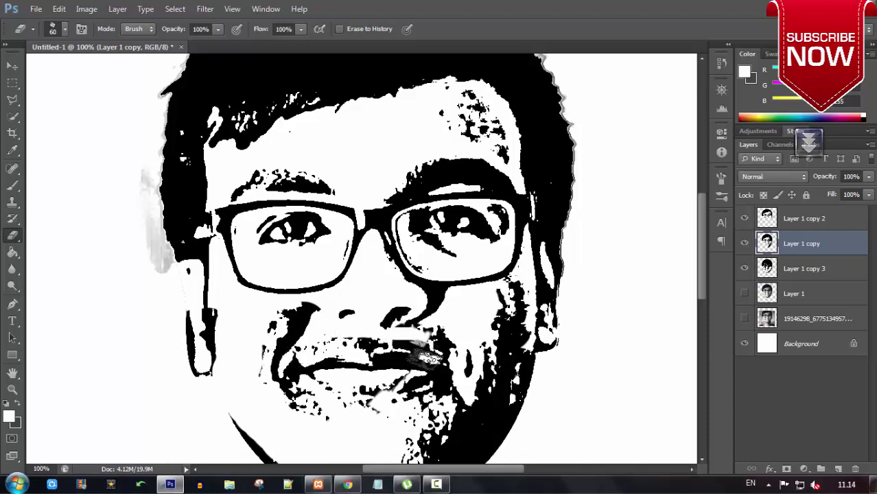
scroll(250, 363, down, 3)
mouse_move(387, 360)
mouse_down()
mouse_move(443, 326)
mouse_move(460, 293)
mouse_move(458, 343)
mouse_move(401, 343)
mouse_move(441, 317)
mouse_move(461, 319)
mouse_move(485, 257)
mouse_move(452, 324)
mouse_up()
Step: With a 32 px eraser, remove the stray black marks around the chin and cheek
right_click(375, 351)
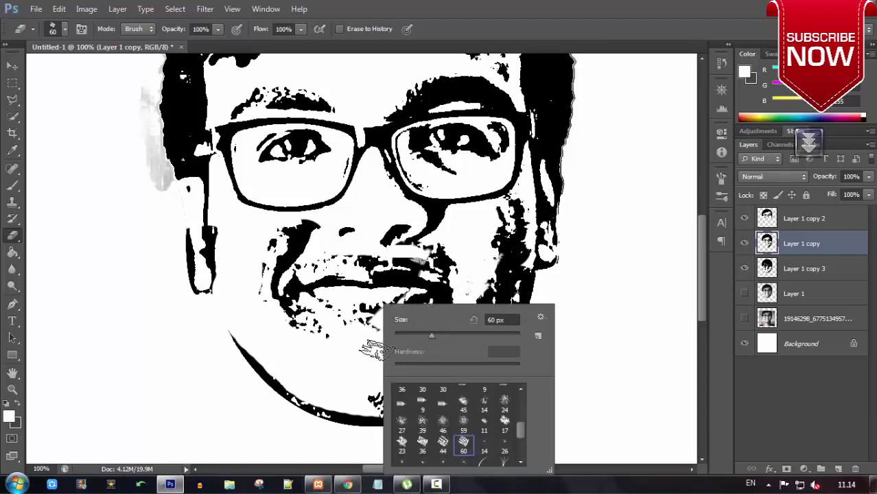
scroll(480, 432, down, 3)
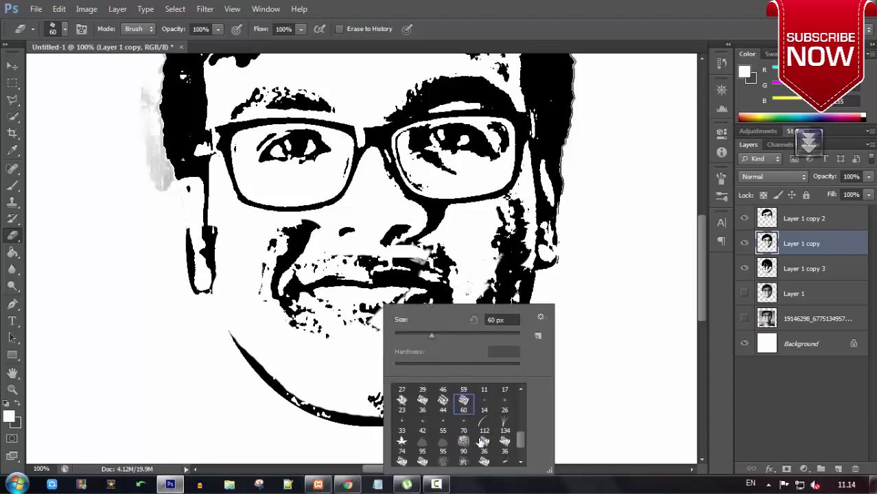
click(423, 457)
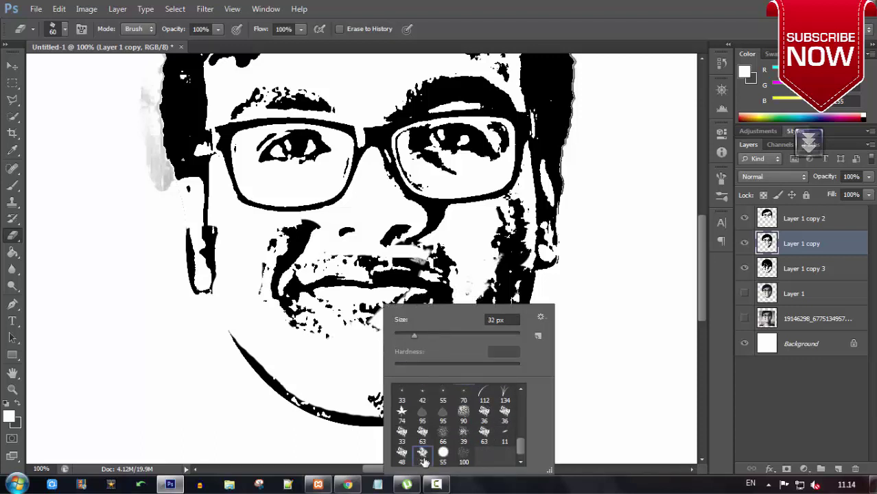
click(342, 366)
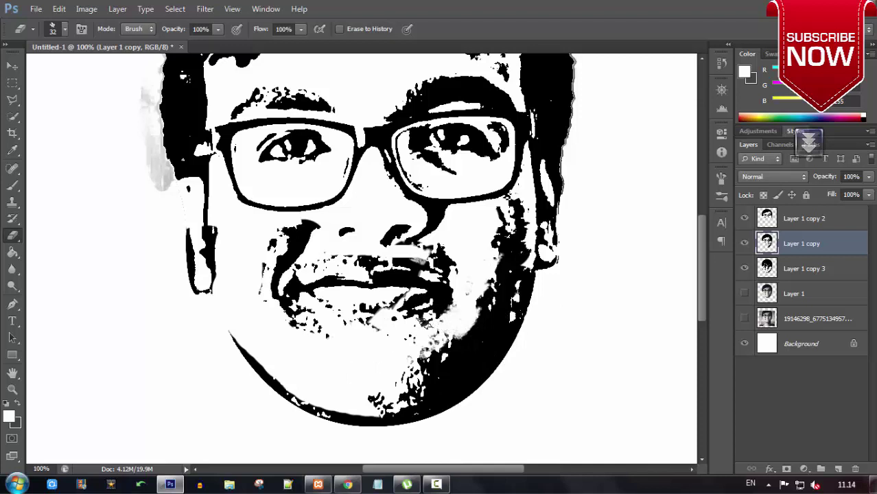
drag(459, 306, 441, 310)
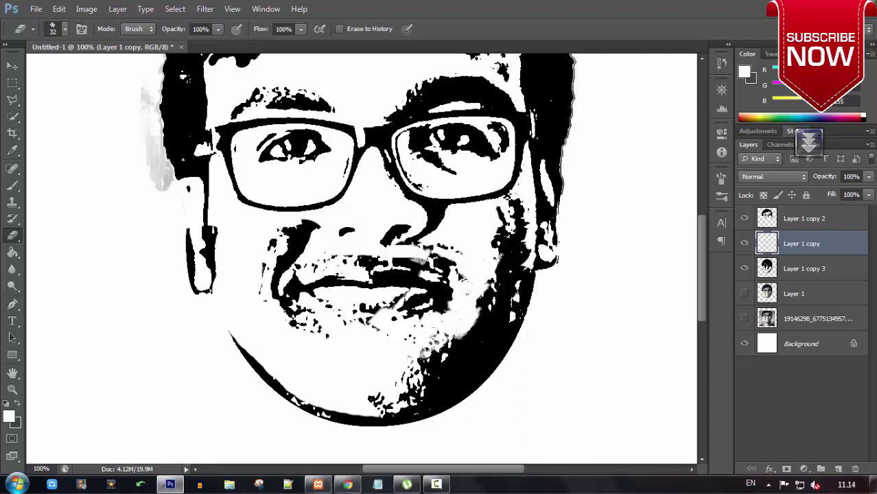
Step: Toggle Layer 1 copy and Layer 1 copy 3 visibility to compare, leaving both visible
click(745, 244)
click(745, 268)
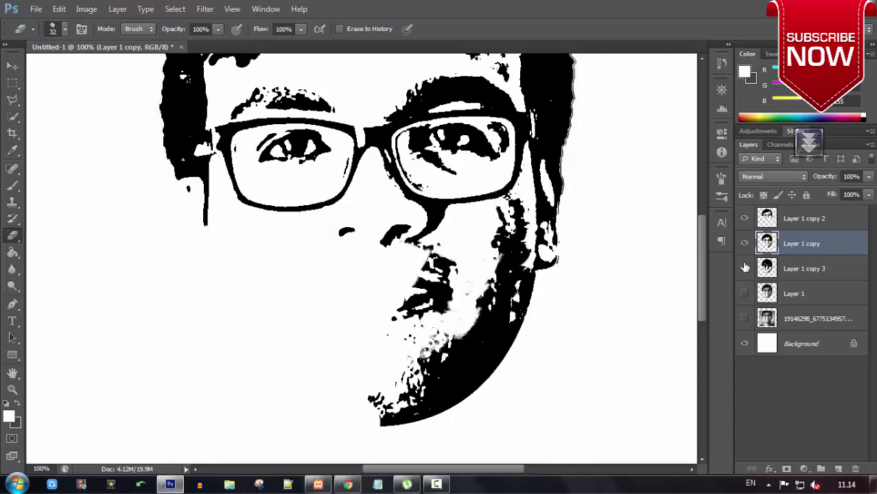
click(745, 268)
click(745, 243)
click(746, 244)
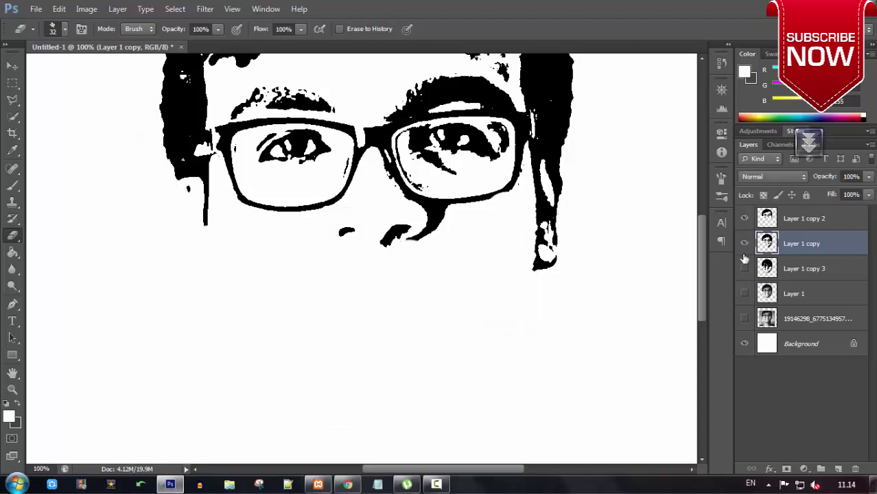
click(745, 267)
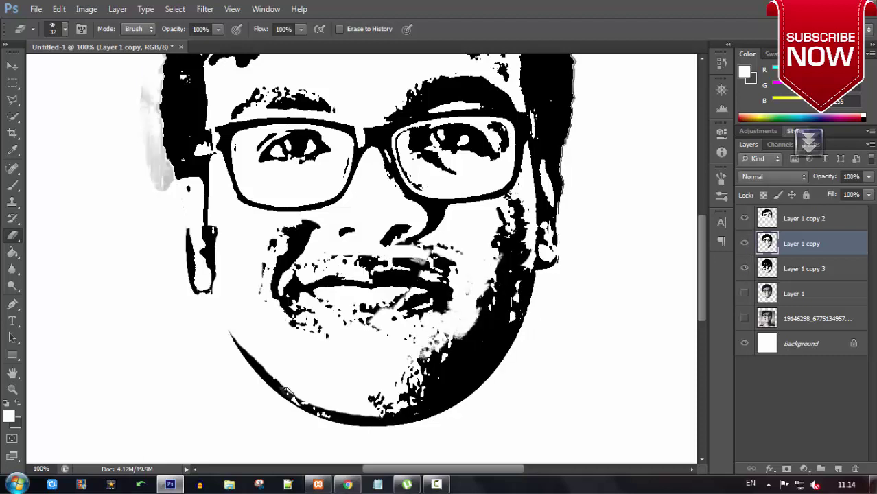
Step: Set the eraser to a hard round brush at 100% hardness
scroll(286, 392, up, 3)
scroll(287, 392, up, 3)
scroll(287, 393, up, 3)
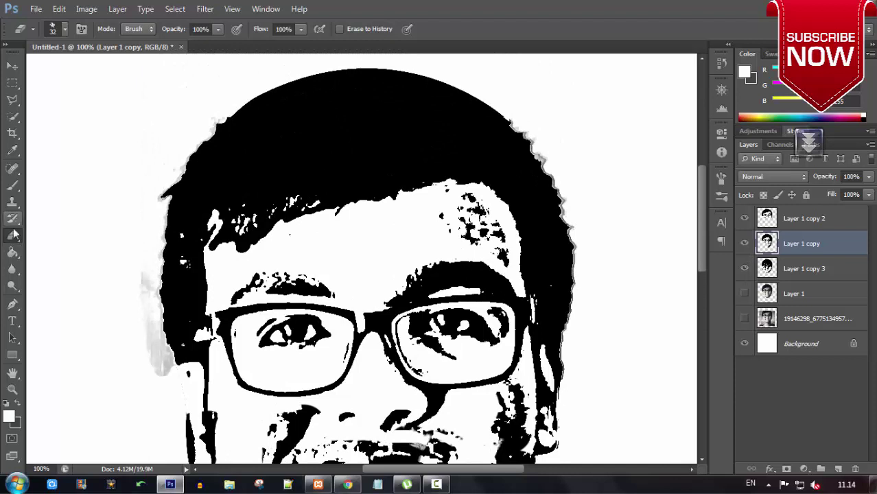
right_click(122, 272)
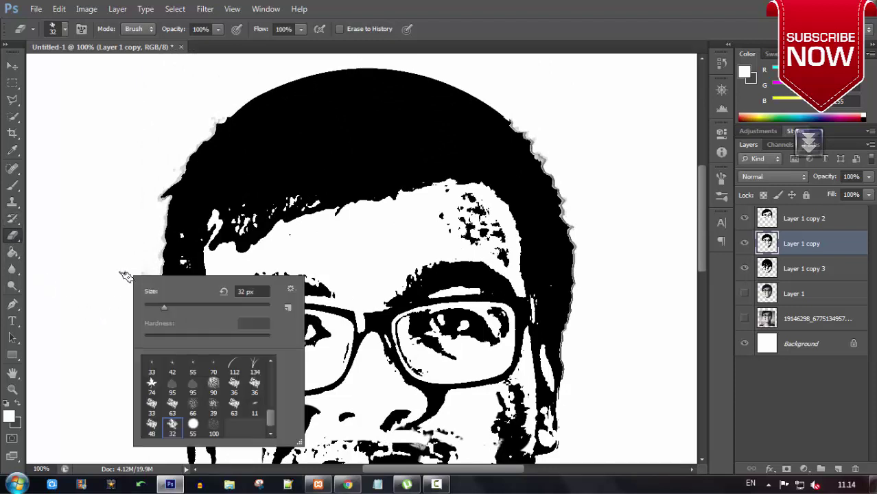
scroll(206, 398, up, 5)
scroll(205, 384, up, 3)
click(172, 365)
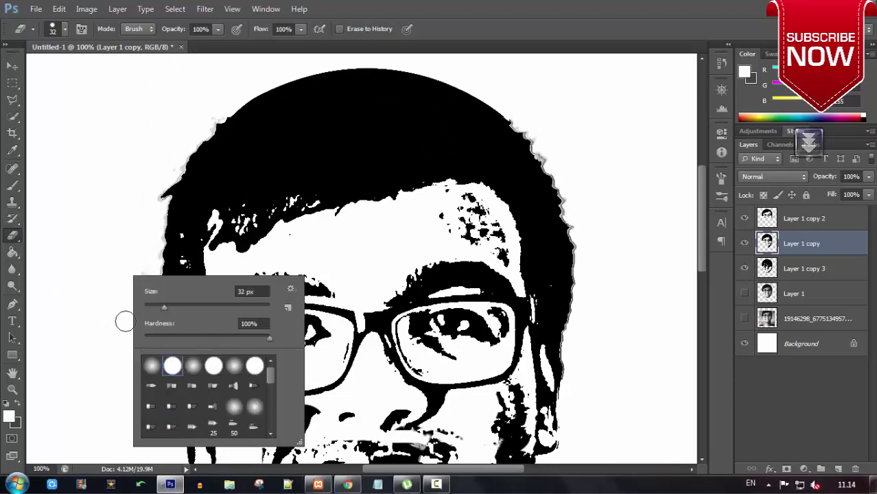
click(125, 321)
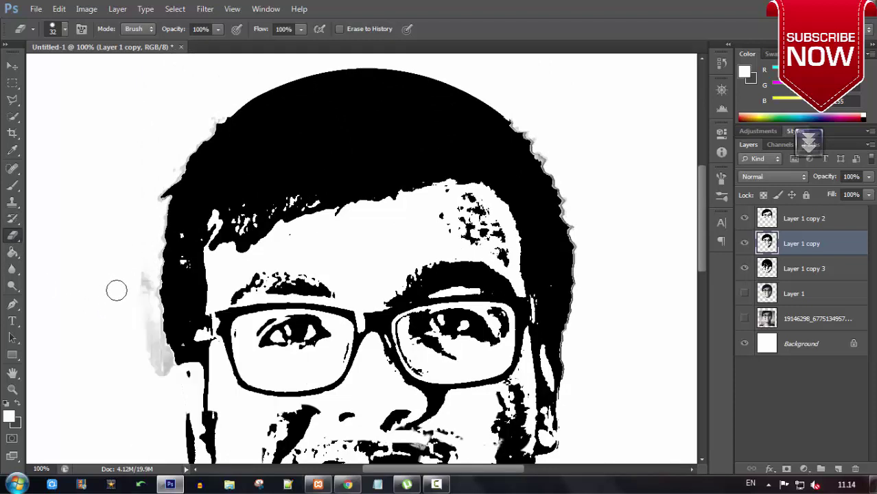
Step: On Layer 1 copy 3, erase the grey smudge beside the face's left edge
click(818, 219)
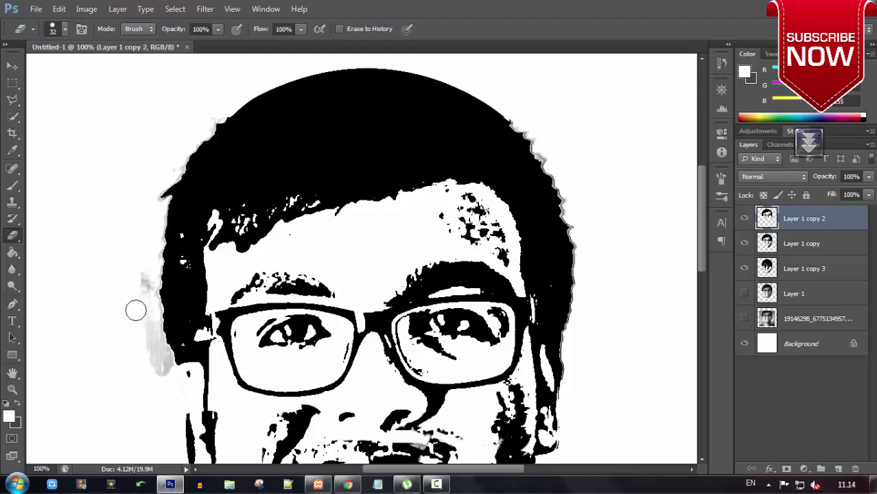
click(799, 278)
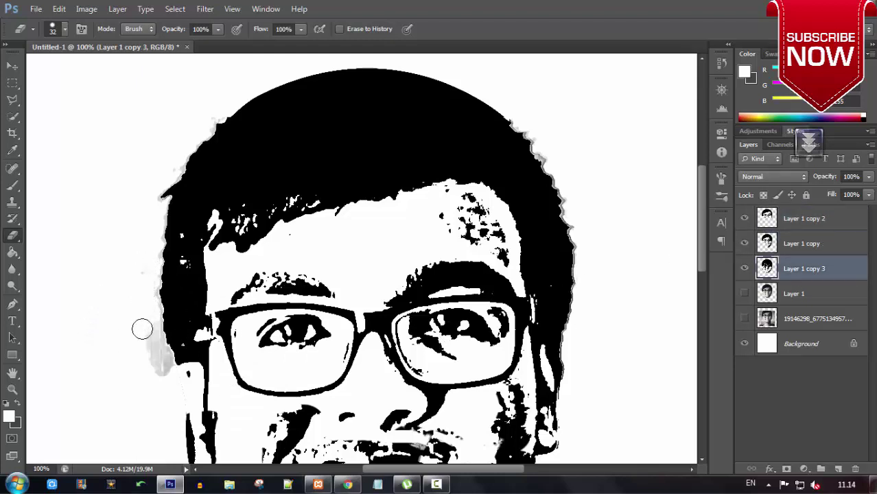
mouse_move(145, 372)
mouse_down()
mouse_move(146, 331)
mouse_move(170, 380)
mouse_move(180, 388)
mouse_move(184, 377)
mouse_up()
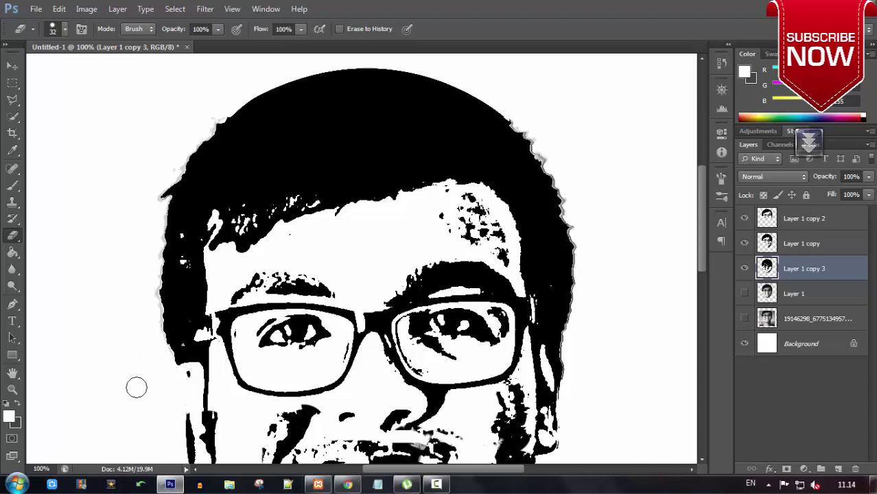
scroll(135, 386, down, 3)
scroll(135, 385, down, 3)
alt+scroll(137, 393, down, 3)
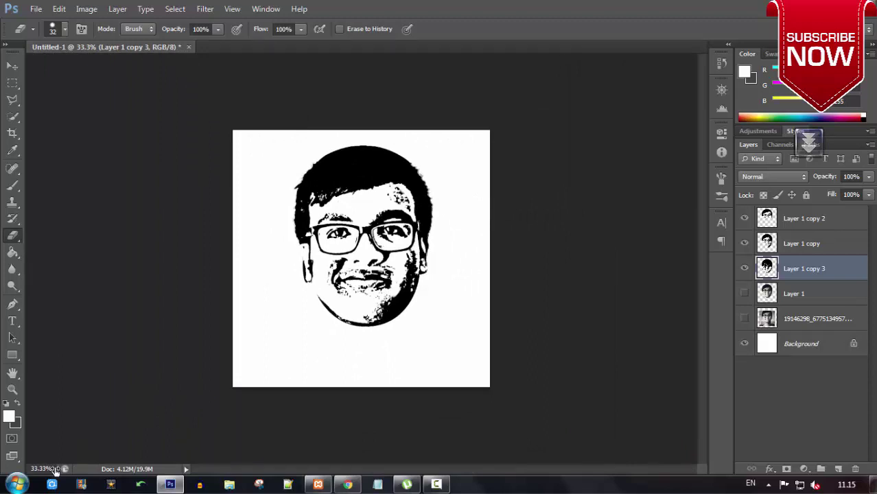
Step: Select Layer 1 copy, Layer 1 copy 2 and Layer 1 copy 3 and merge them
shift+click(815, 247)
shift+click(807, 218)
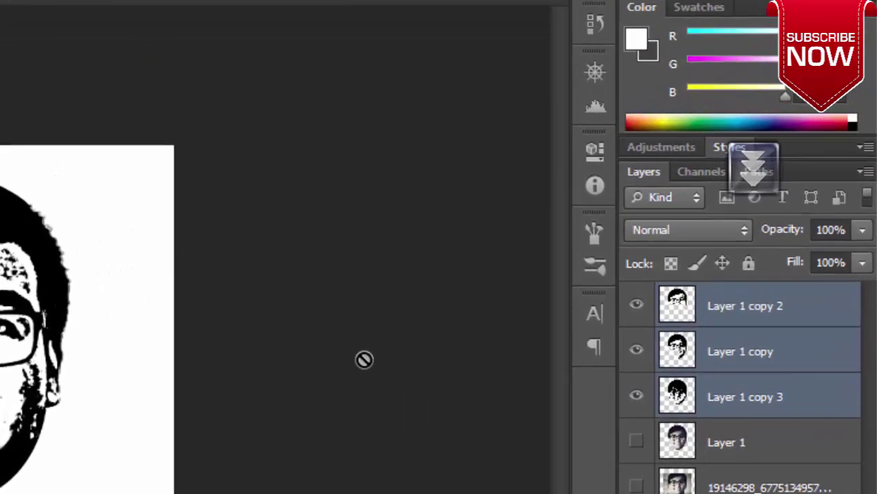
right_click(756, 320)
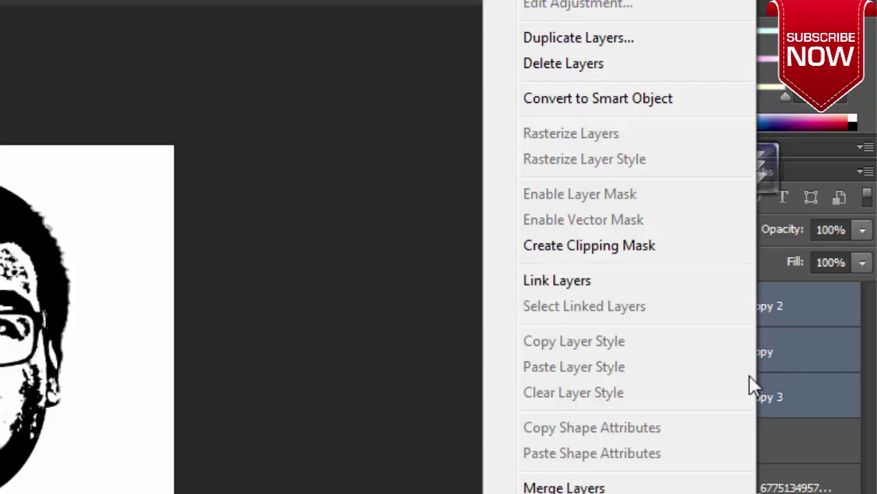
click(567, 487)
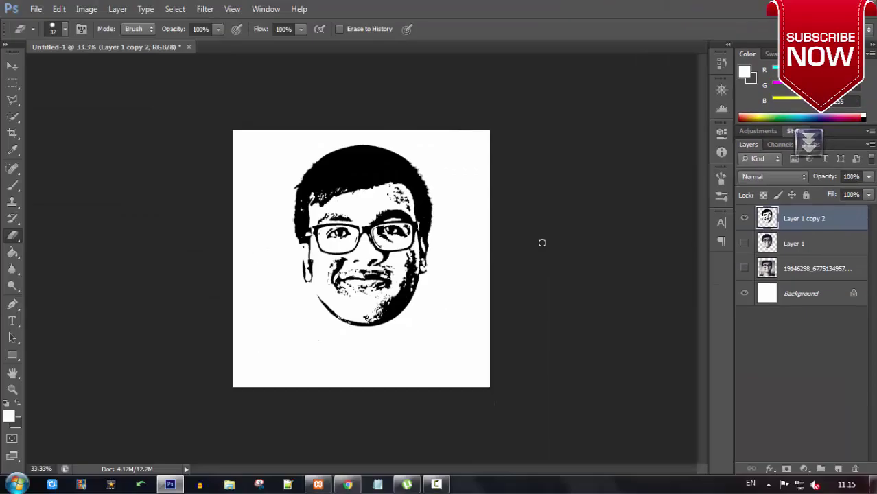
Step: Nudge the face down, hide the Background, and marquee-select around the face
drag(420, 234, 417, 256)
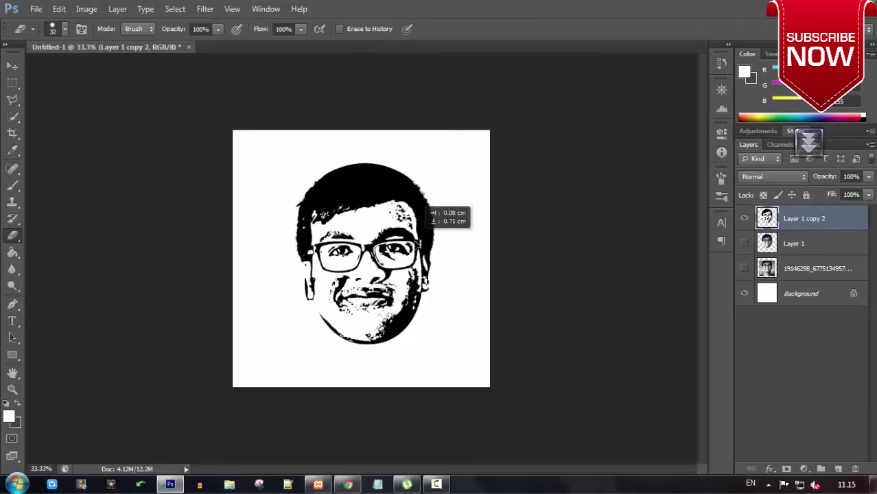
click(744, 293)
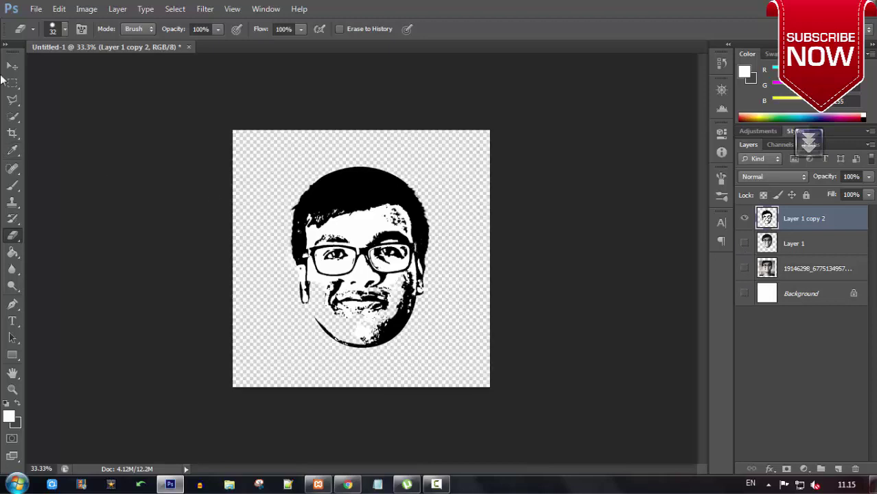
click(13, 83)
drag(258, 147, 469, 368)
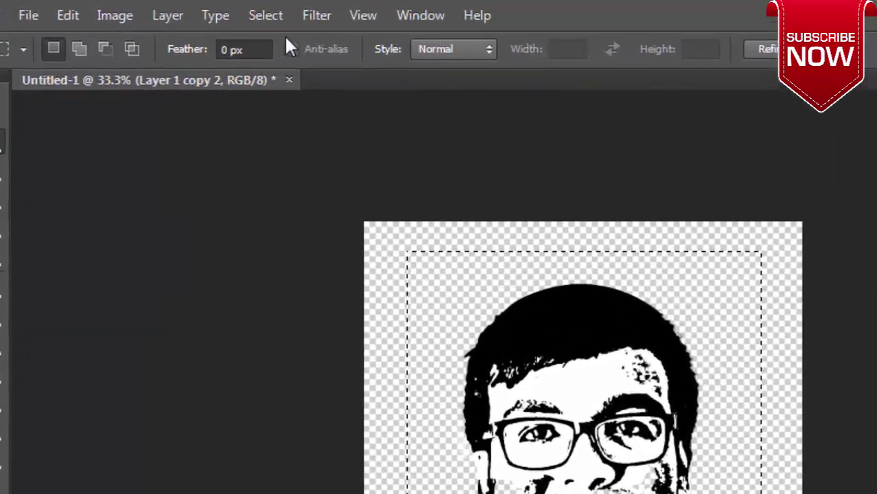
Step: Select the white areas with Color Range, delete them, and deselect
click(265, 15)
click(299, 204)
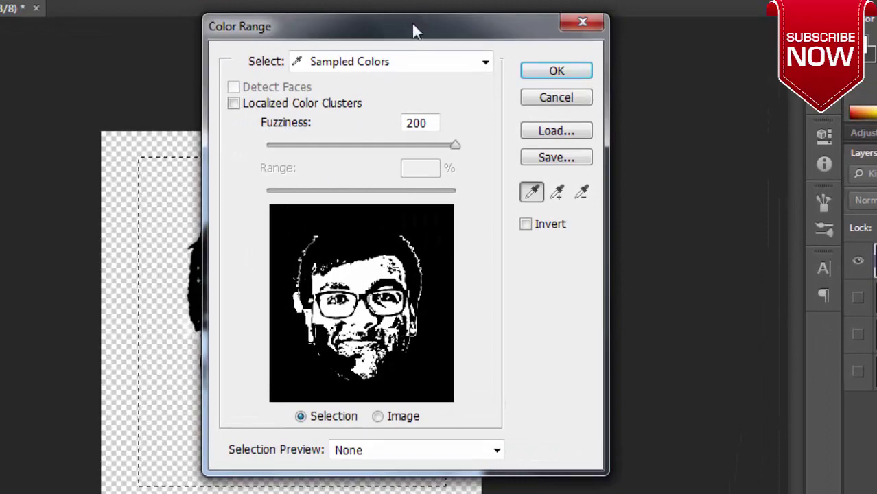
drag(413, 30, 492, 23)
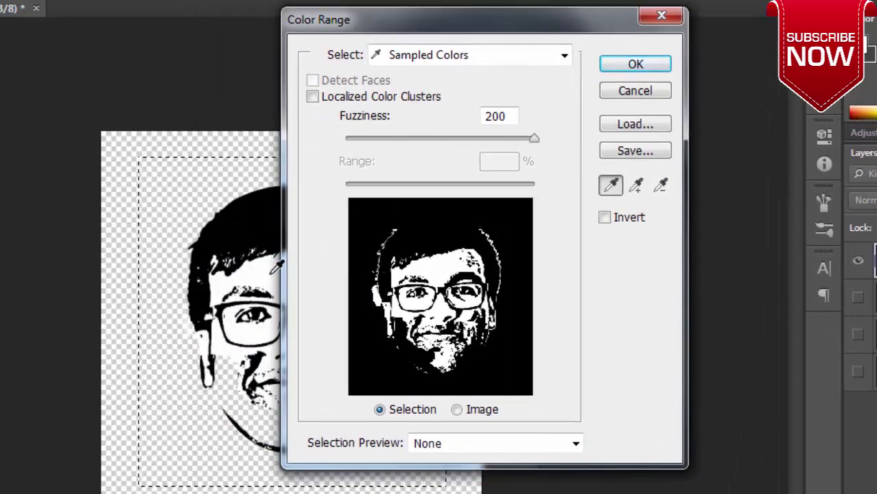
click(663, 64)
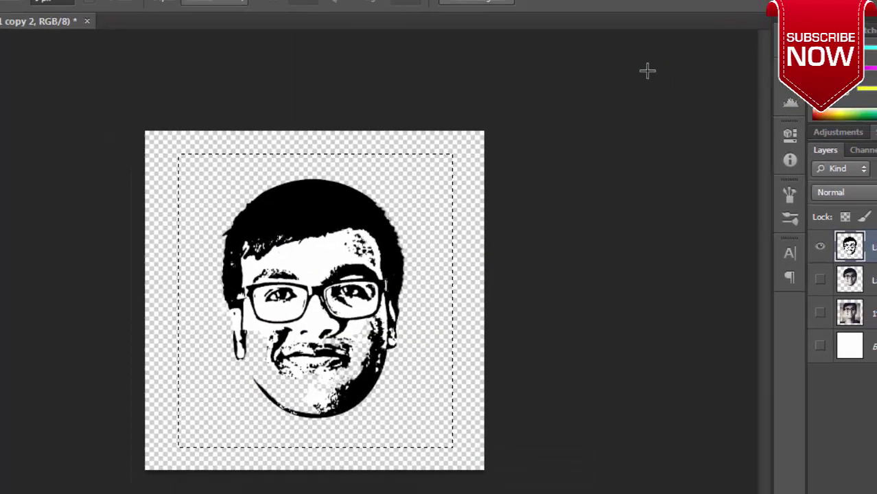
key(Delete)
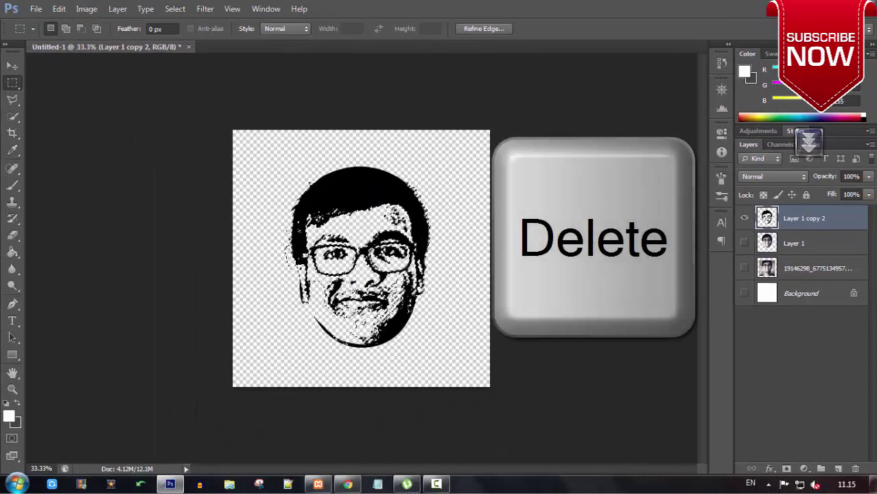
right_click(337, 191)
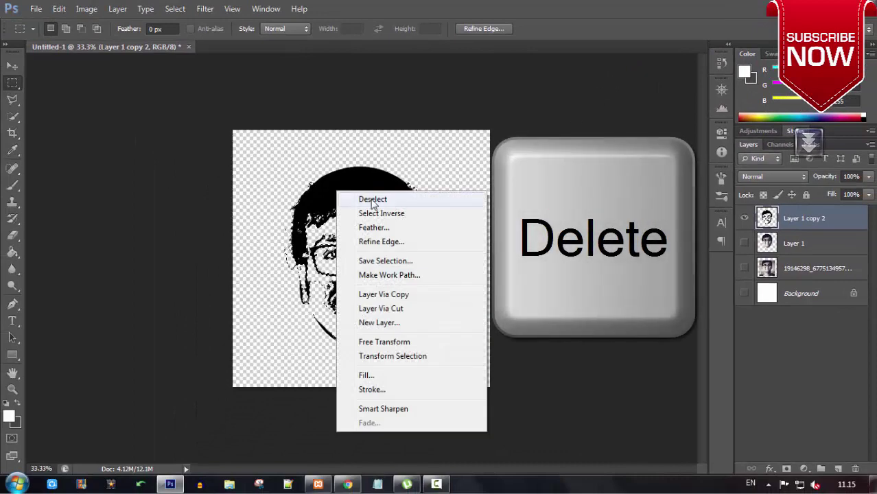
click(372, 199)
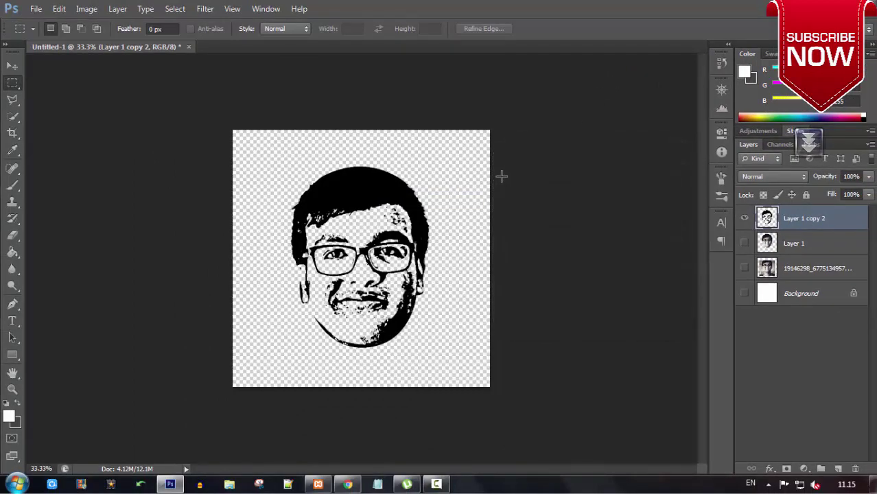
Step: Show the Background again, place the galaxy wallpaper, and clip it to the face layer
click(745, 293)
key(super+d)
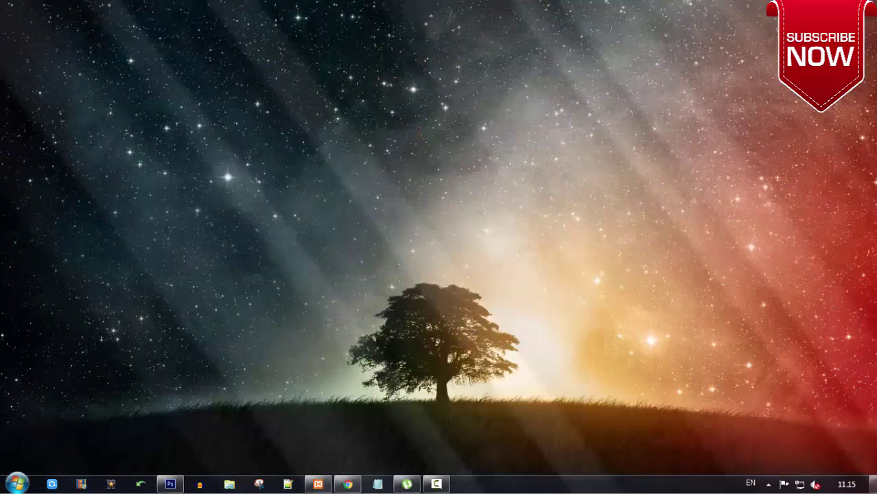
mouse_move(651, 268)
mouse_down()
mouse_move(315, 171)
mouse_move(319, 152)
mouse_up()
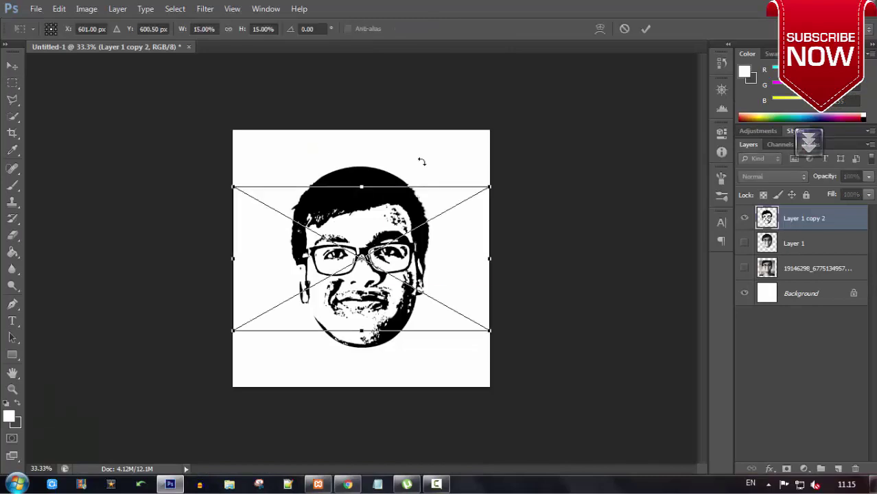
click(645, 29)
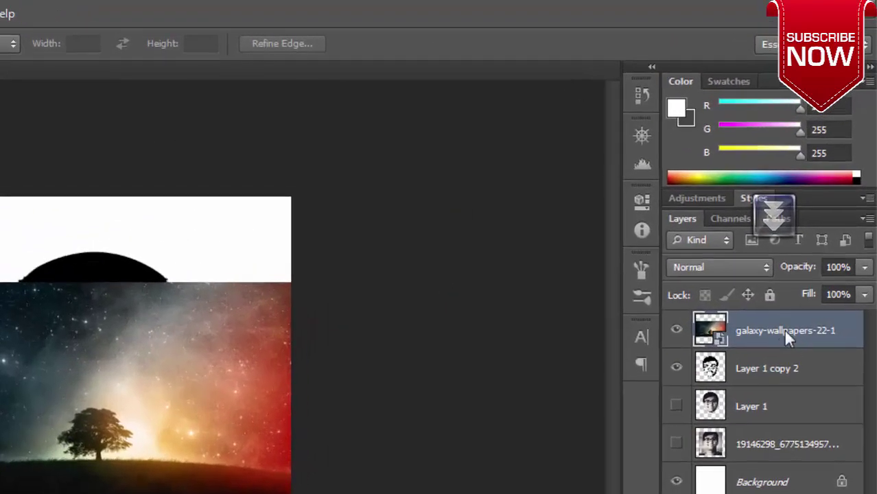
right_click(785, 333)
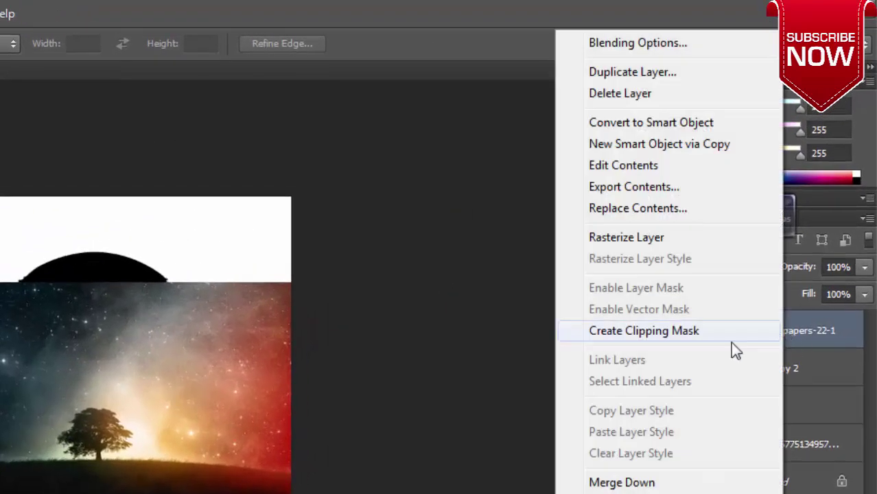
click(646, 331)
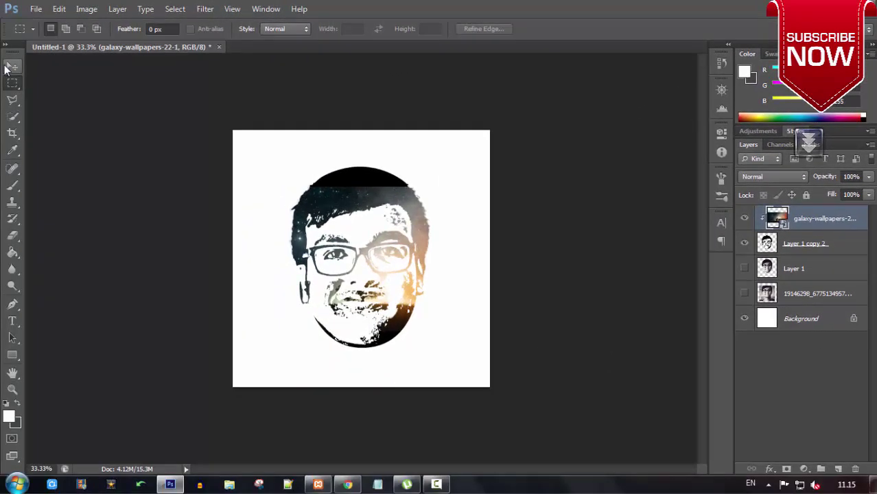
key(ctrl+t)
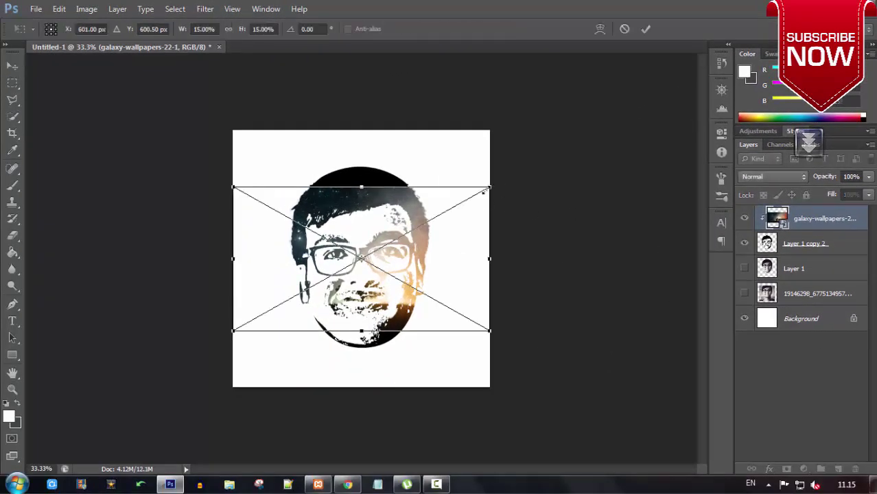
Step: Scale the galaxy layer to about 31.92% and move it over the whole face
drag(485, 192, 571, 140)
drag(417, 168, 530, 193)
drag(262, 166, 205, 128)
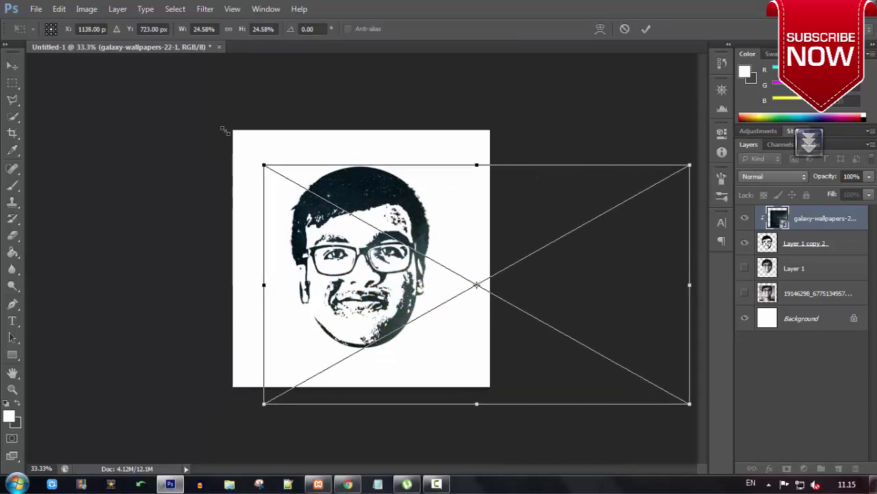
mouse_move(388, 197)
mouse_down()
mouse_move(434, 195)
mouse_move(434, 236)
mouse_move(435, 223)
mouse_up()
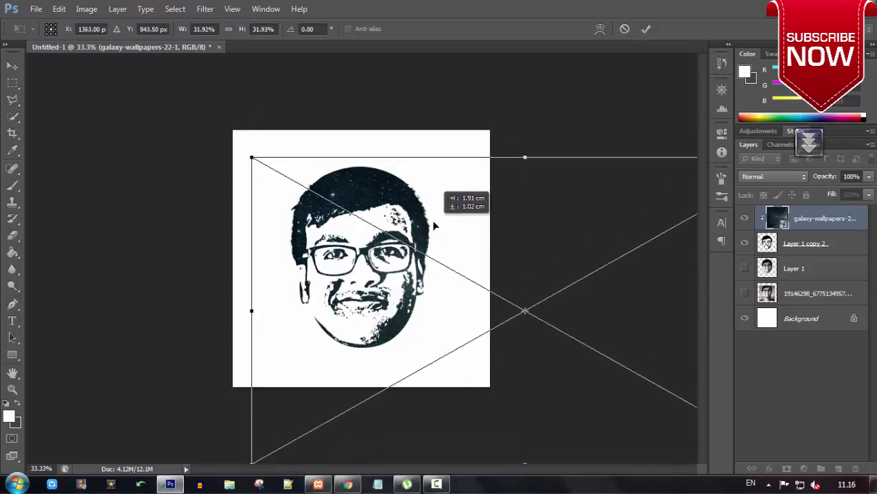
click(646, 29)
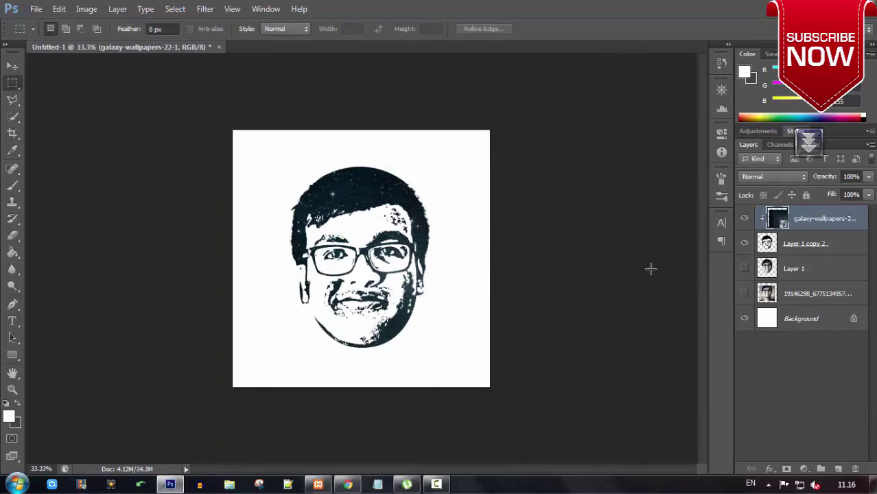
click(855, 244)
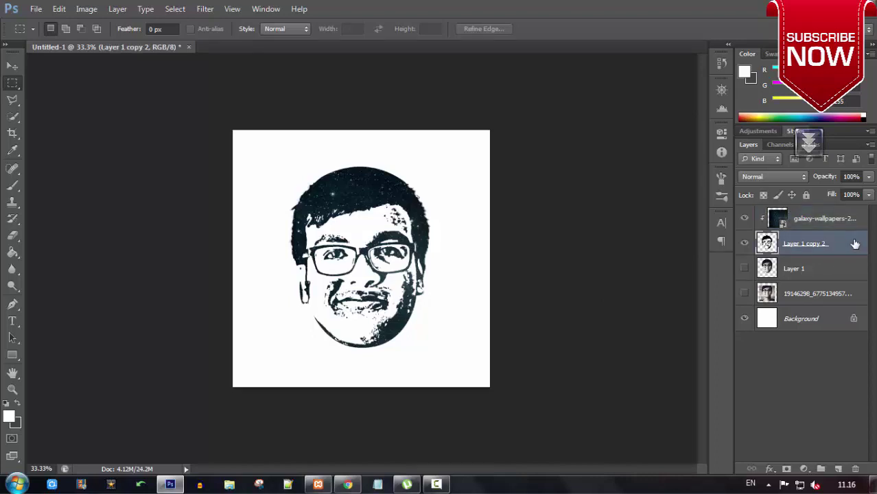
Step: Scale the face and galaxy layers together to about 123% and centre them
key(ctrl+t)
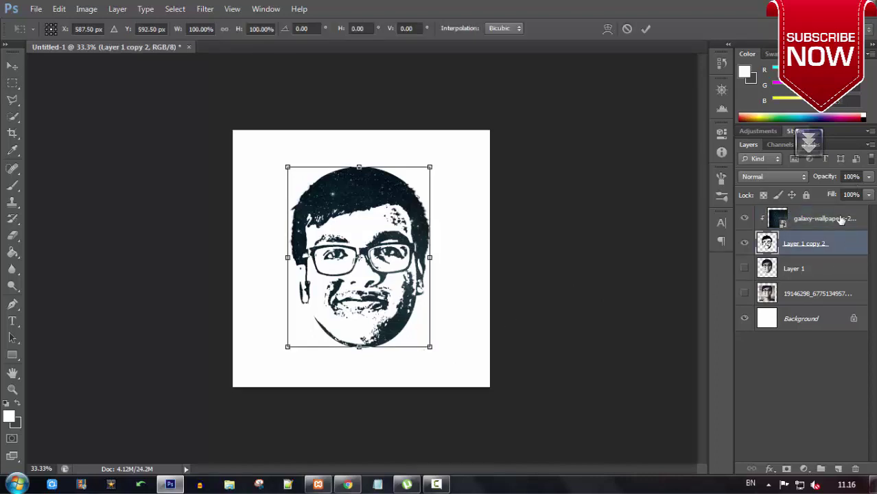
click(646, 28)
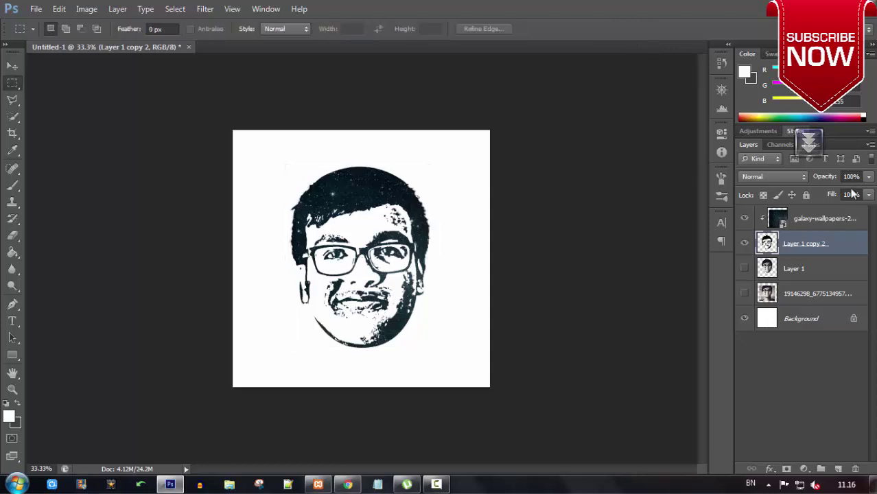
shift+click(821, 219)
key(ctrl+t)
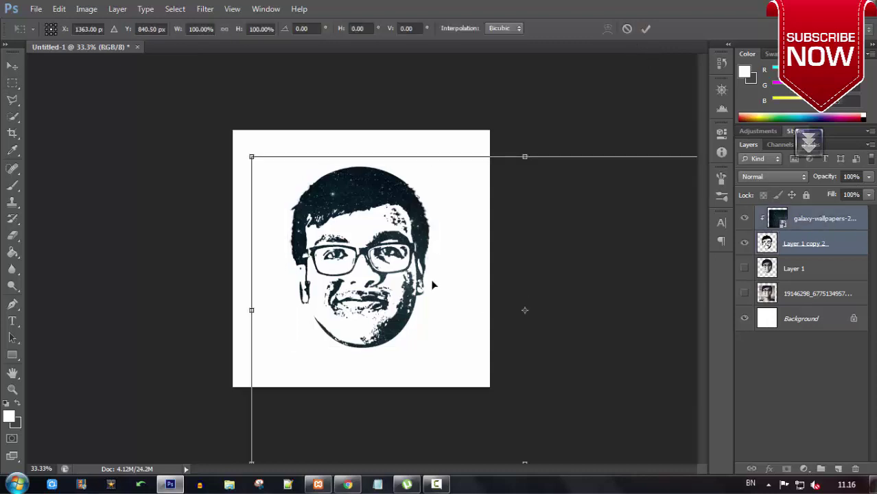
drag(251, 156, 190, 120)
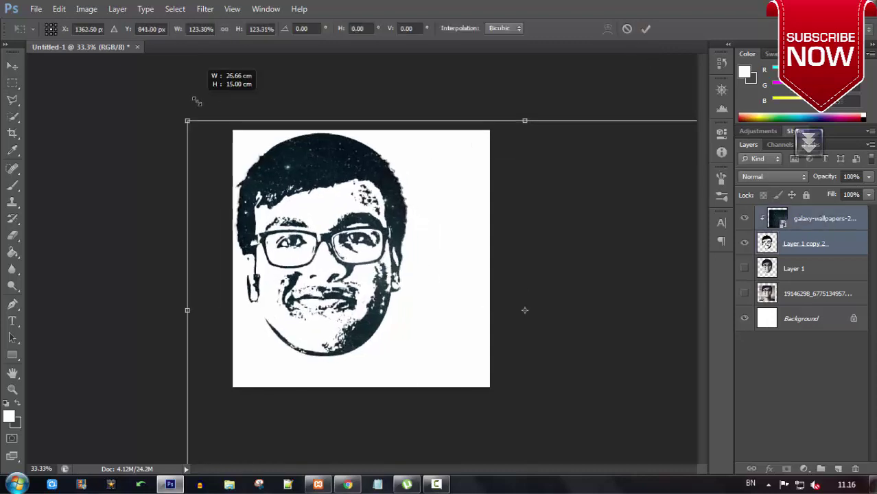
drag(333, 171, 355, 180)
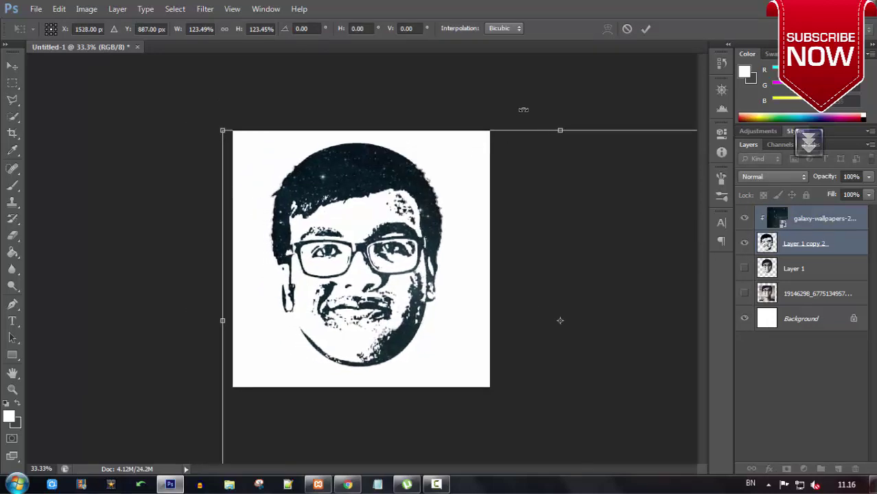
click(646, 28)
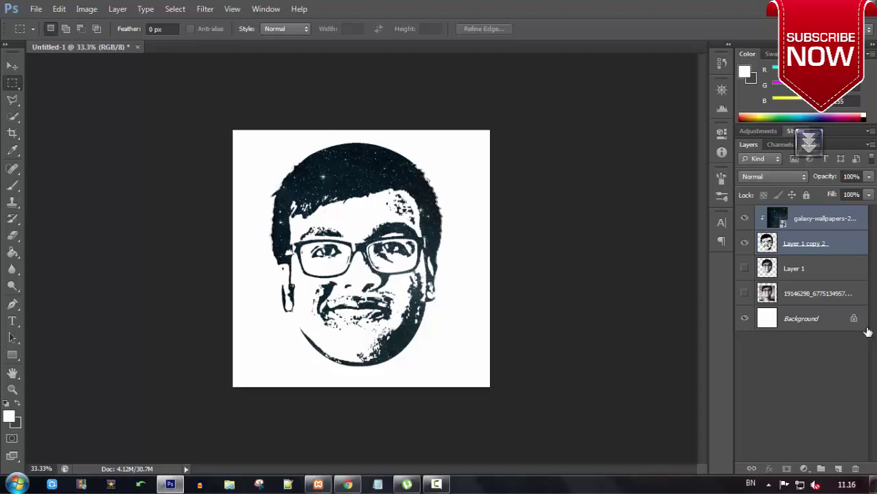
Step: Add a Gradient fill layer directly above the Background layer
click(823, 319)
click(837, 470)
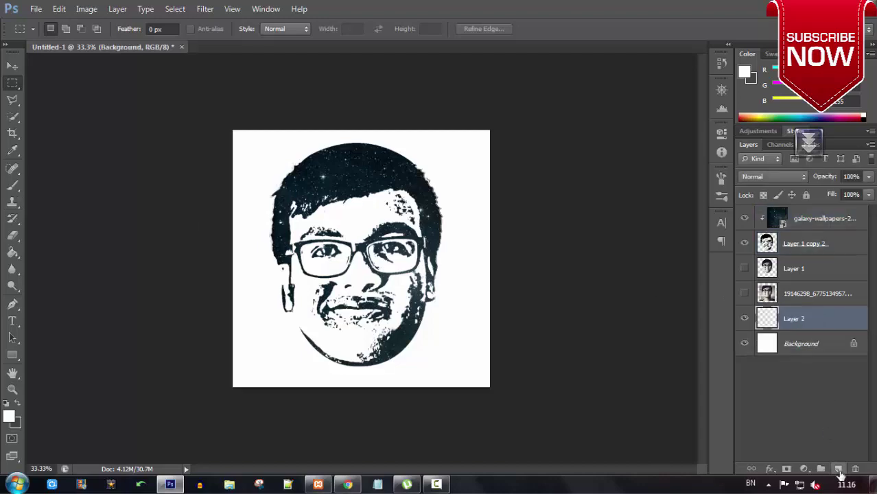
key(Delete)
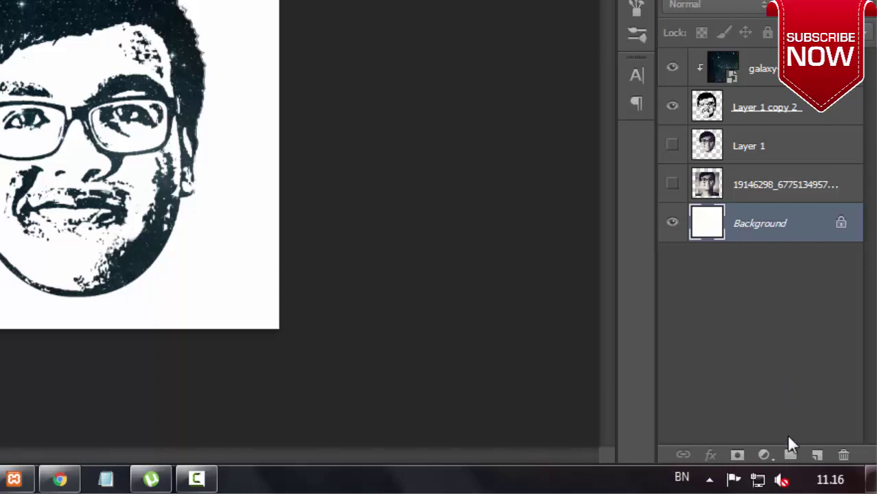
click(763, 455)
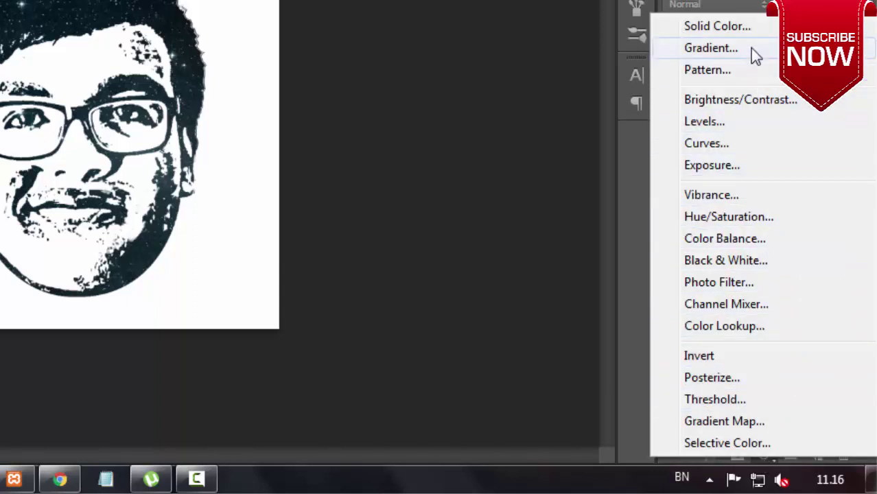
click(755, 55)
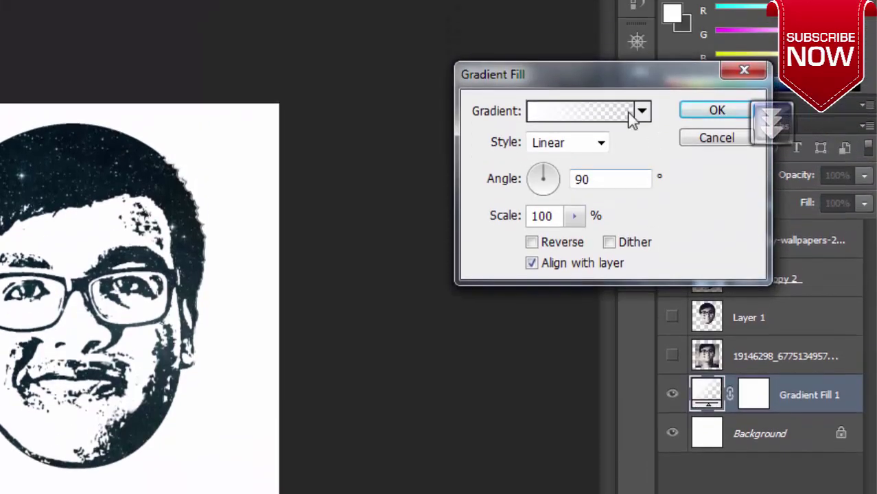
Step: Set the gradient to Black, White, Radial style, reversed, at 248% scale
click(631, 118)
click(258, 124)
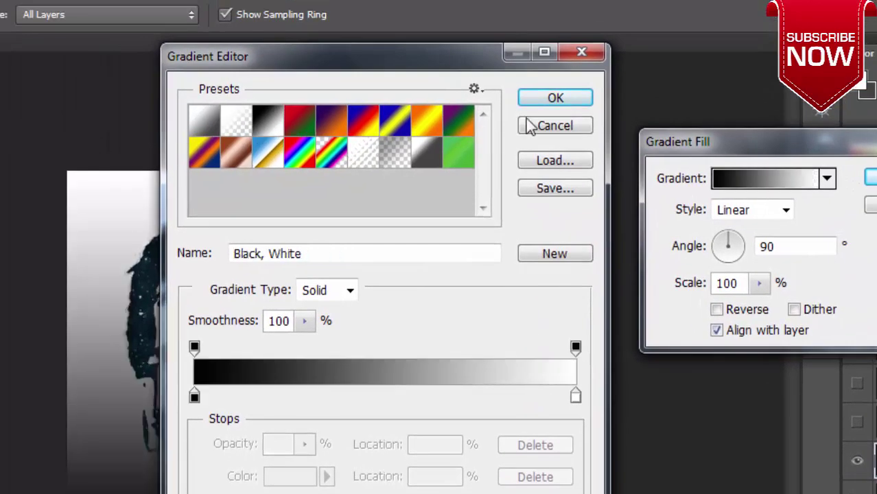
click(555, 98)
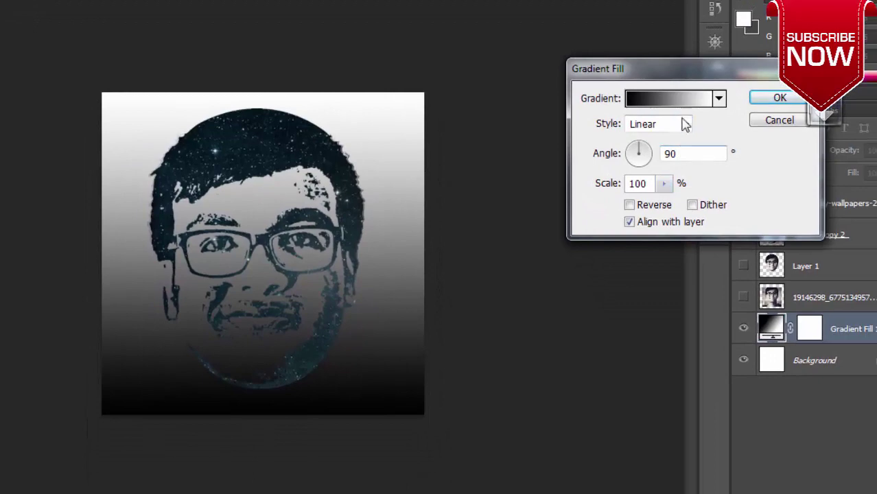
click(684, 124)
click(655, 153)
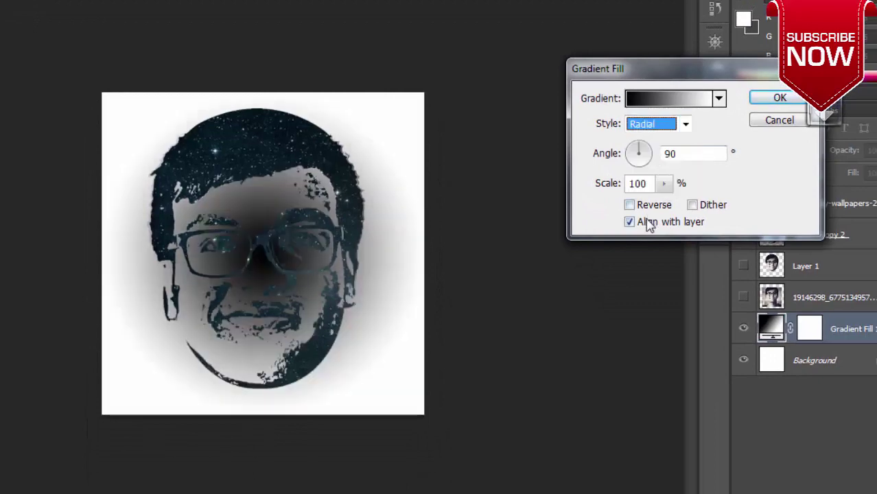
click(628, 205)
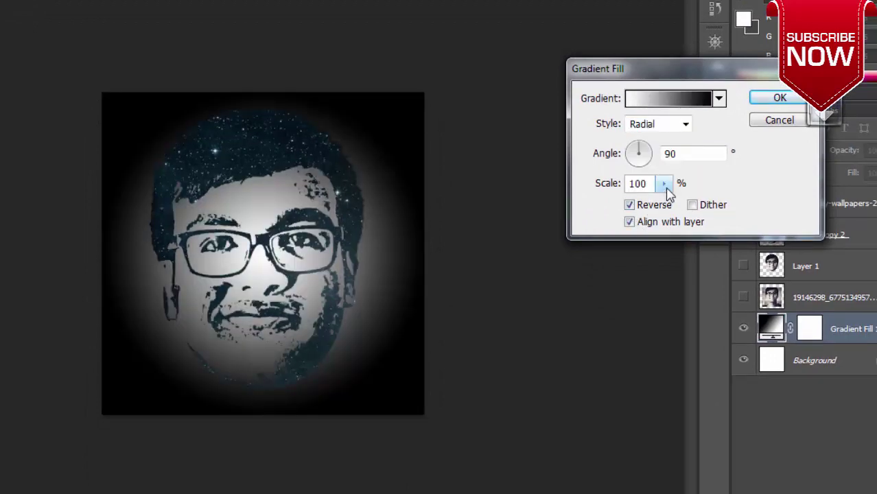
click(664, 183)
mouse_move(669, 206)
mouse_down()
mouse_move(685, 204)
mouse_move(677, 206)
mouse_up()
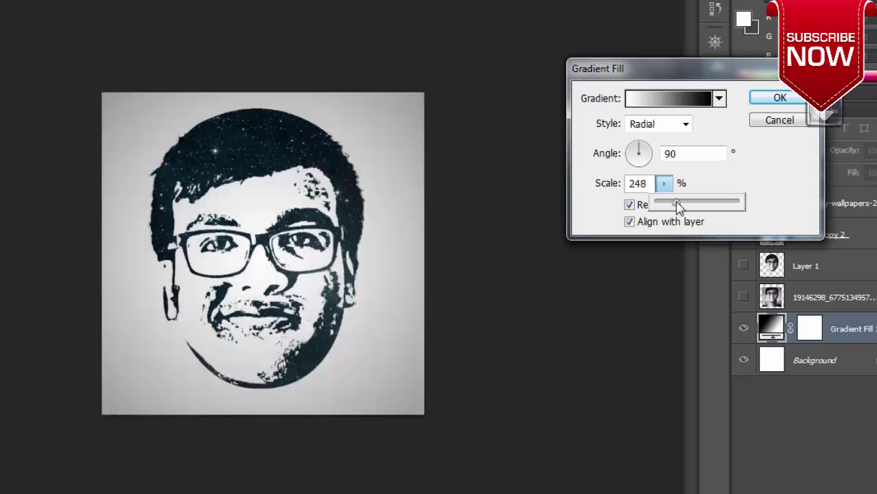
click(777, 100)
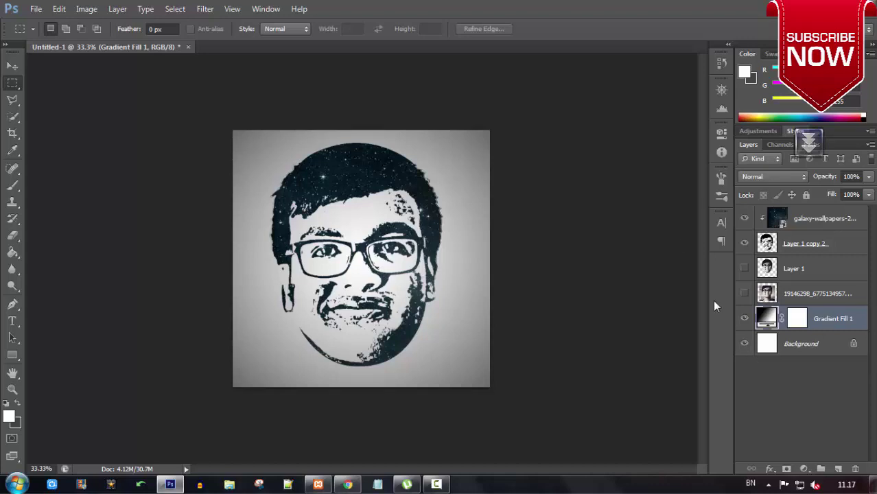
Step: Save a PNG copy named adad, then save the layered file as hemel.psd
key(ctrl+shift+s)
click(456, 273)
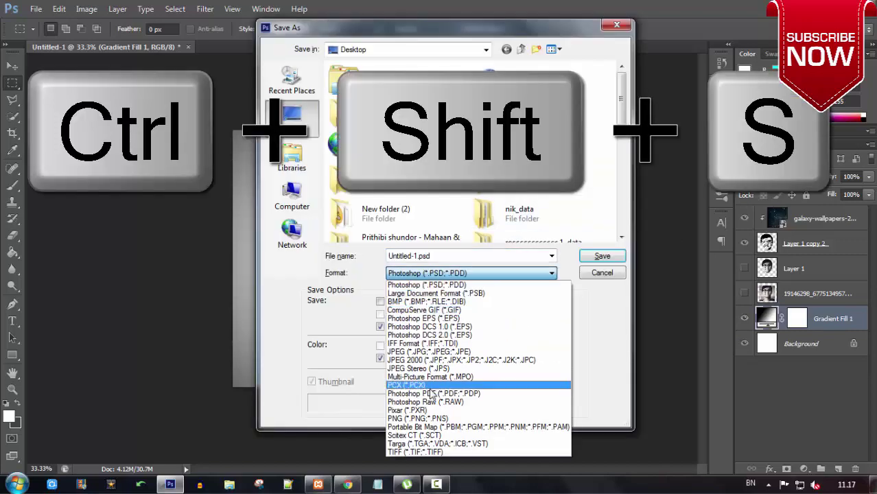
click(416, 420)
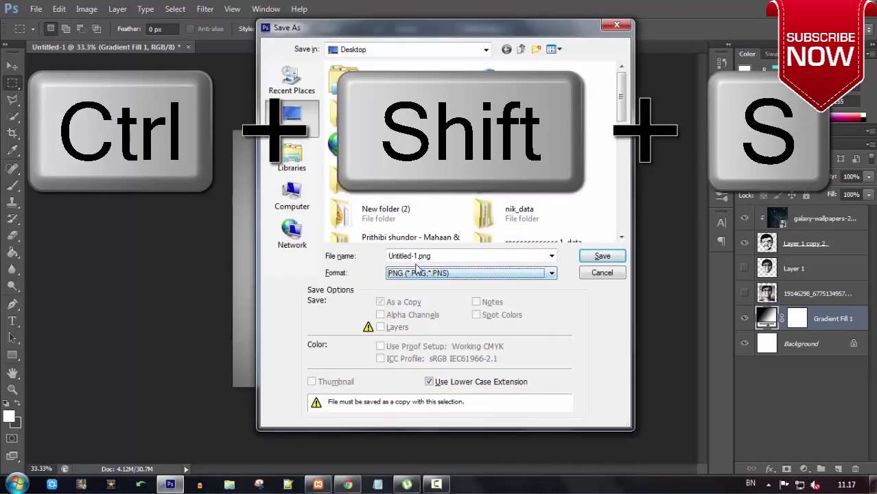
click(416, 256)
text(cr)
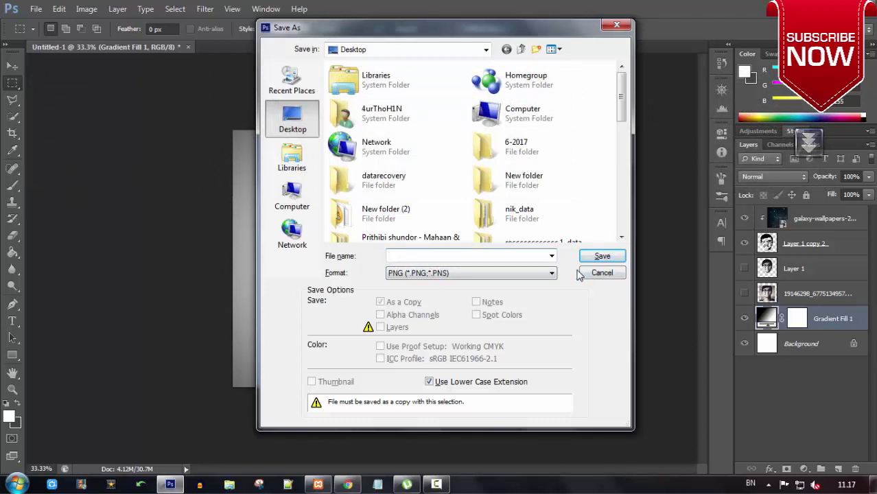
text(adad)
click(602, 259)
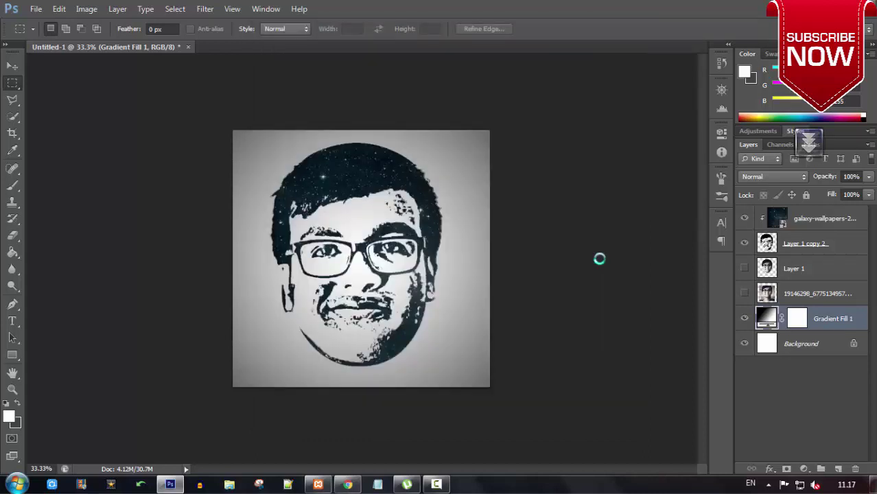
click(499, 187)
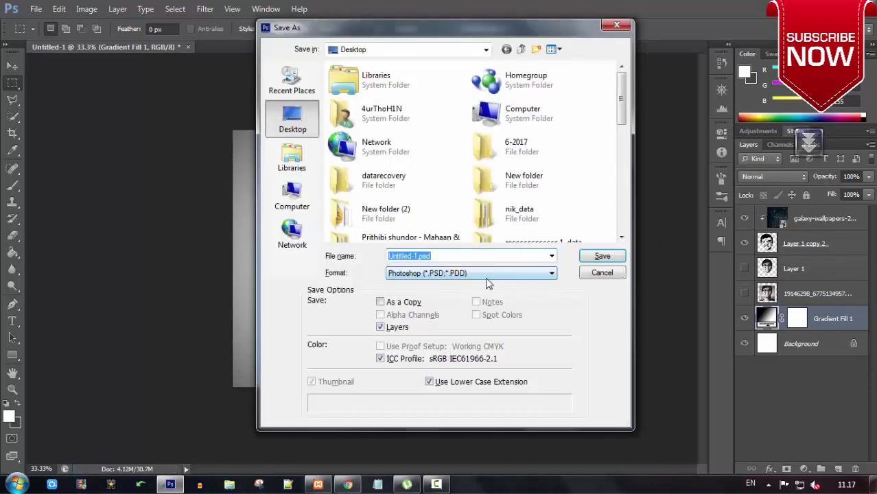
text(hemel)
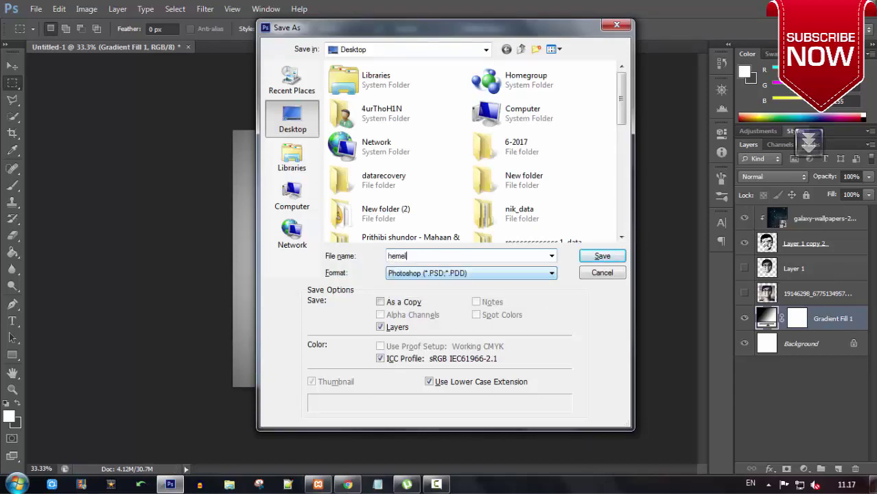
key(Return)
key(Return)
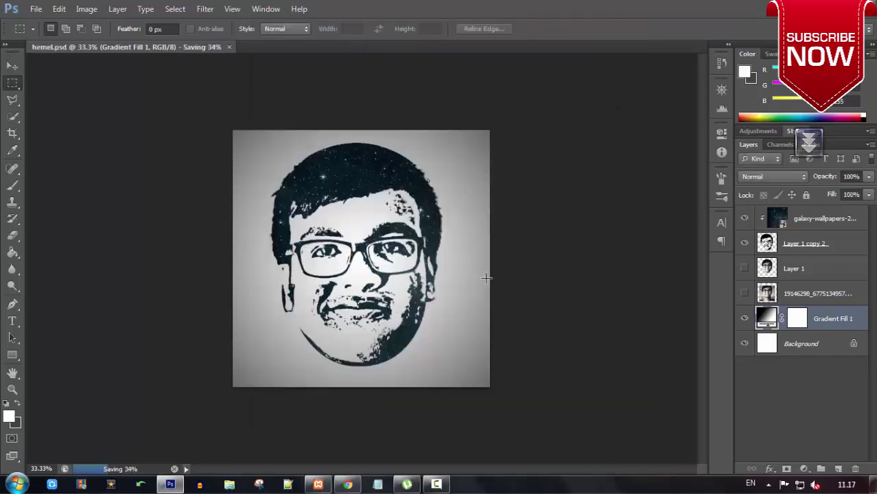